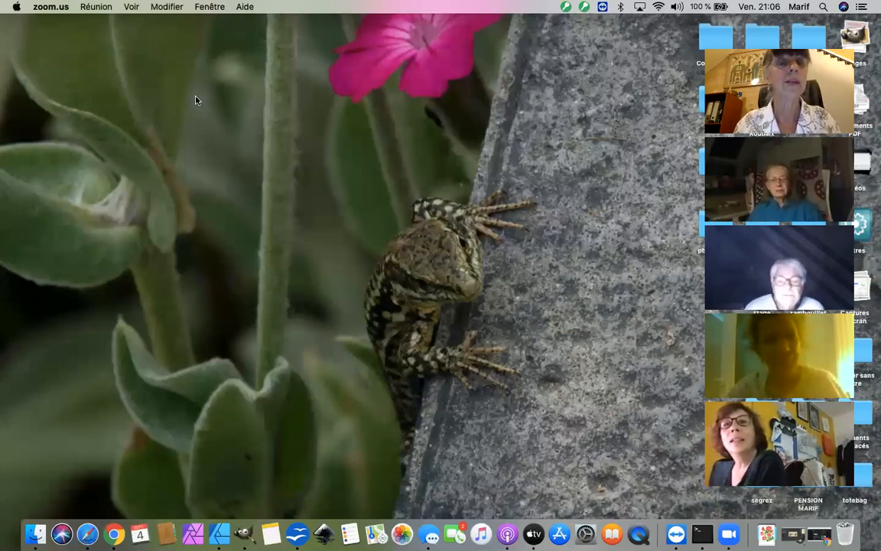
# - Open Inkscape and fit the blank document's page in the window
pyautogui.click(313, 525)
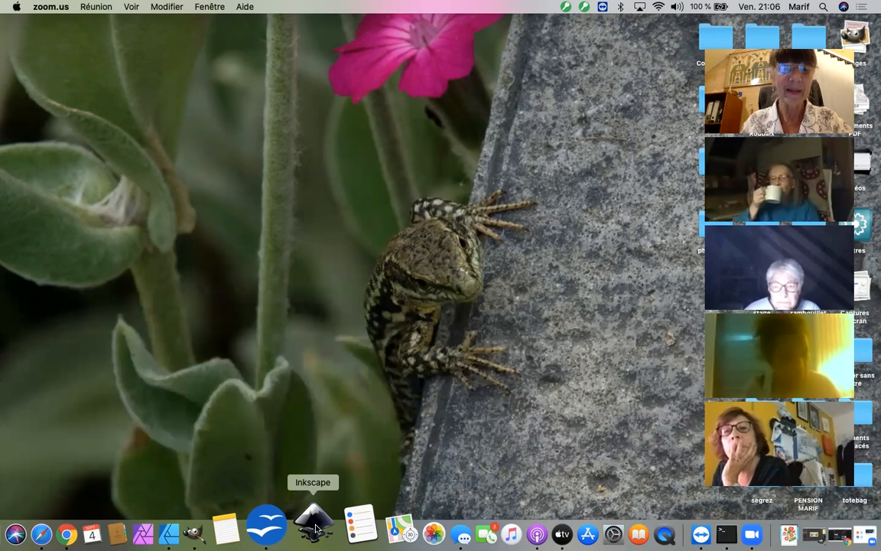
pyautogui.click(316, 528)
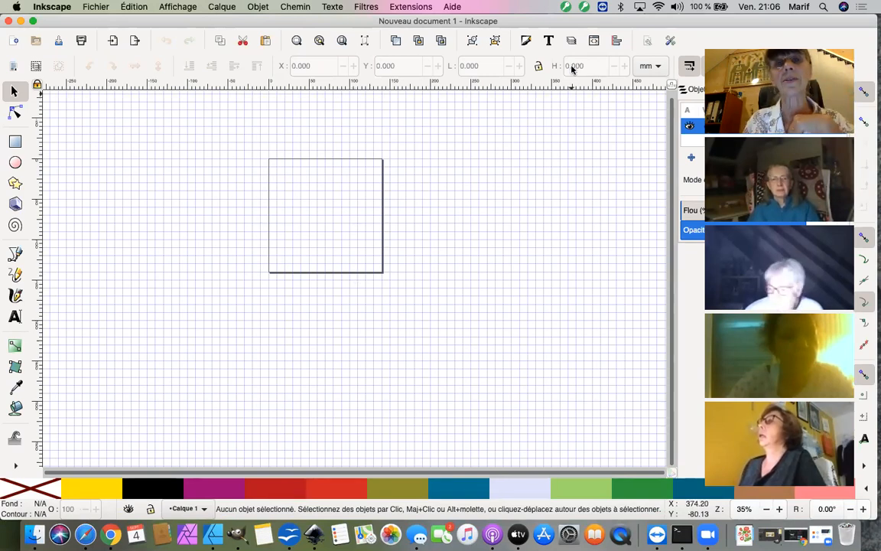
pyautogui.click(341, 42)
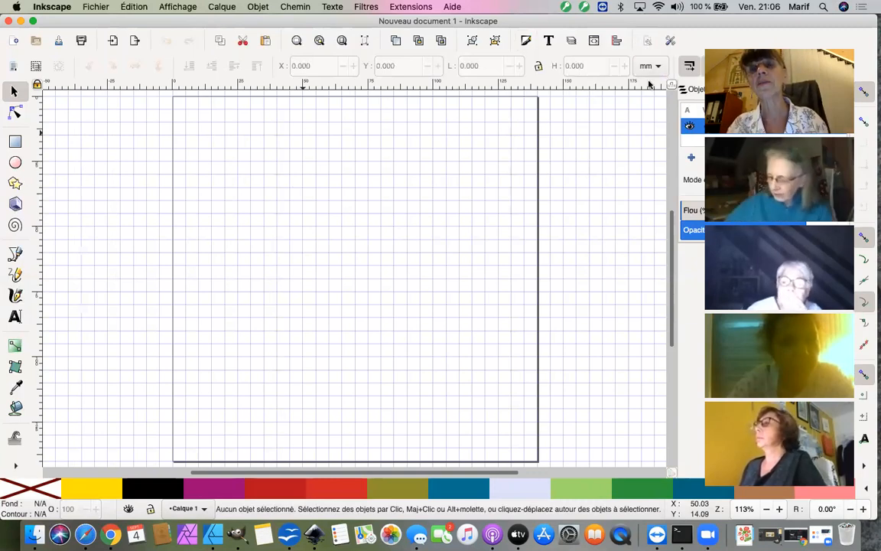
# - Check the page size and units in the document properties
pyautogui.click(647, 40)
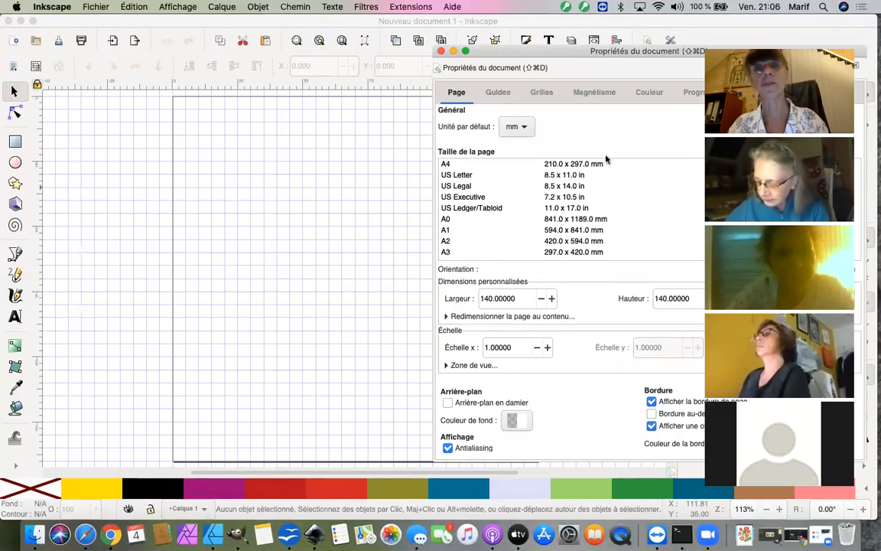
pyautogui.click(441, 52)
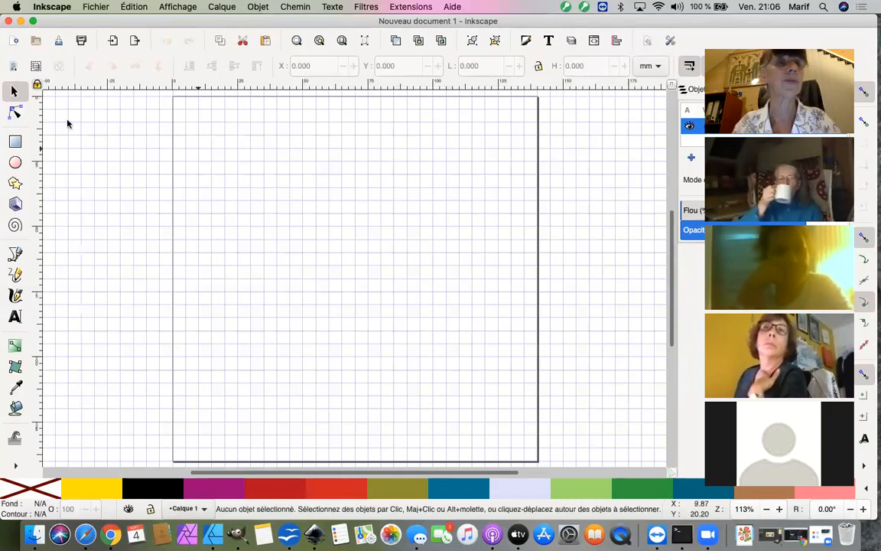
# - In the Nœuds tool preferences, turn off "Activer la modification de dégradé" and keep "Toujours afficher le contour" enabled
pyautogui.click(54, 9)
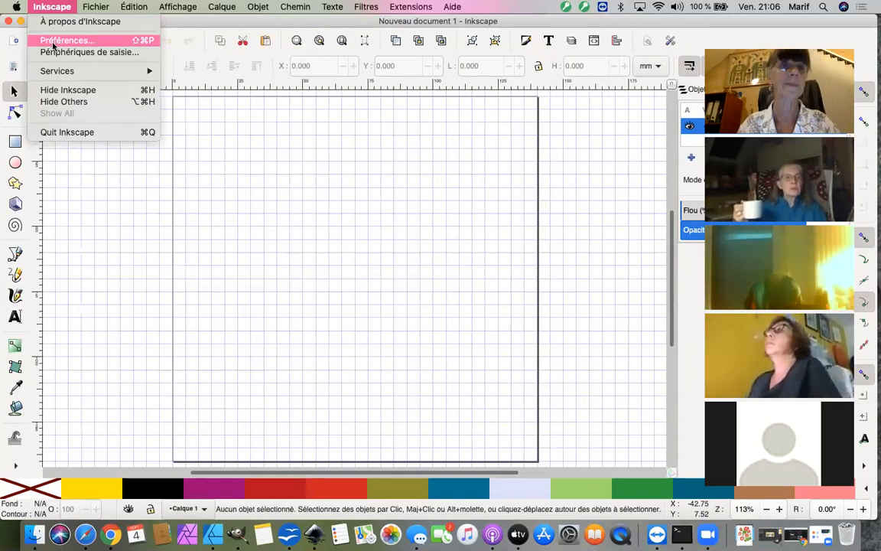
pyautogui.click(53, 41)
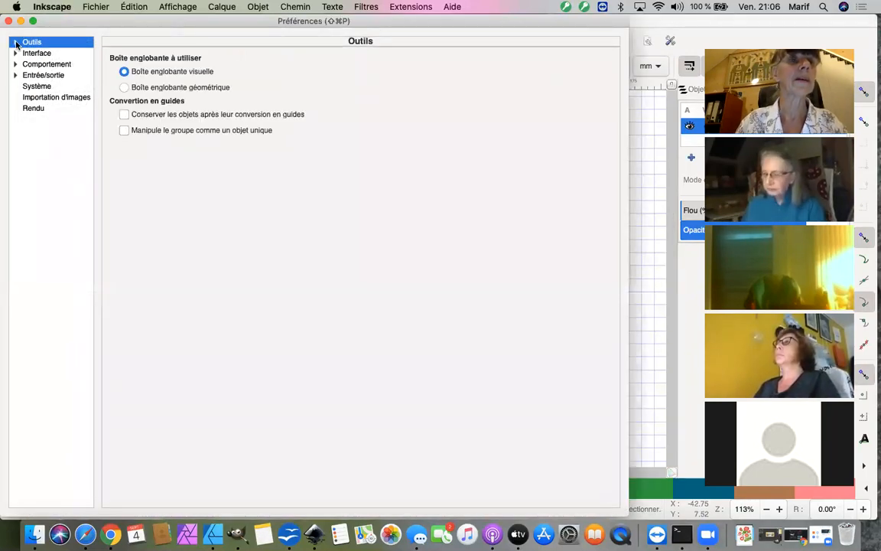
pyautogui.click(15, 42)
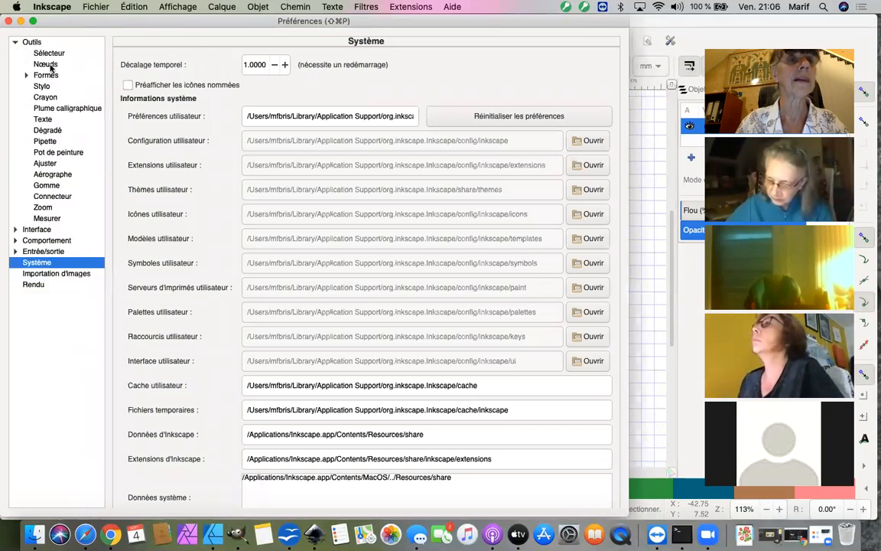
pyautogui.click(47, 64)
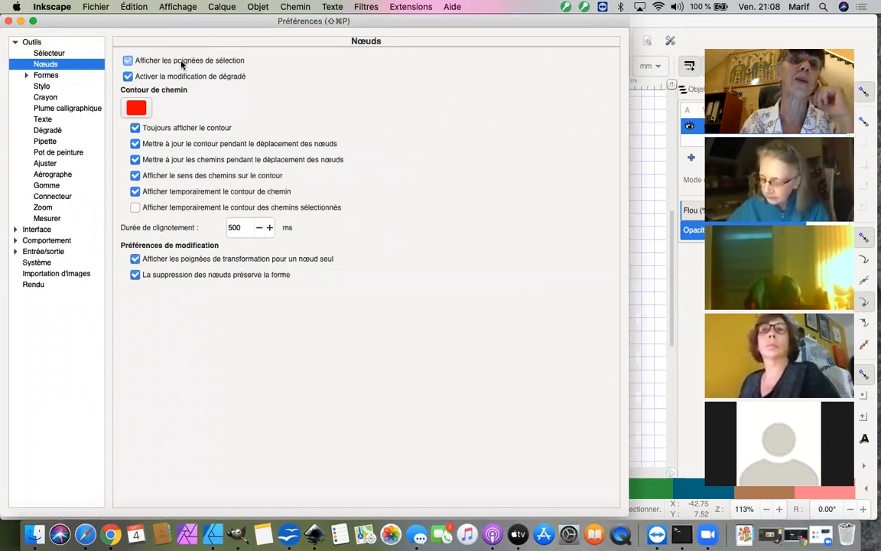
pyautogui.click(127, 77)
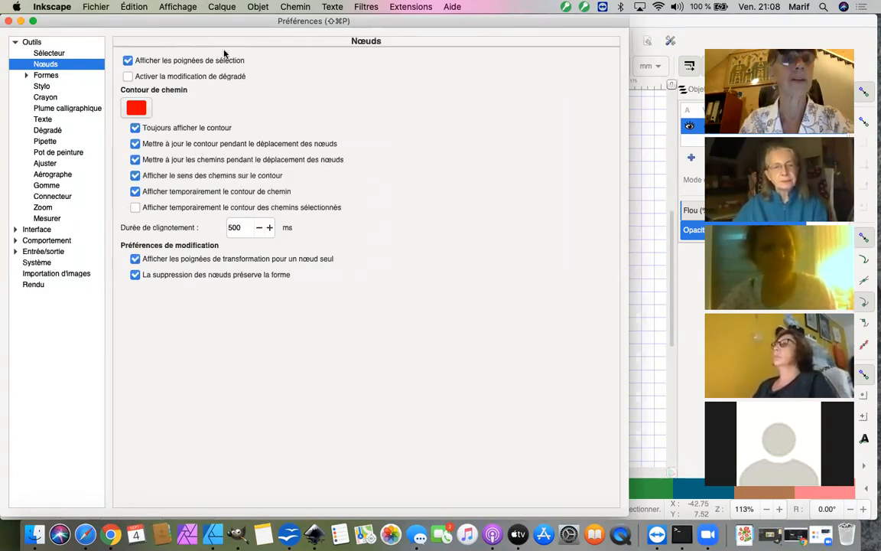
pyautogui.click(140, 129)
pyautogui.click(141, 128)
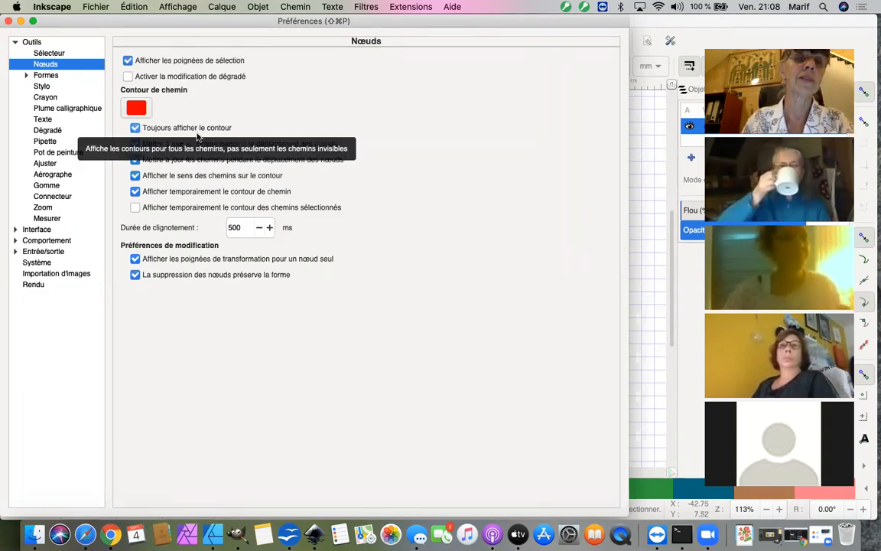
pyautogui.click(153, 145)
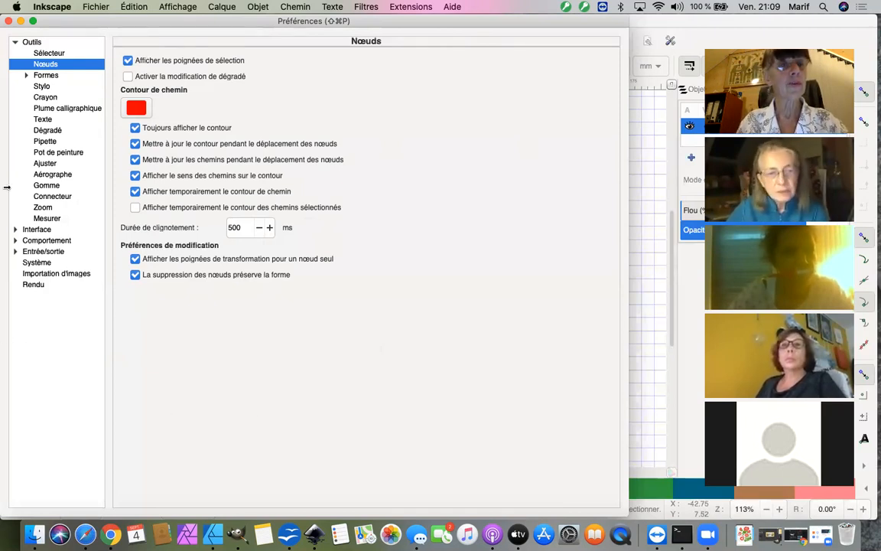
# - Review the Fenêtres interface preferences, particularly the Ancrables option for dialog behaviour
pyautogui.click(15, 229)
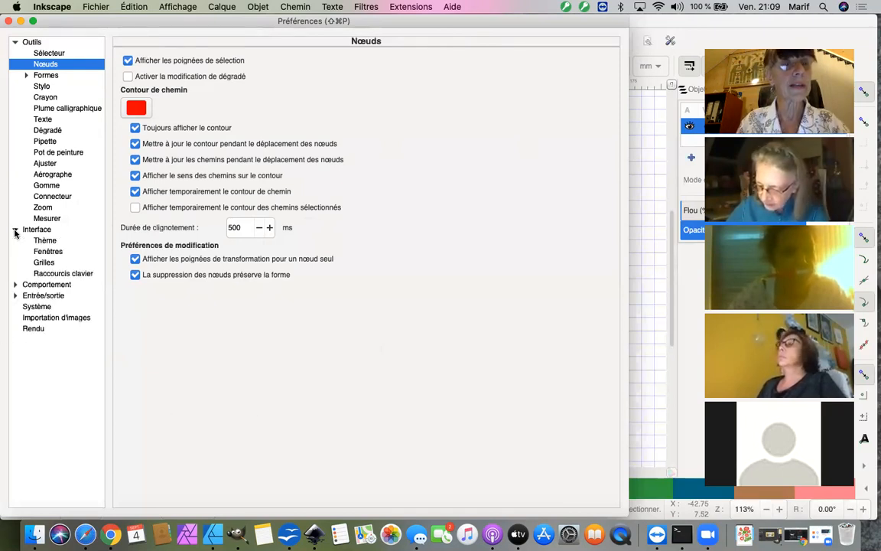
pyautogui.click(49, 252)
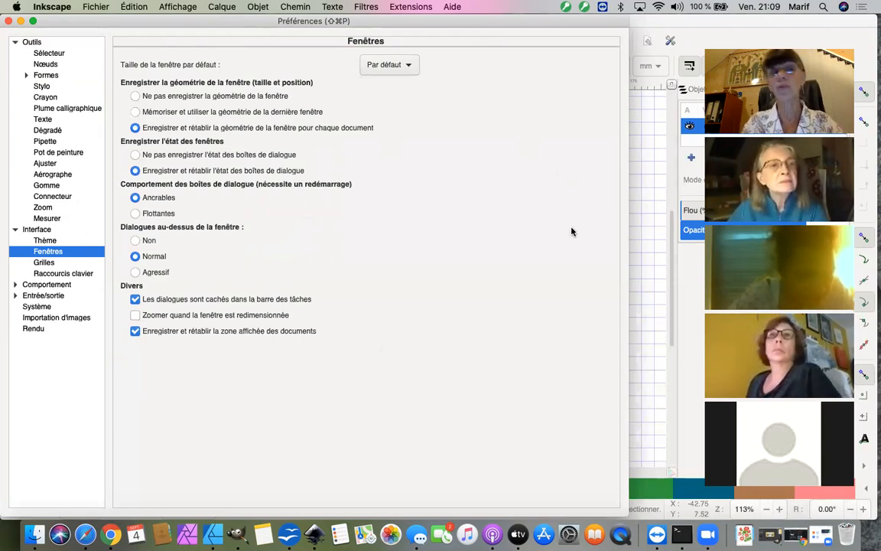
pyautogui.click(134, 198)
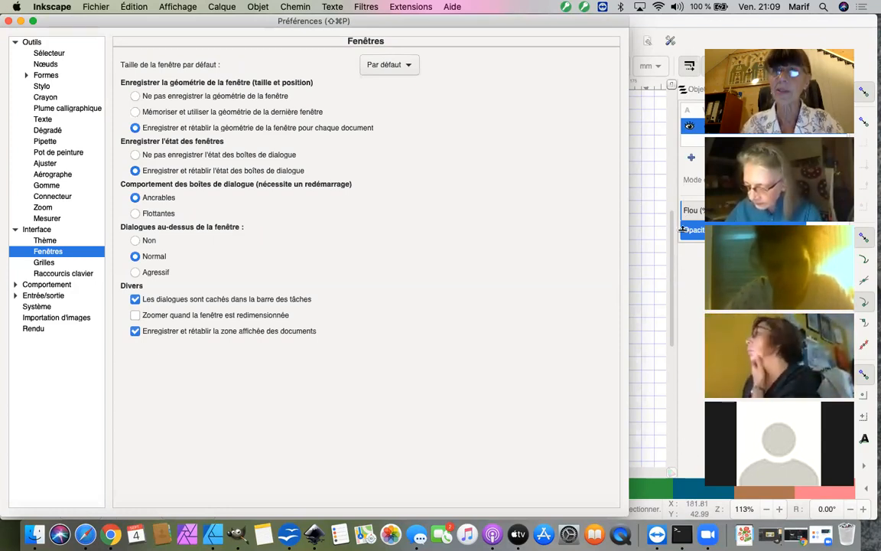
pyautogui.click(698, 401)
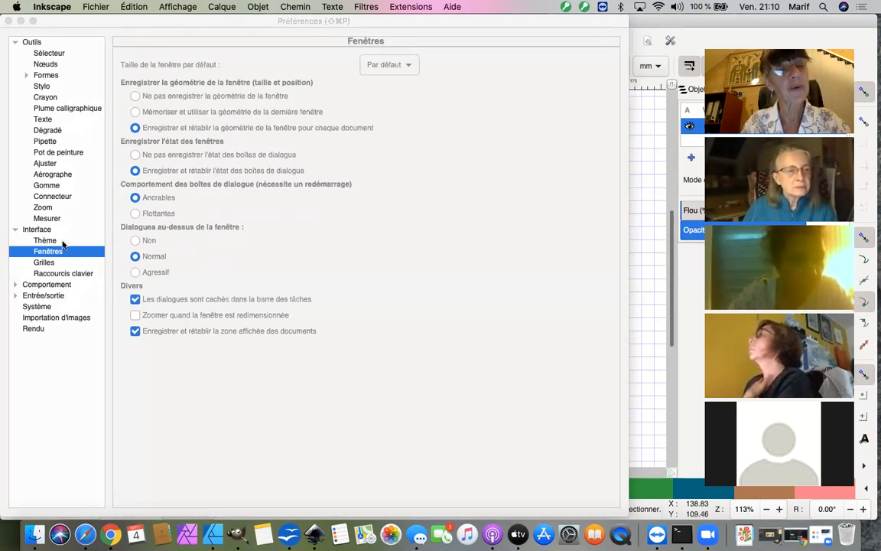
# - Inspect the user palettes folder from the Système preferences, and close both the folder and the preferences
pyautogui.click(38, 307)
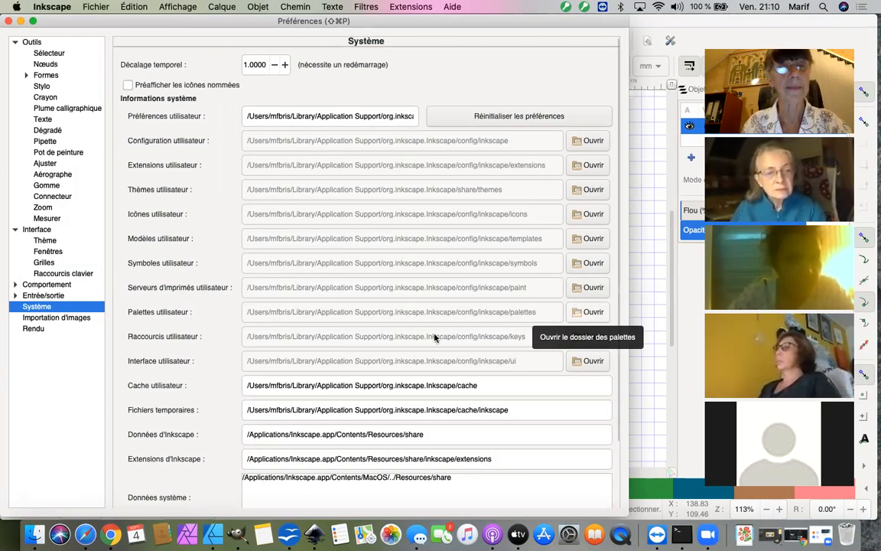
pyautogui.click(588, 312)
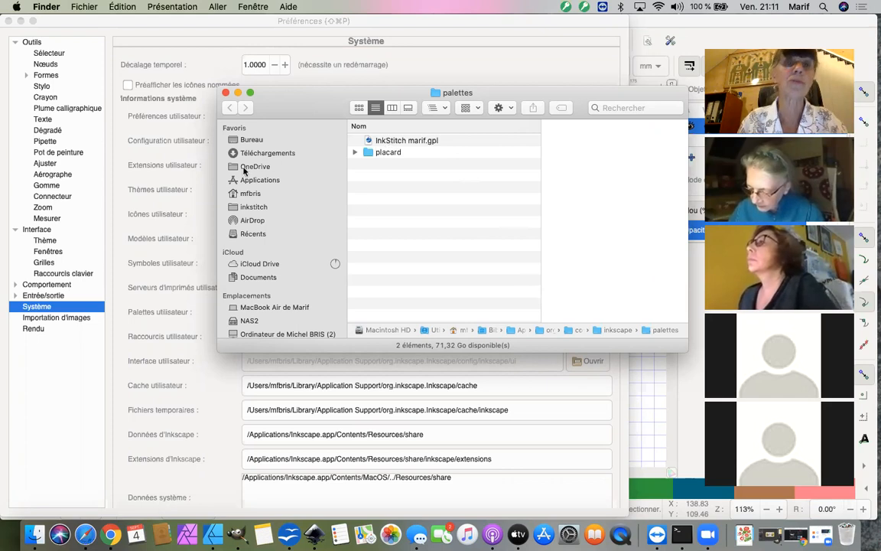
pyautogui.click(226, 93)
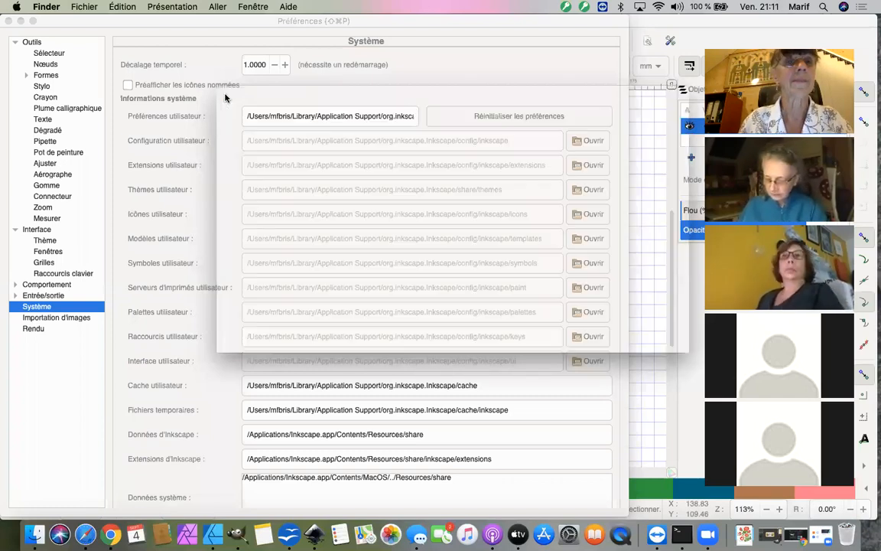
pyautogui.click(8, 21)
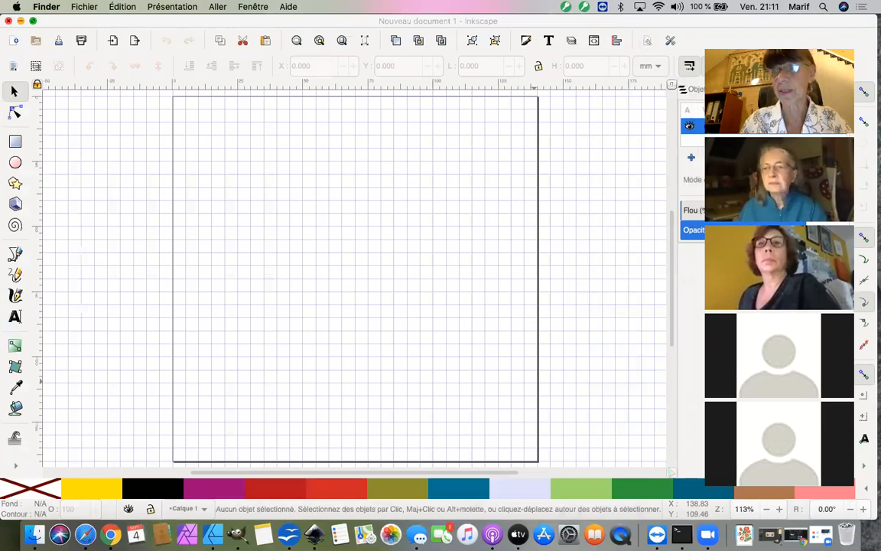
# - Look through the colour palettes available for the swatch bar, down to the custom InkStitch palette below Marathon Rayon V3
pyautogui.click(868, 491)
pyautogui.click(868, 492)
pyautogui.moveTo(790, 42)
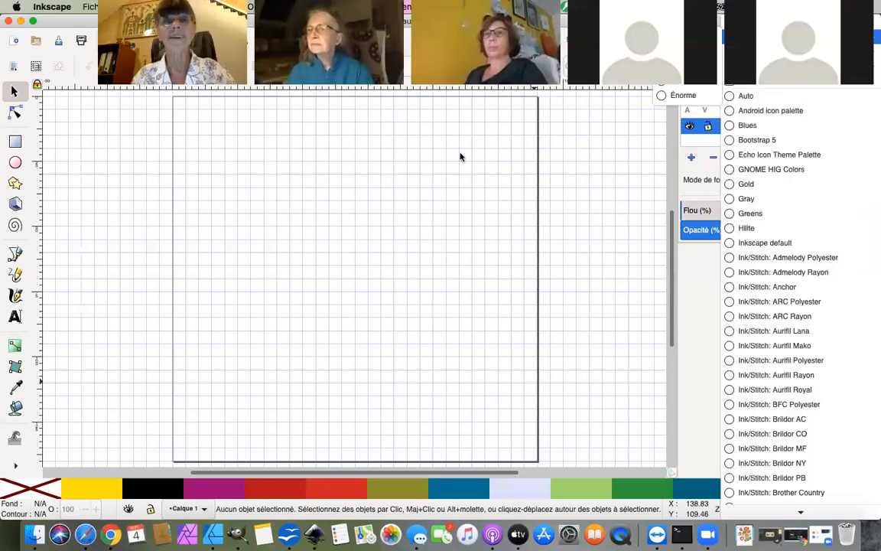
pyautogui.moveTo(832, 513)
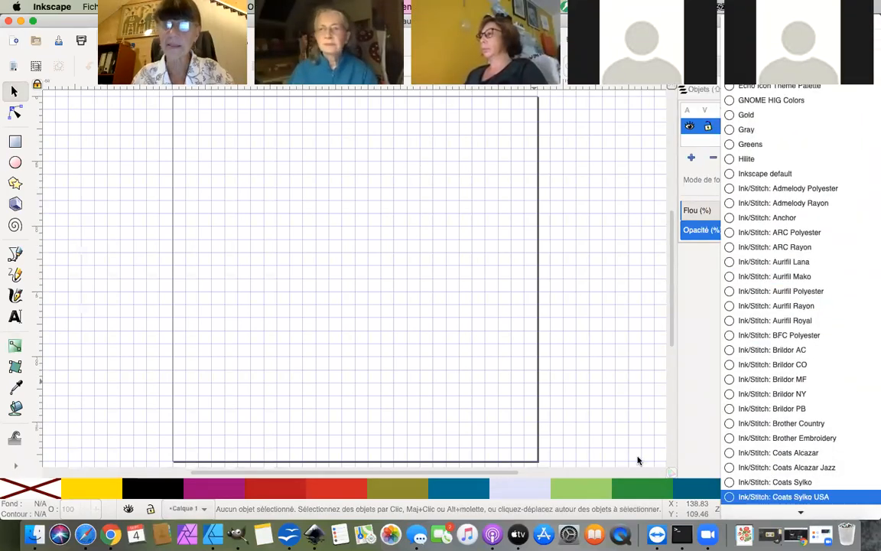
pyautogui.click(412, 375)
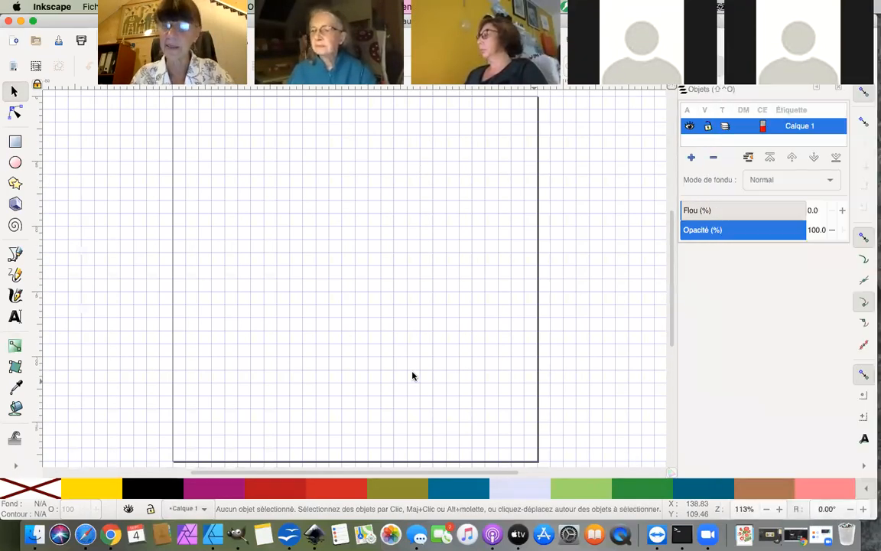
pyautogui.click(867, 490)
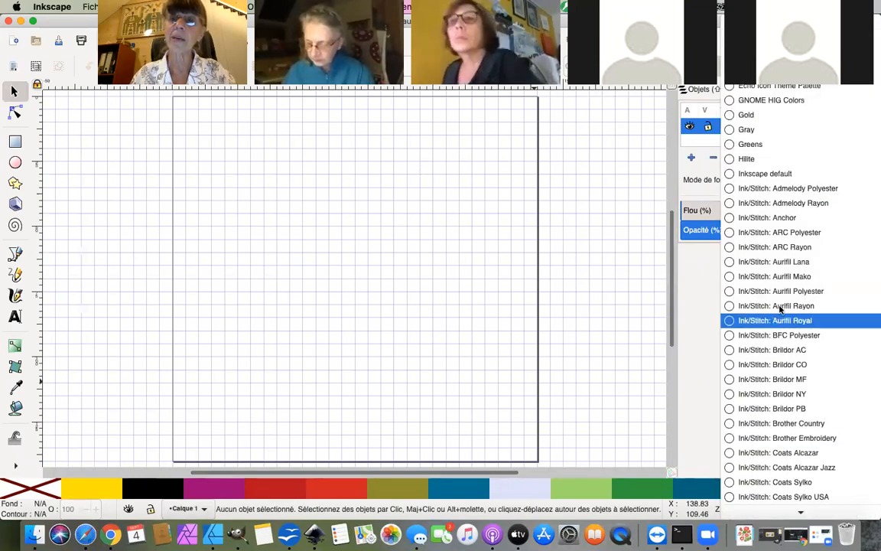
pyautogui.scroll(-8, 774, 336)
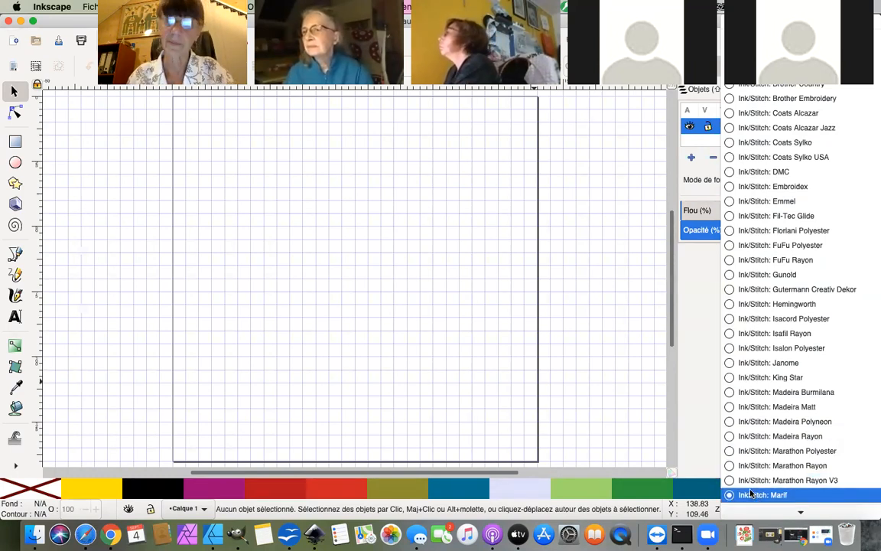
pyautogui.click(730, 495)
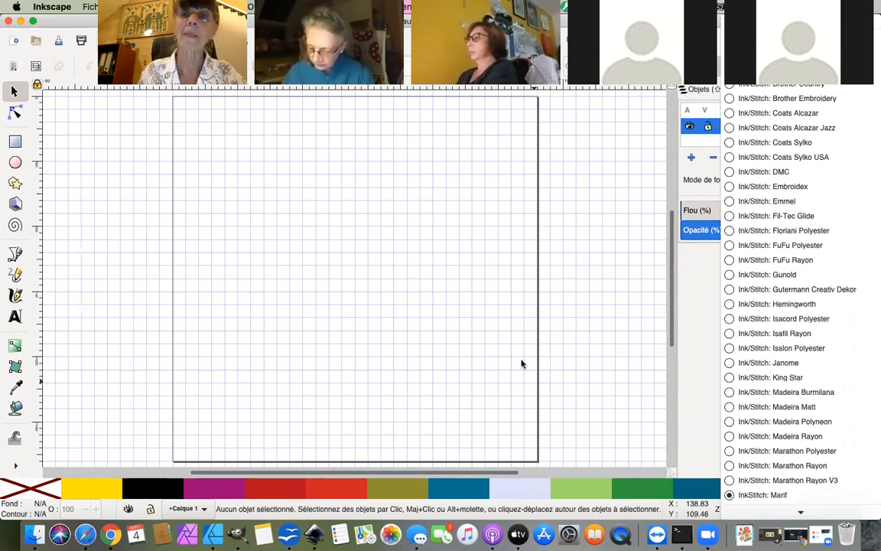
pyautogui.click(603, 261)
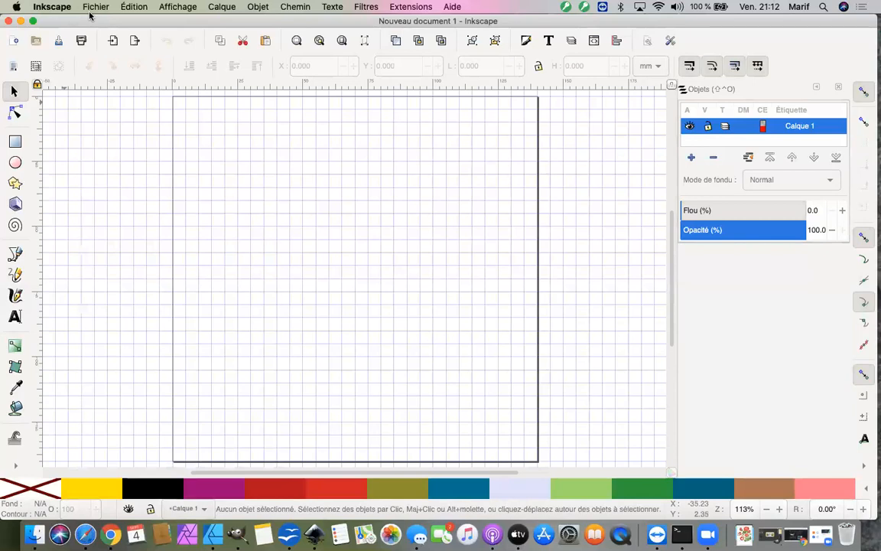
pyautogui.click(46, 8)
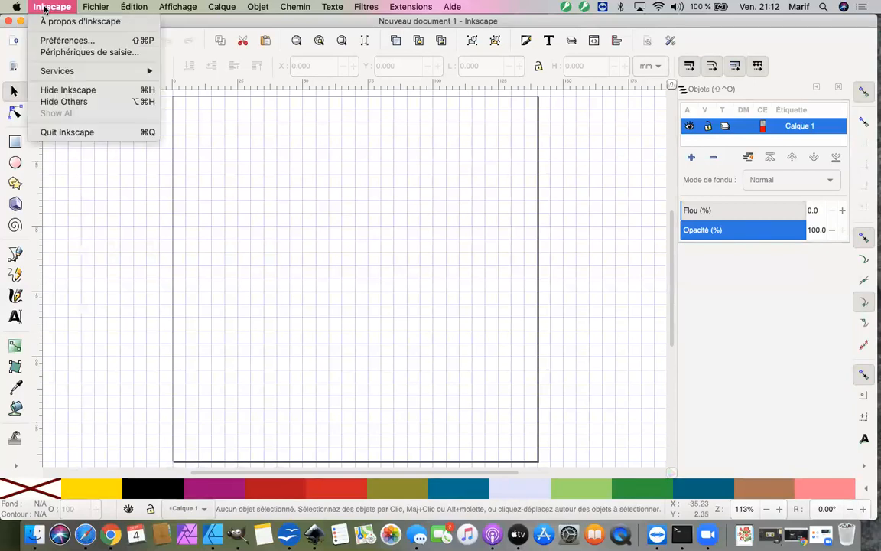
pyautogui.click(83, 8)
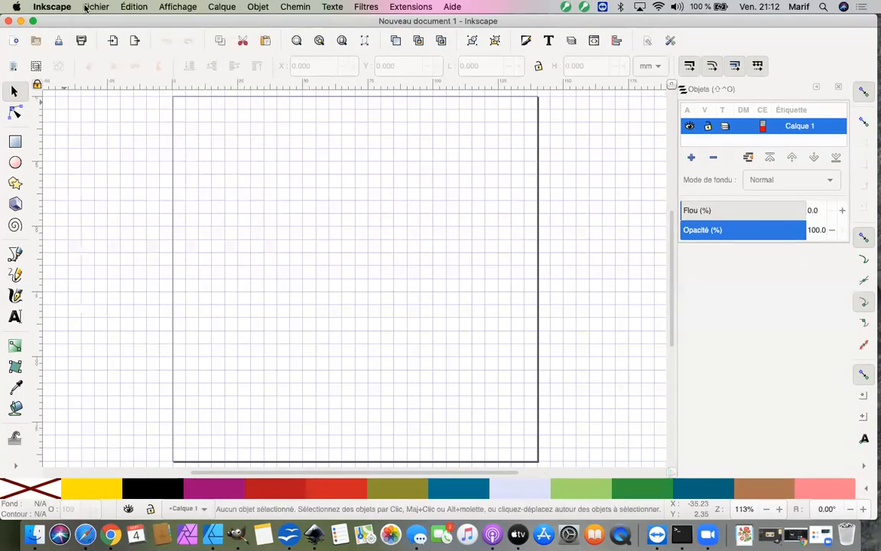
pyautogui.click(85, 7)
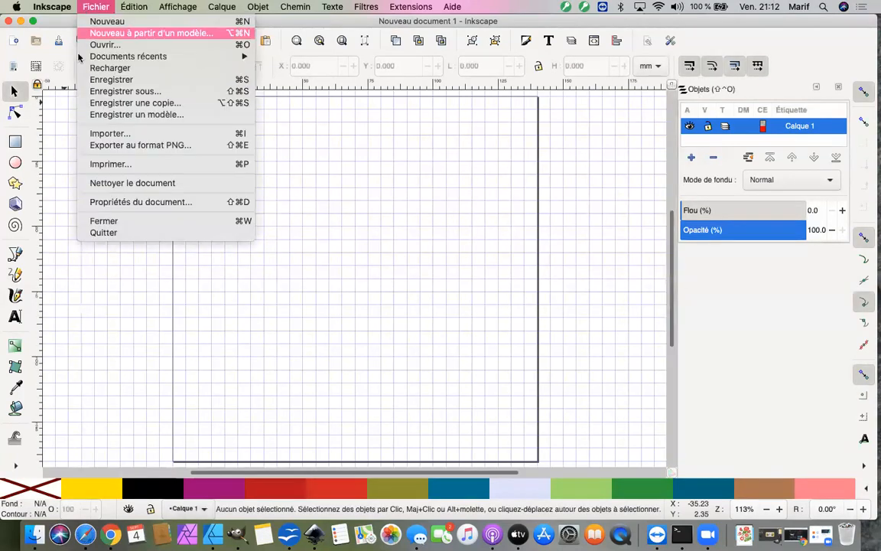
pyautogui.click(116, 135)
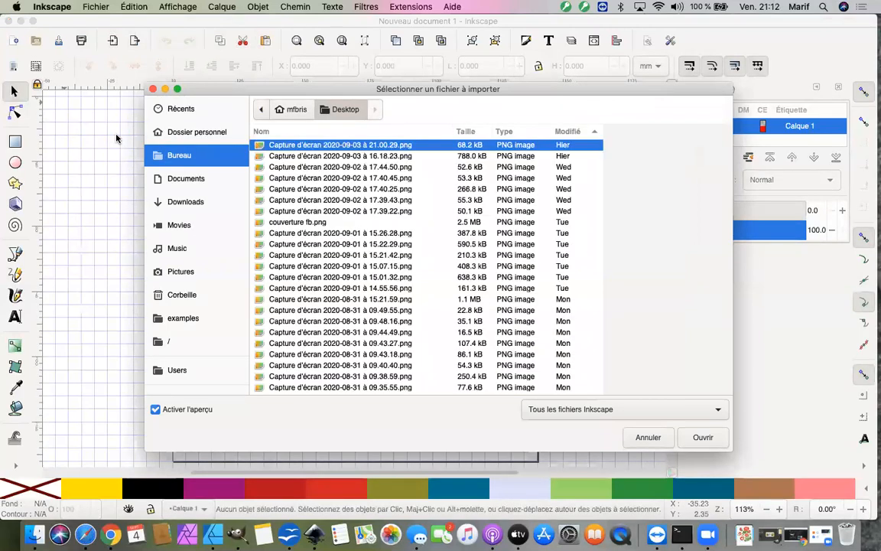
pyautogui.click(181, 179)
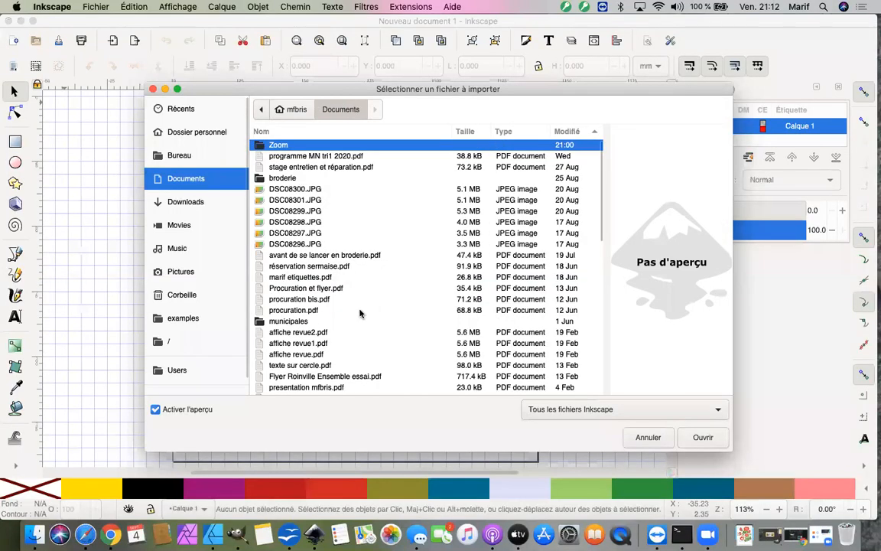
pyautogui.scroll(-10, 359, 313)
pyautogui.scroll(5, 360, 311)
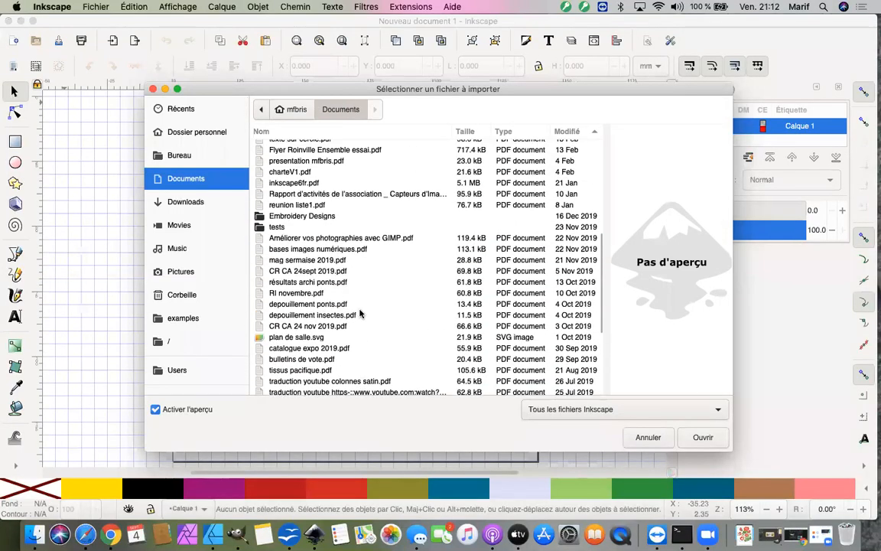
pyautogui.click(193, 204)
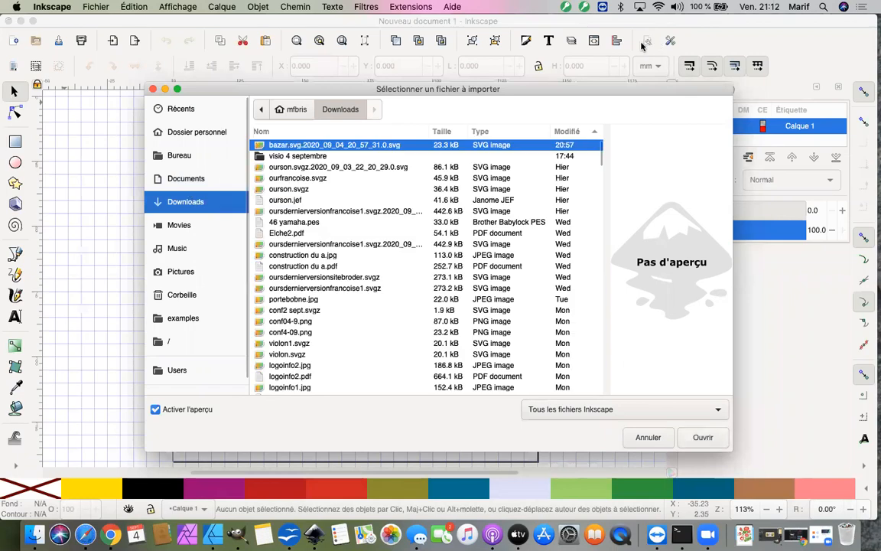
pyautogui.doubleClick(305, 156)
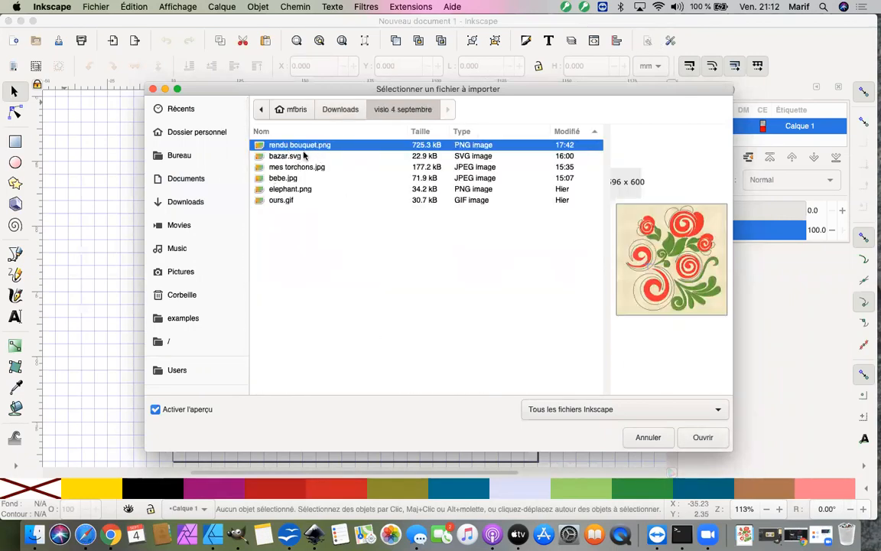
pyautogui.click(300, 190)
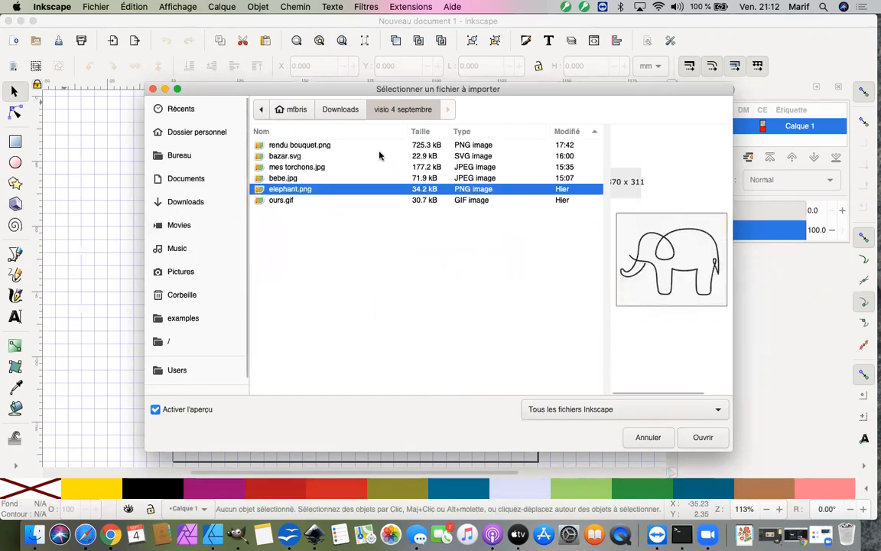
pyautogui.click(306, 168)
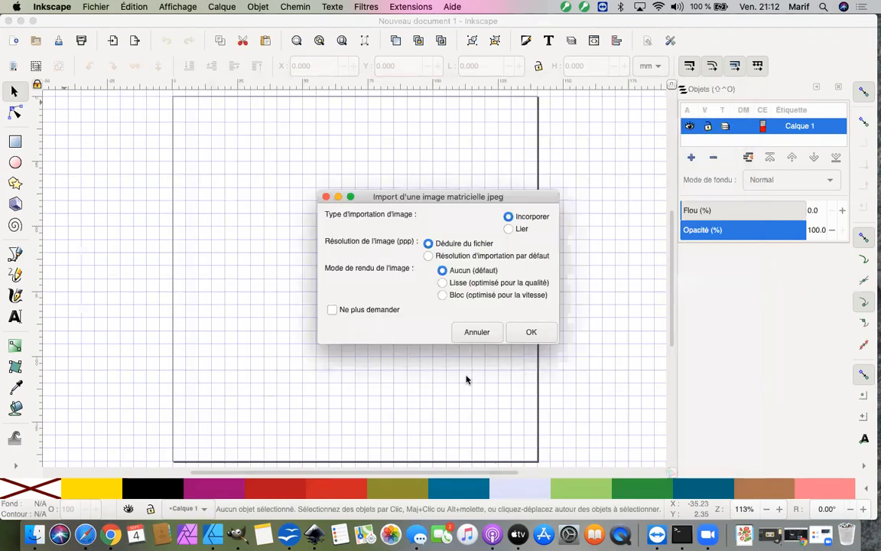
pyautogui.click(476, 332)
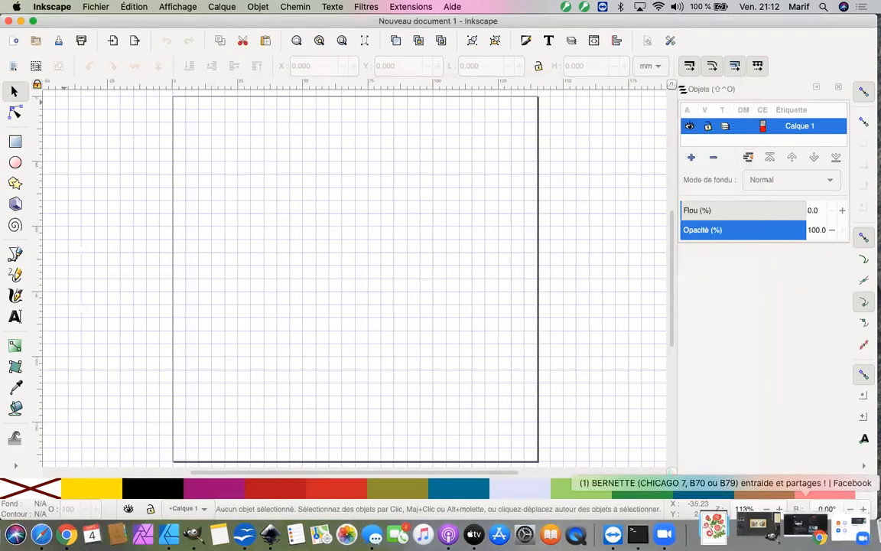
# - Switch to the Téléchargements folder in Finder and preview mes torchons.jpg from the visio 4 septembre folder
pyautogui.rightClick(760, 505)
pyautogui.click(773, 476)
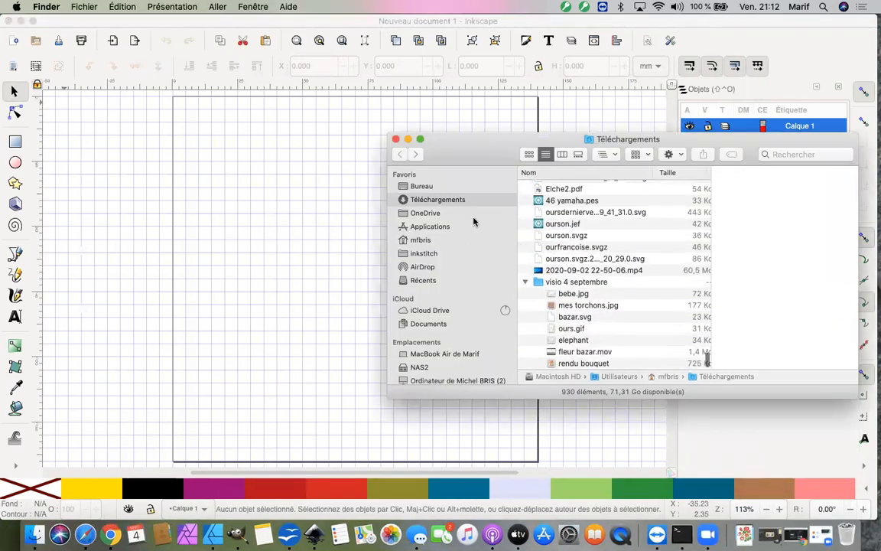
pyautogui.scroll(-1, 589, 217)
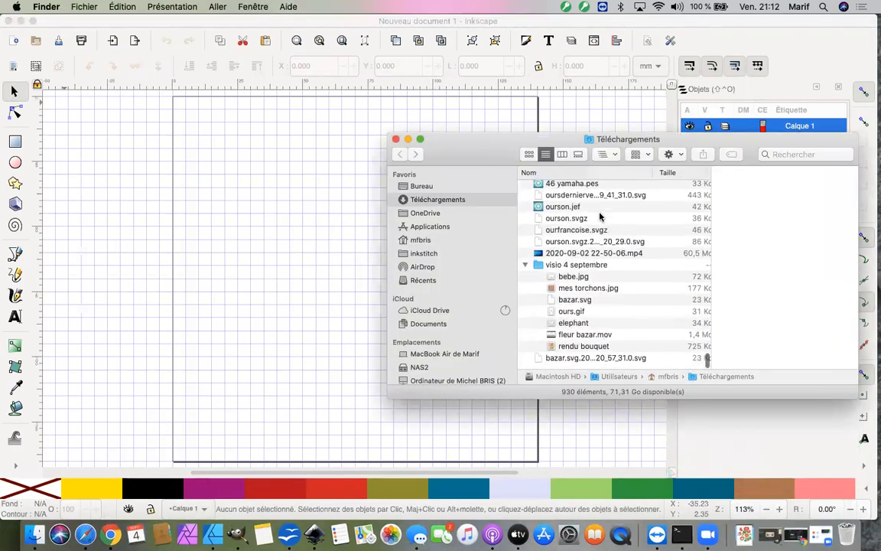
pyautogui.click(575, 295)
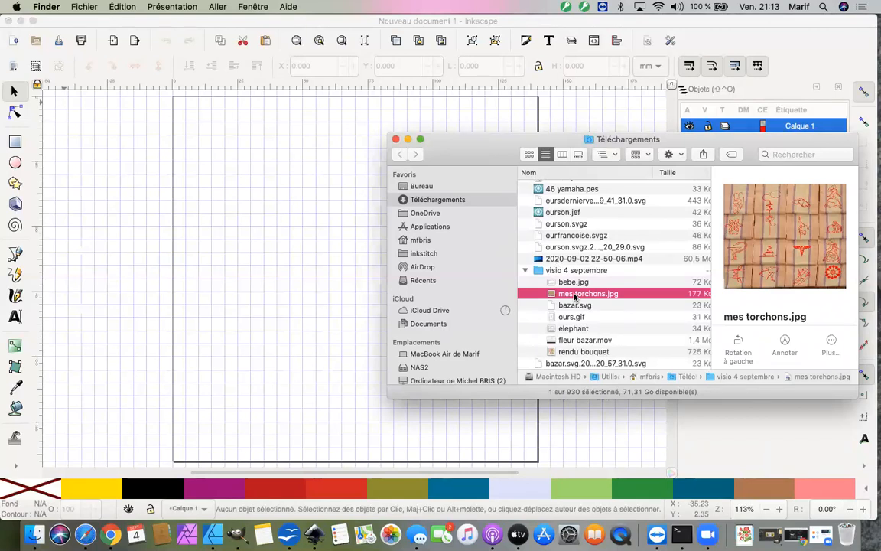
pyautogui.press('space')
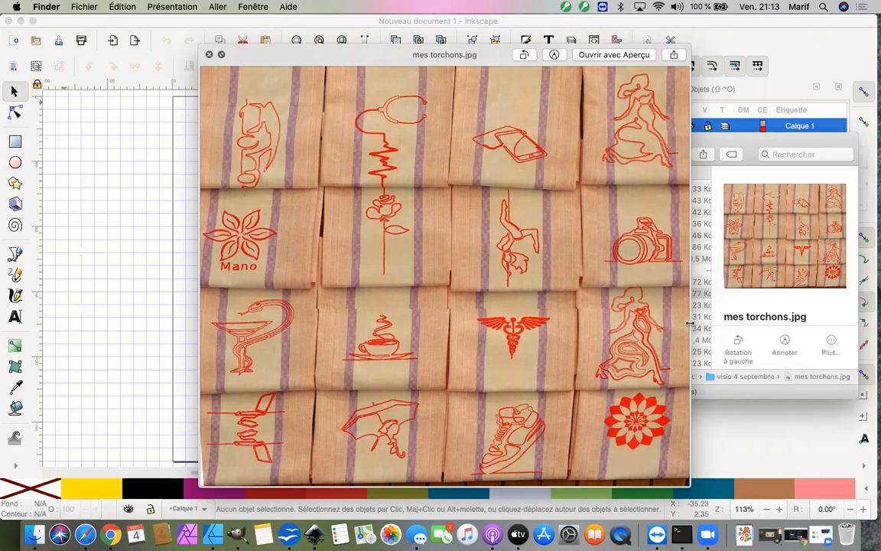
pyautogui.click(209, 56)
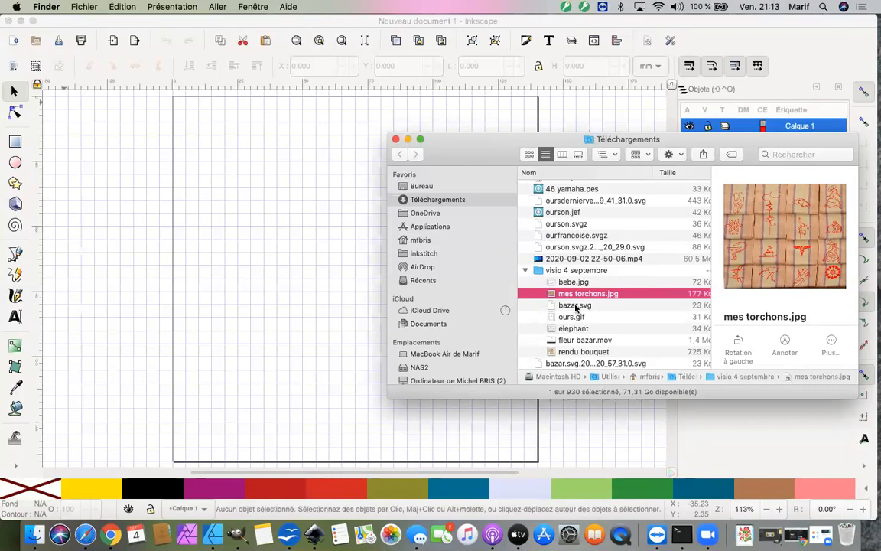
# - View the elephant image from the visio 4 septembre folder in Aperçu, close its window and the folder, and quit Aperçu
pyautogui.click(568, 329)
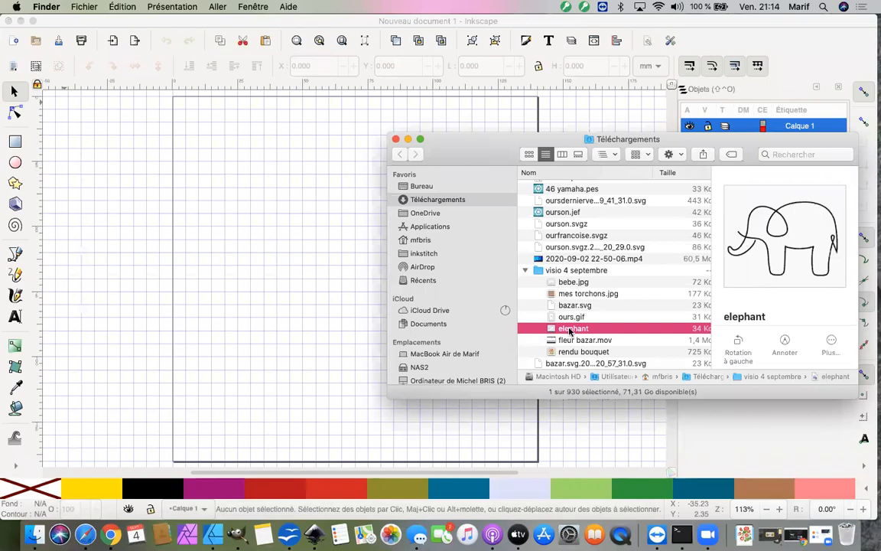
pyautogui.click(570, 331)
pyautogui.click(548, 327)
pyautogui.doubleClick(549, 329)
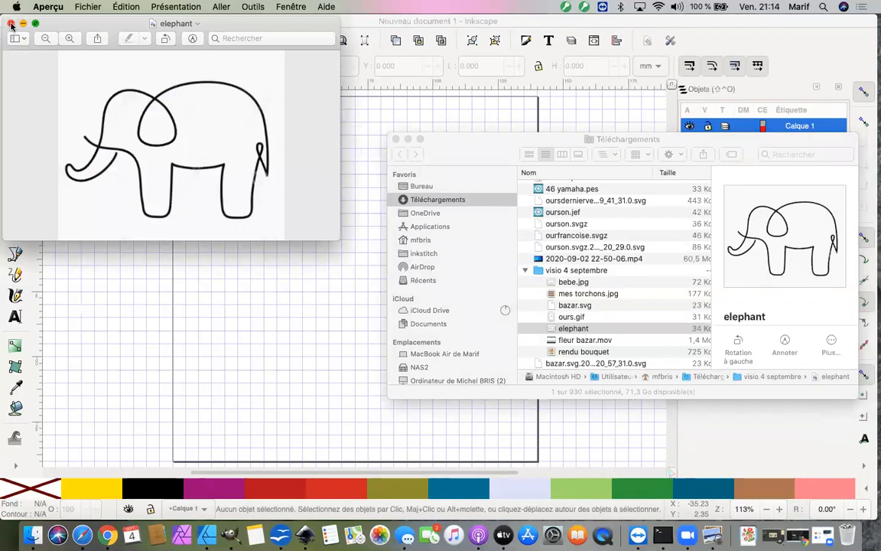
pyautogui.click(10, 24)
pyautogui.click(395, 139)
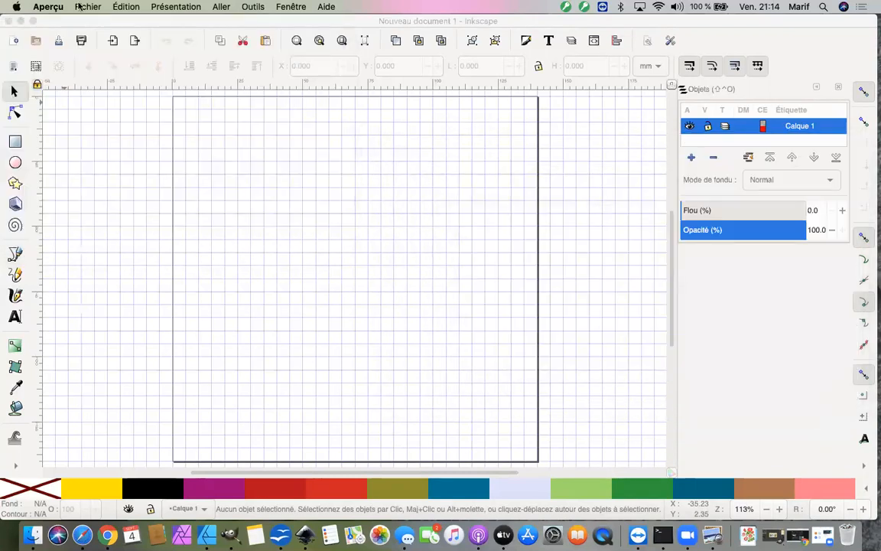
pyautogui.click(79, 9)
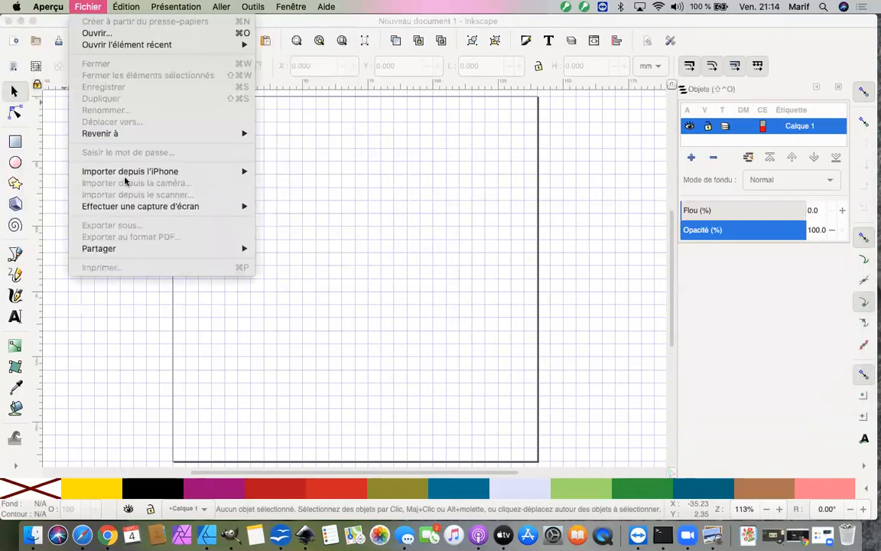
pyautogui.press('super+q')
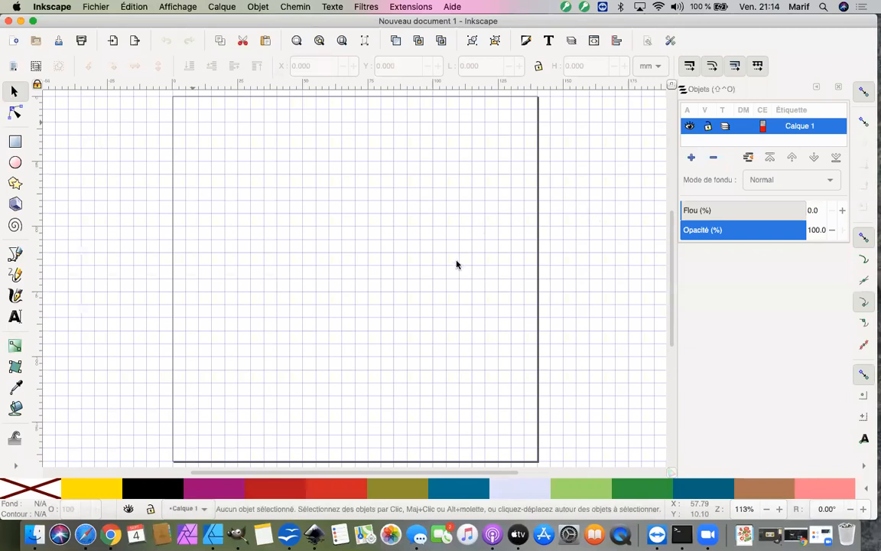
# - Import elephant.png into the Inkscape document as an embedded image, with resolution taken from the file and default rendering mode
pyautogui.hotkey('ctrl', 'i')
pyautogui.click(278, 191)
pyautogui.click(702, 438)
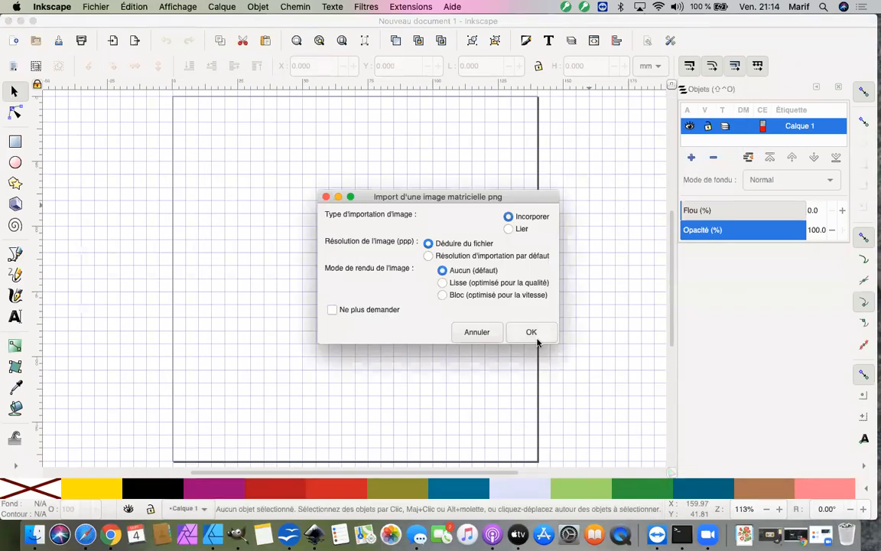
pyautogui.click(528, 332)
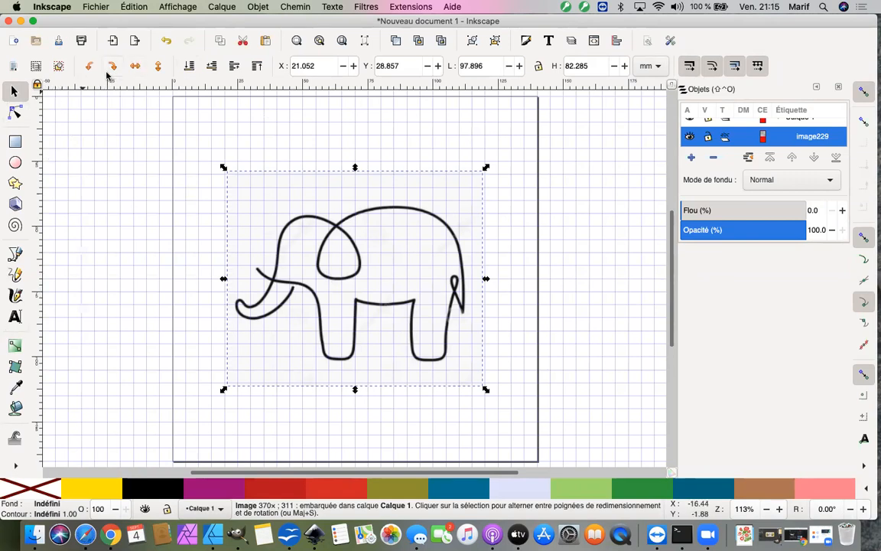
# - Try the Bézier pen in Spiro mode with a four-node test path beside the elephant, and undo the path
pyautogui.click(14, 113)
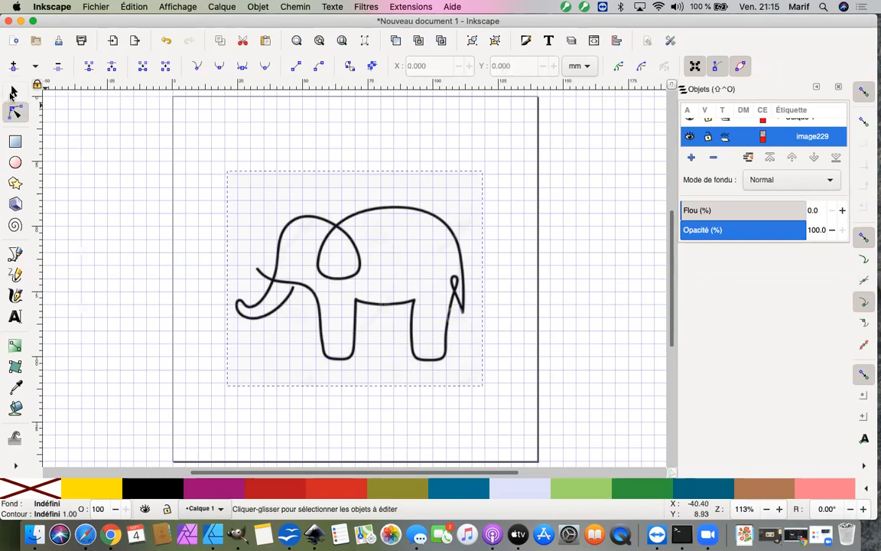
pyautogui.click(16, 255)
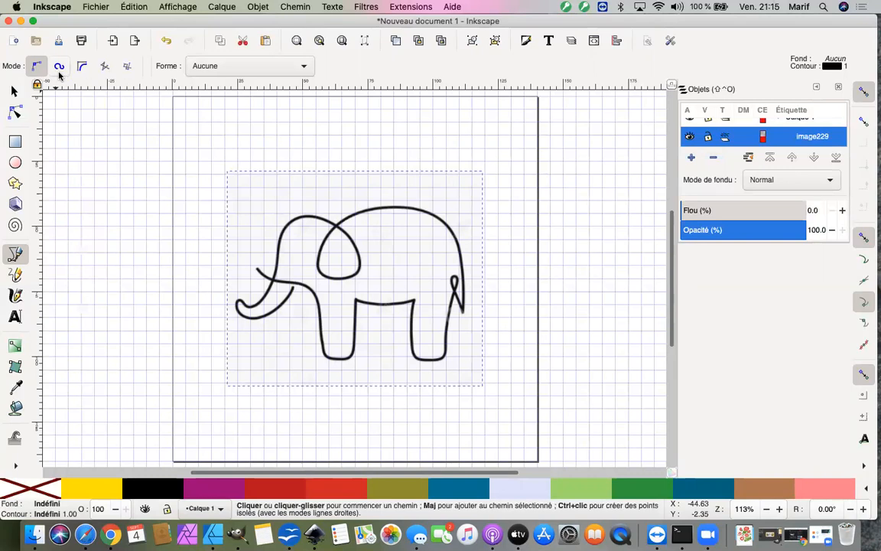
pyautogui.click(59, 71)
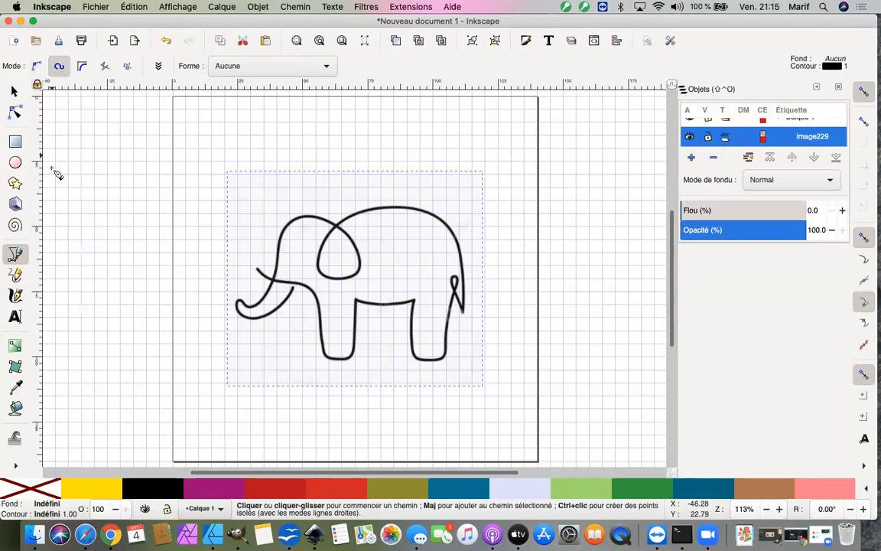
pyautogui.click(82, 201)
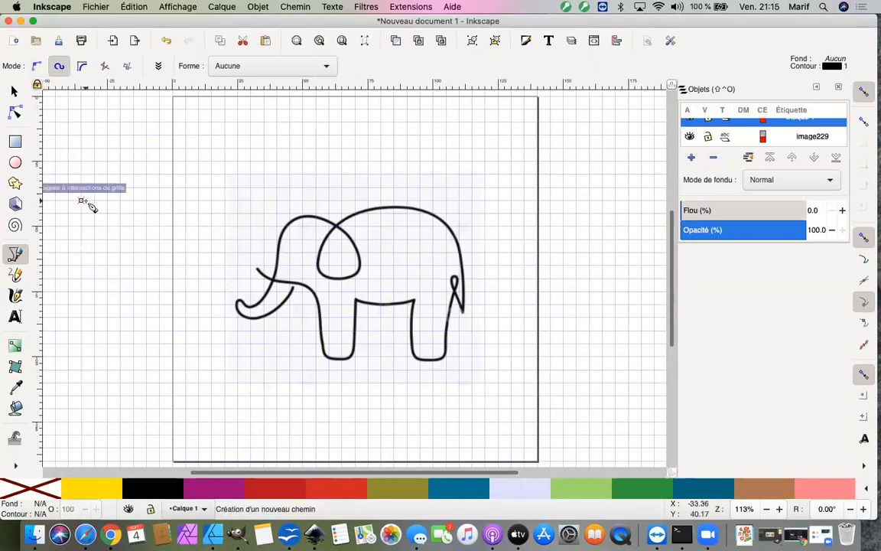
pyautogui.click(173, 253)
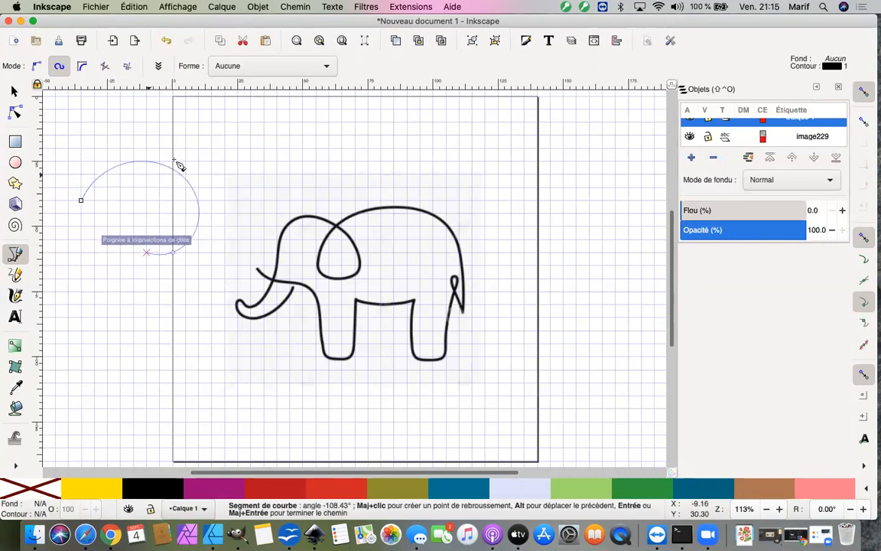
pyautogui.click(134, 214)
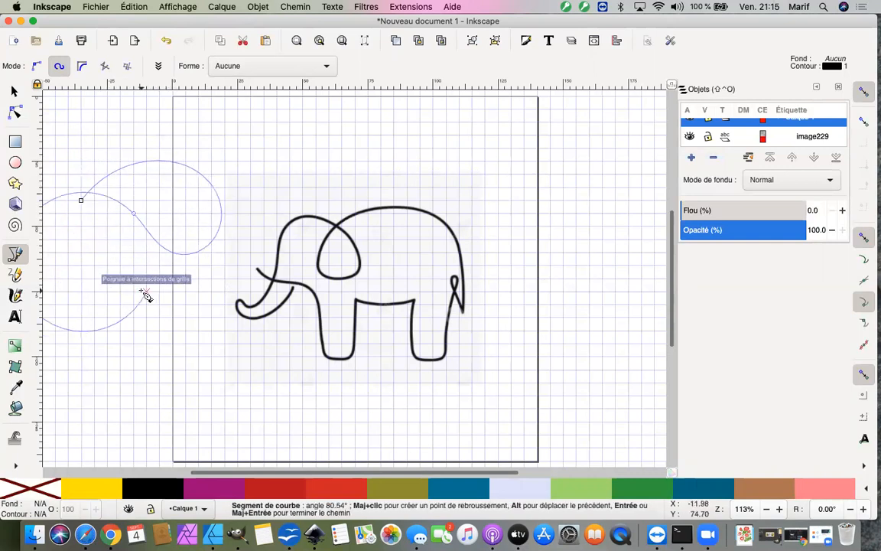
pyautogui.doubleClick(145, 295)
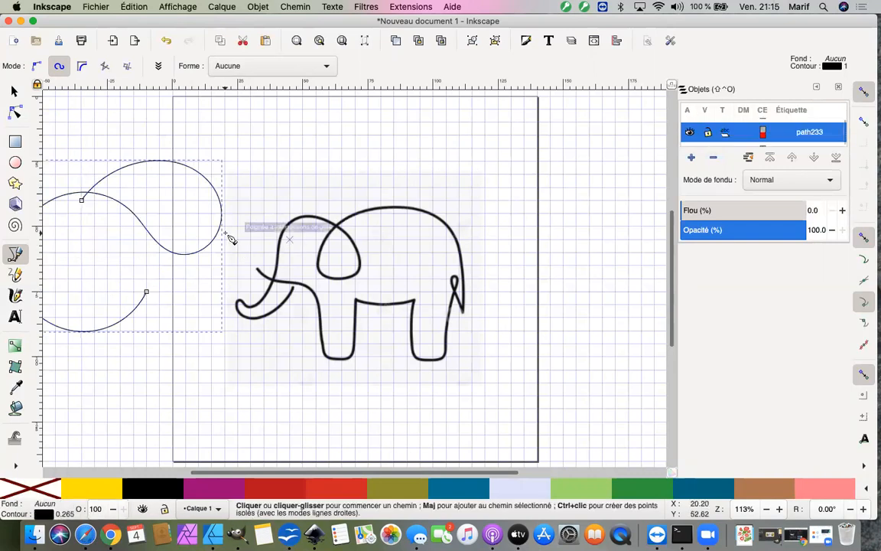
pyautogui.hotkey('ctrl', 'z')
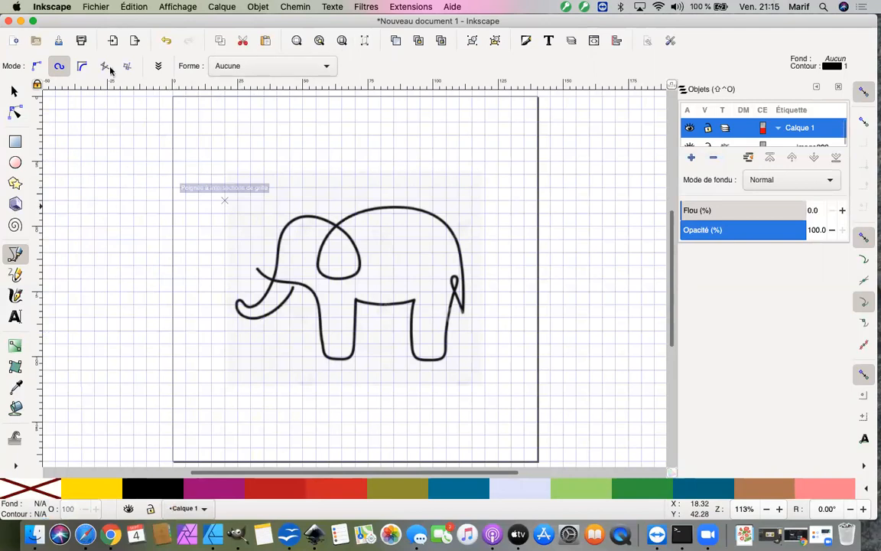
# - Try the pen's BSpline mode with a four-node zigzag test path beside the elephant, and delete the path
pyautogui.click(83, 67)
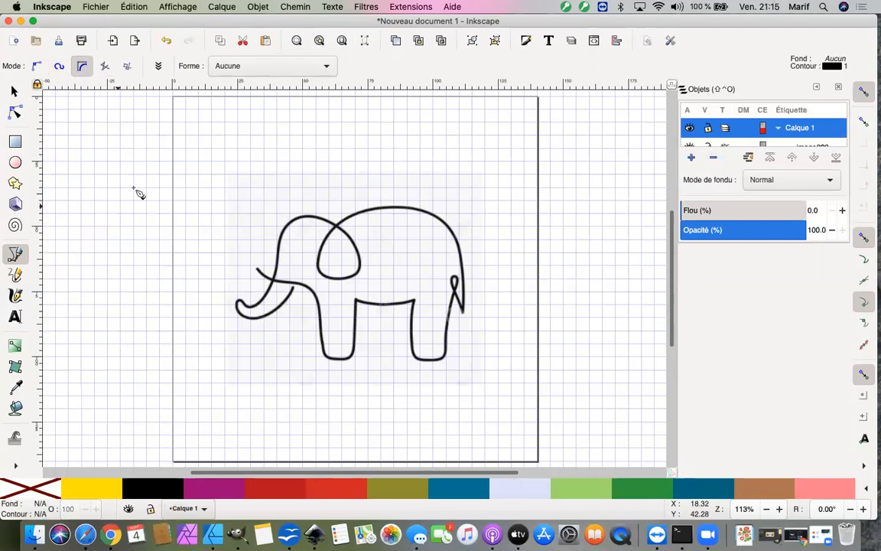
pyautogui.click(121, 189)
pyautogui.click(185, 162)
pyautogui.click(148, 264)
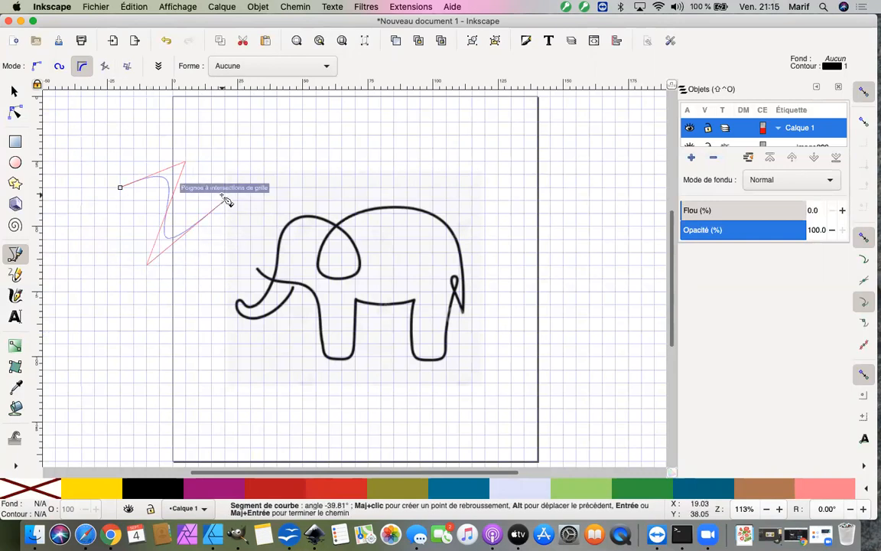
pyautogui.doubleClick(222, 195)
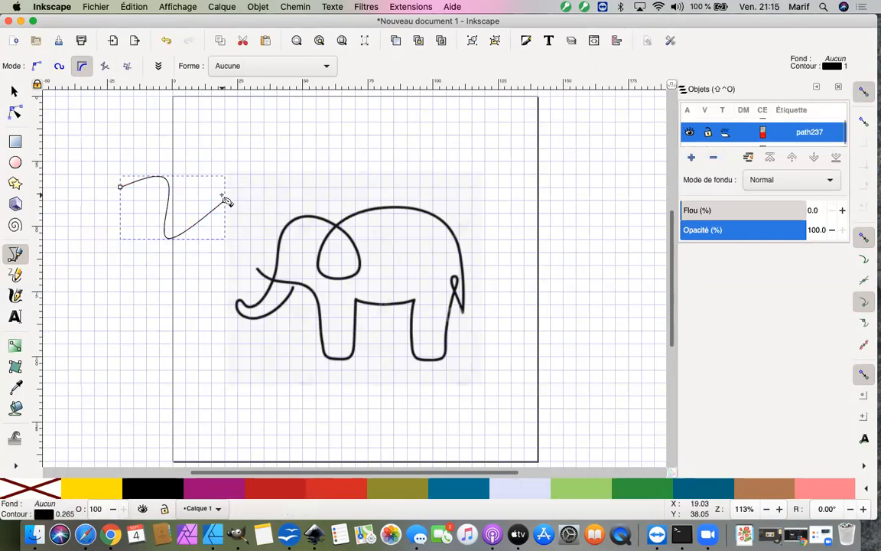
pyautogui.press('Delete')
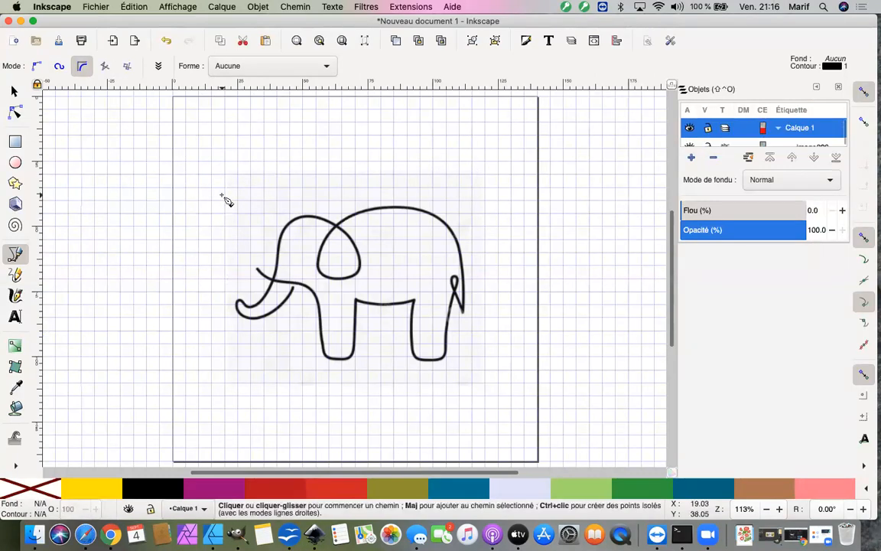
# - Try the pen's straight-segment mode with a test path beside the elephant, and delete the path
pyautogui.click(105, 68)
pyautogui.click(107, 213)
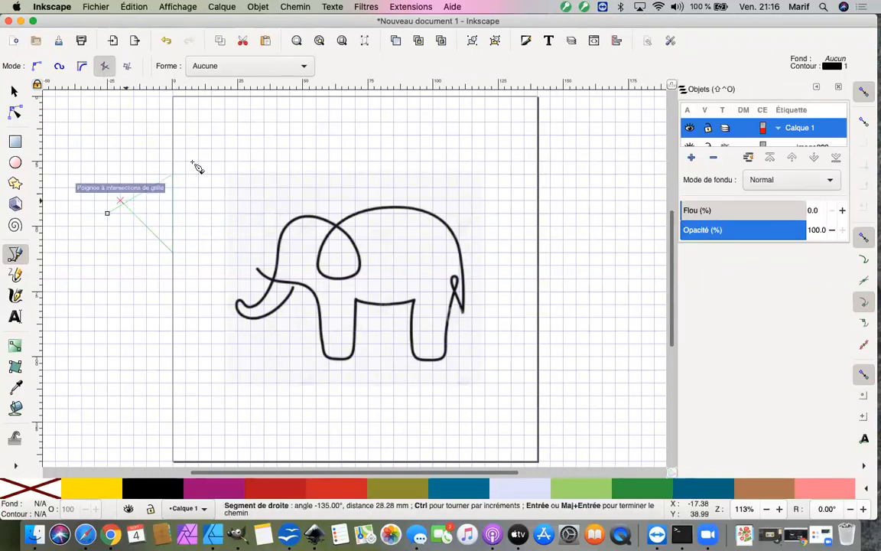
pyautogui.press('Return')
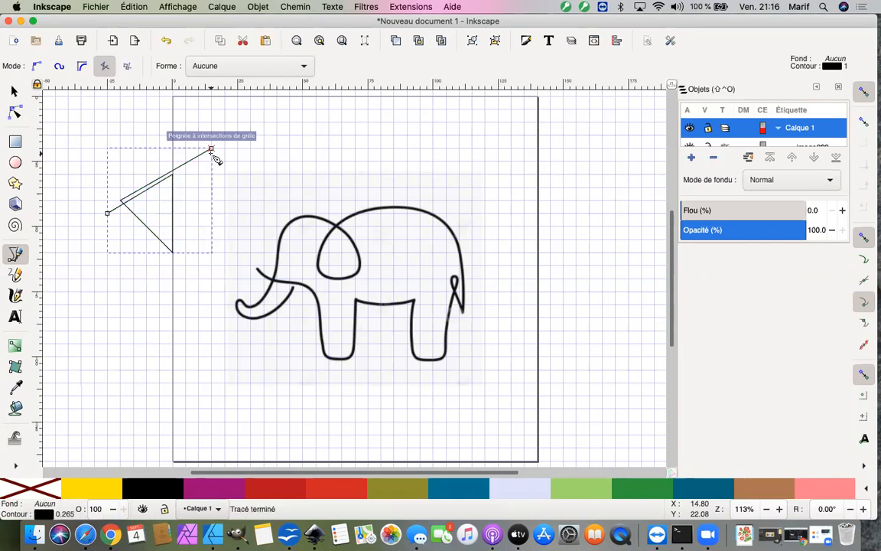
pyautogui.press('Delete')
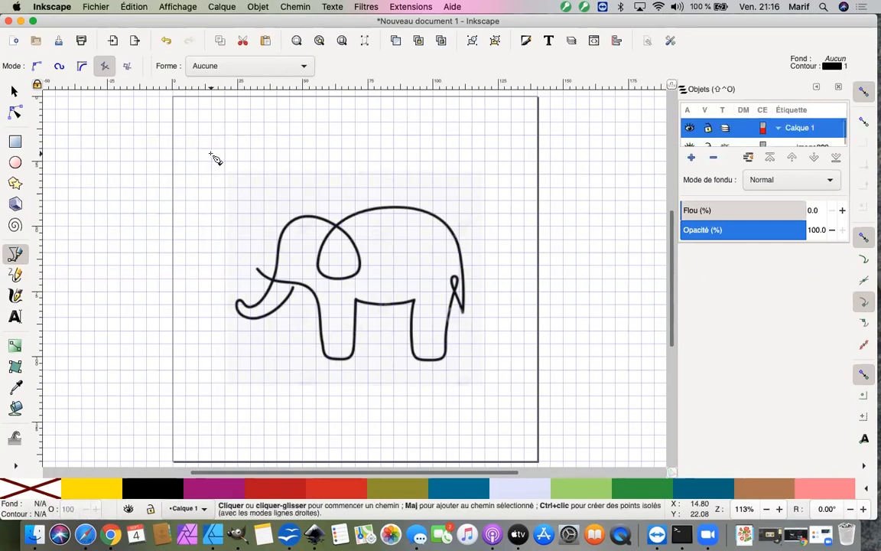
# - Try the pen's paraxial mode with a right-angled test path beside the elephant, and delete the path
pyautogui.click(127, 66)
pyautogui.click(94, 163)
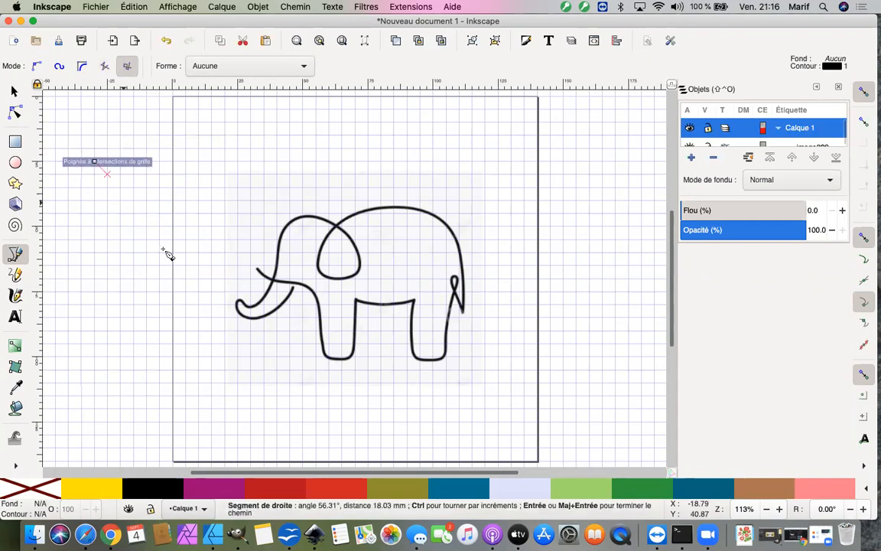
pyautogui.click(162, 250)
pyautogui.click(251, 190)
pyautogui.click(213, 140)
pyautogui.click(79, 281)
pyautogui.click(94, 330)
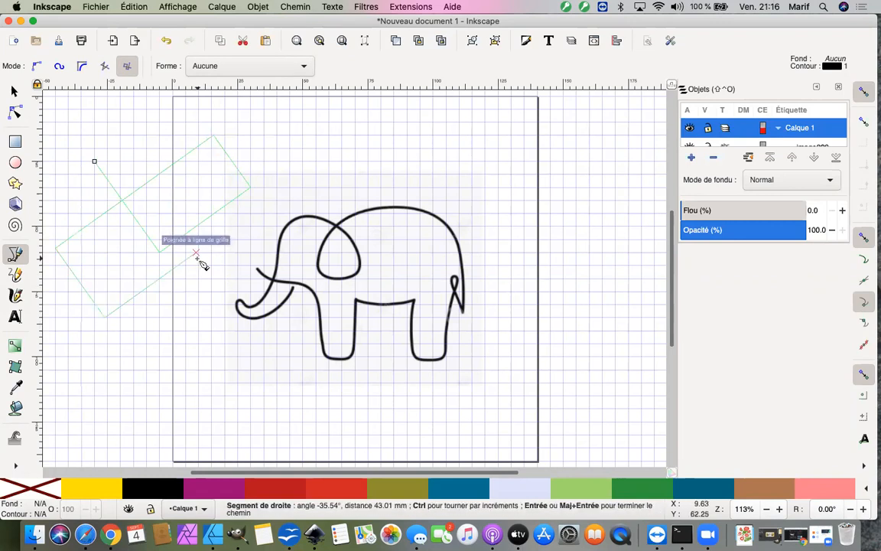
pyautogui.doubleClick(199, 260)
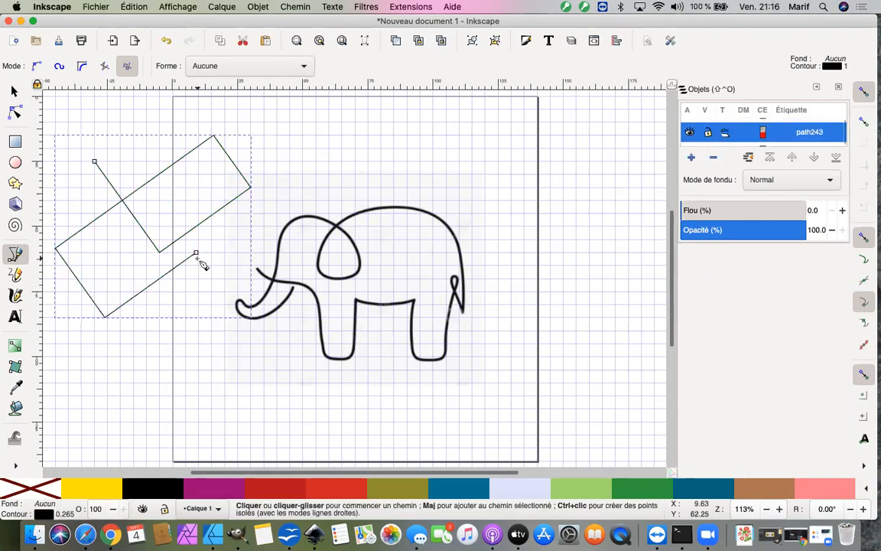
pyautogui.press('Delete')
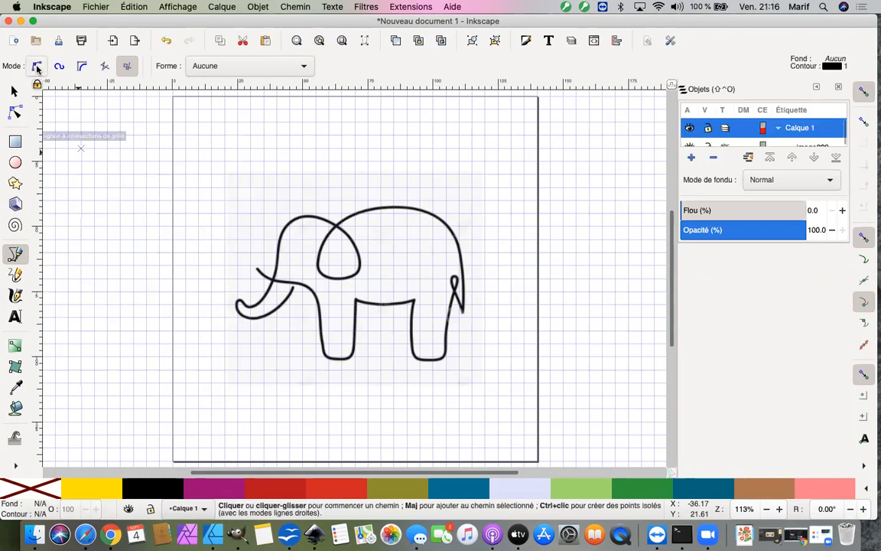
# - Return the pen to regular Bézier mode and detach the Objets panel into a floating window above the blank area beside the page
pyautogui.click(36, 67)
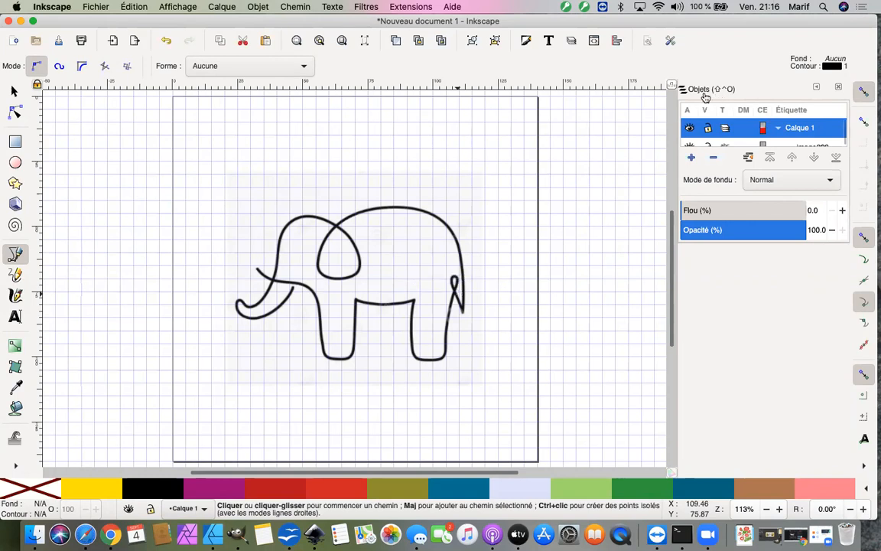
pyautogui.click(707, 129)
pyautogui.click(256, 9)
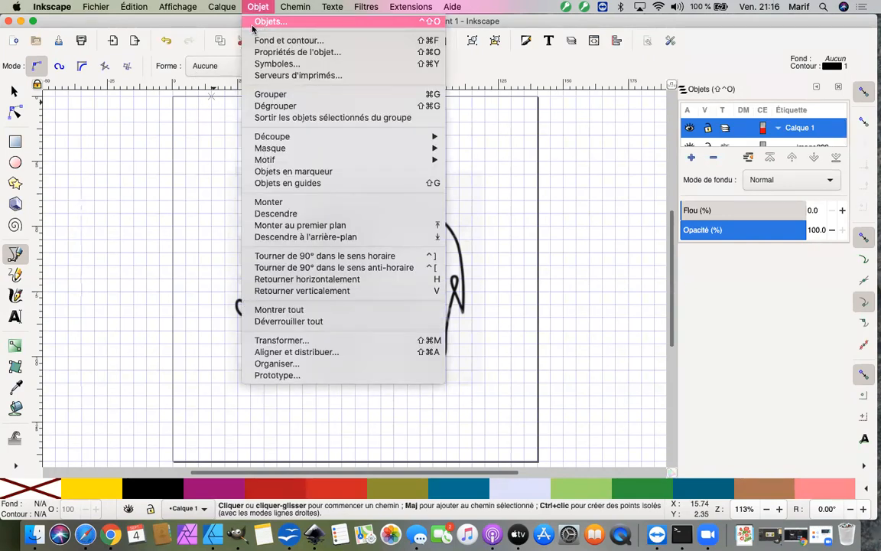
pyautogui.click(705, 96)
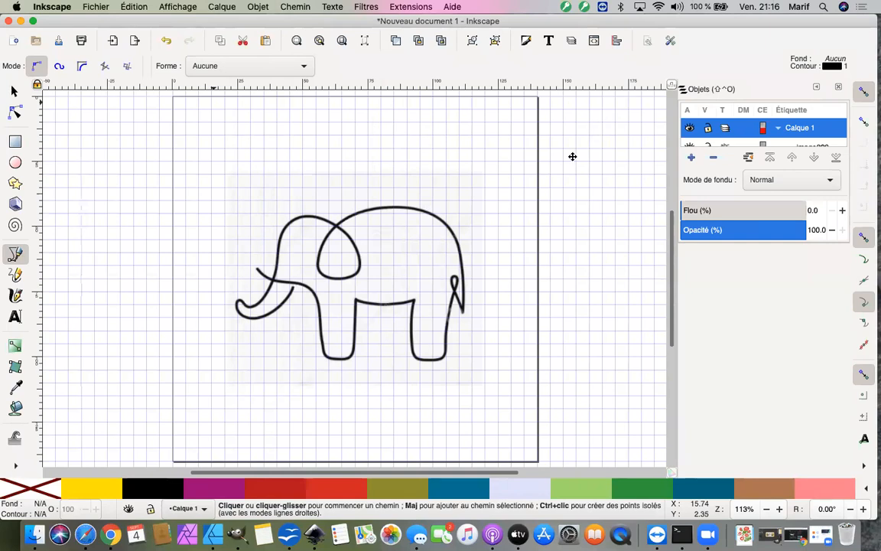
pyautogui.moveTo(711, 90); pyautogui.dragTo(573, 158)
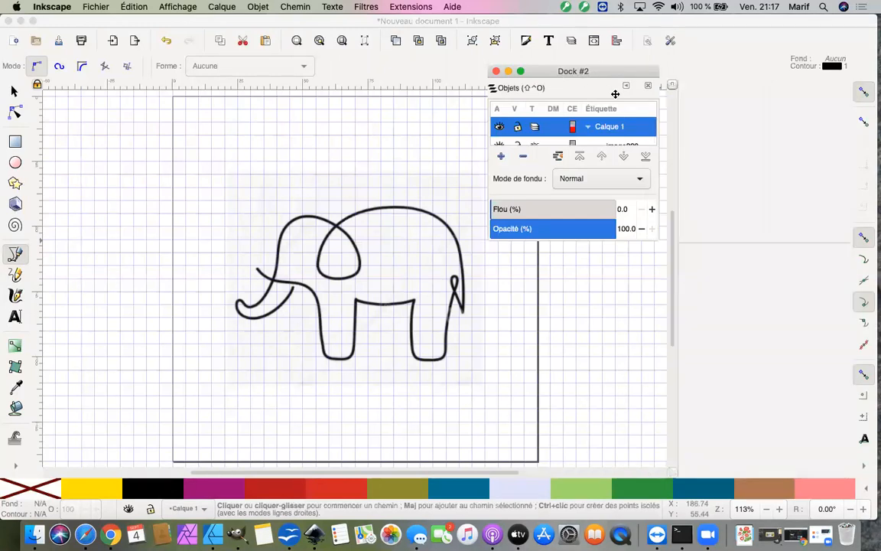
pyautogui.moveTo(601, 77); pyautogui.dragTo(724, 14)
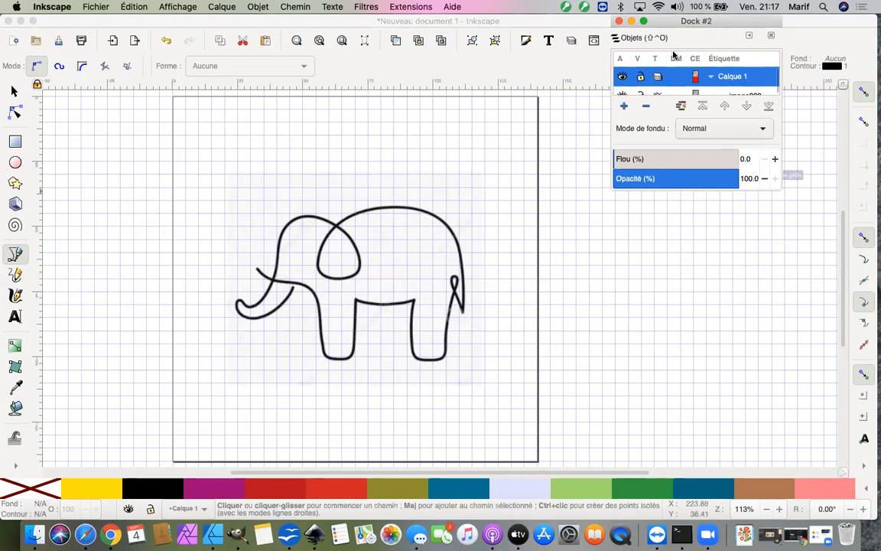
# - Lower the opacity of the layer Calque 1 to 73.8%
pyautogui.click(672, 182)
pyautogui.click(705, 179)
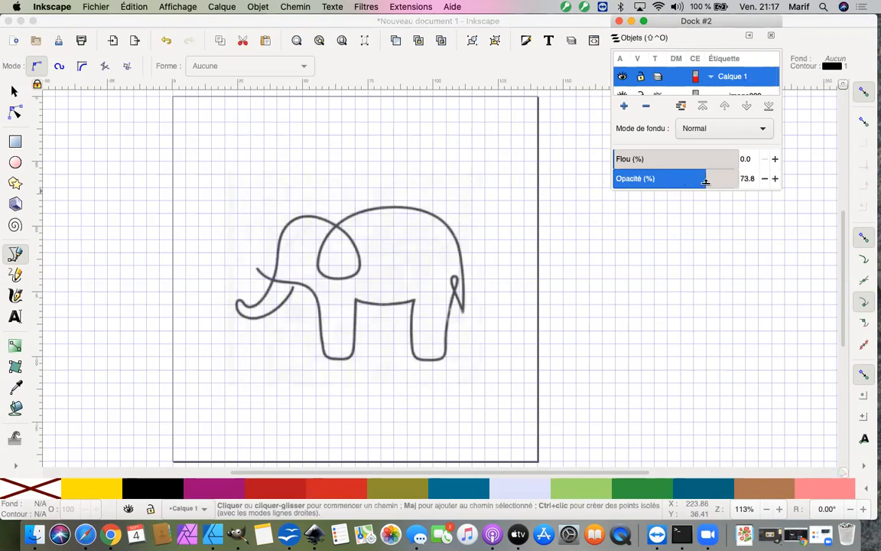
pyautogui.click(752, 194)
pyautogui.moveTo(758, 254); pyautogui.dragTo(760, 304)
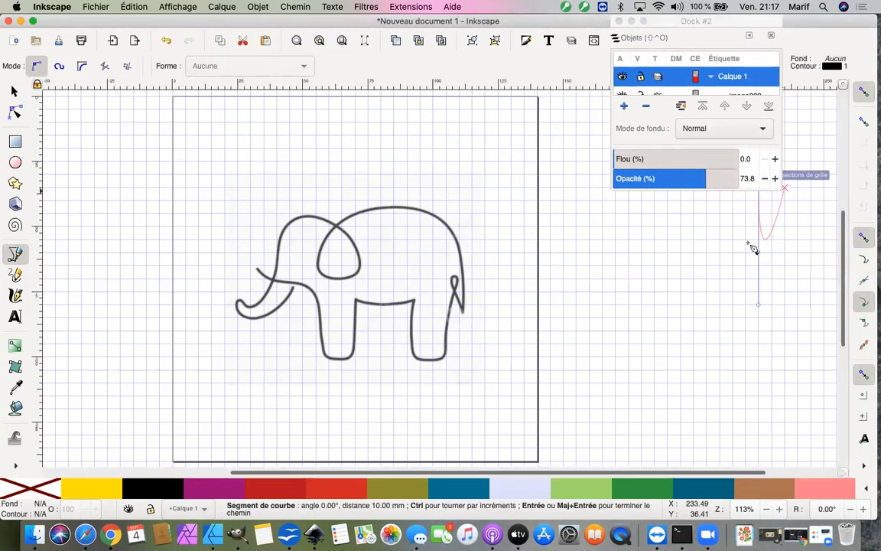
pyautogui.press('Escape')
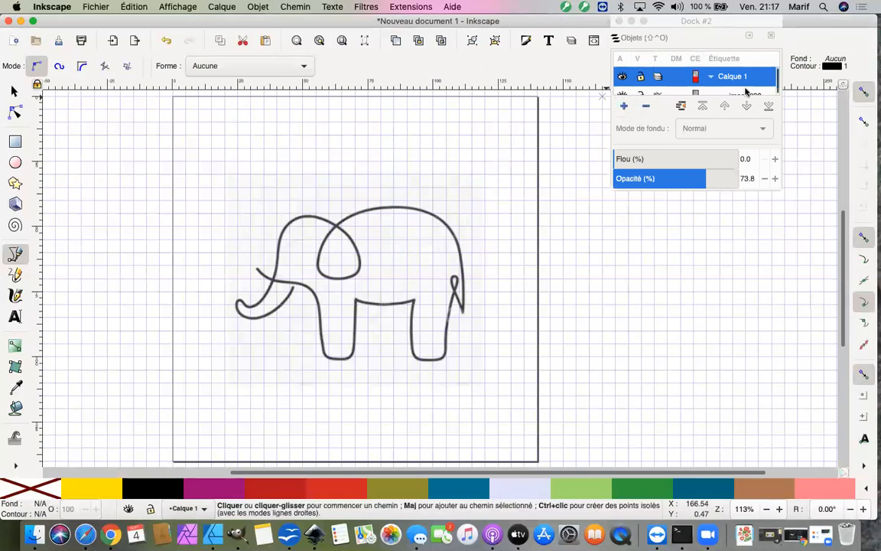
# - Select the elephant image in the object list and set its opacity to 40.8%
pyautogui.click(778, 88)
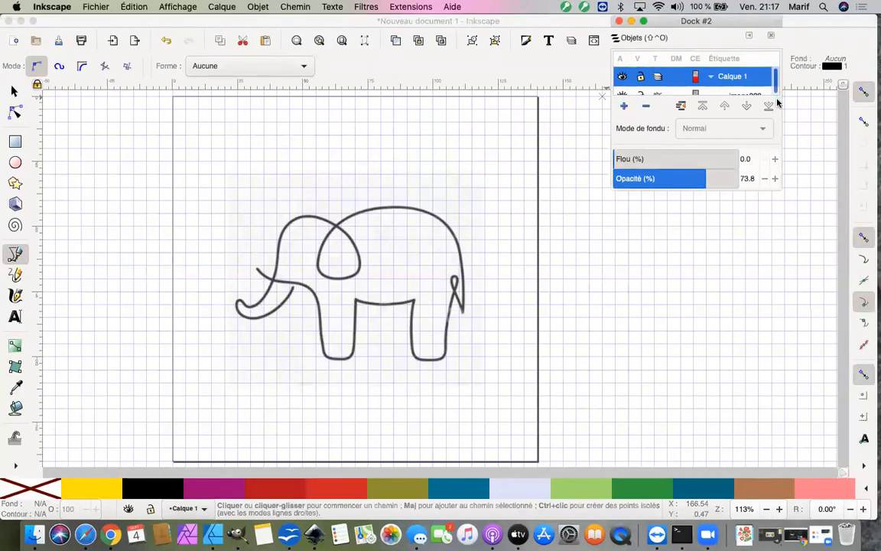
pyautogui.scroll(-1, 745, 88)
pyautogui.click(746, 85)
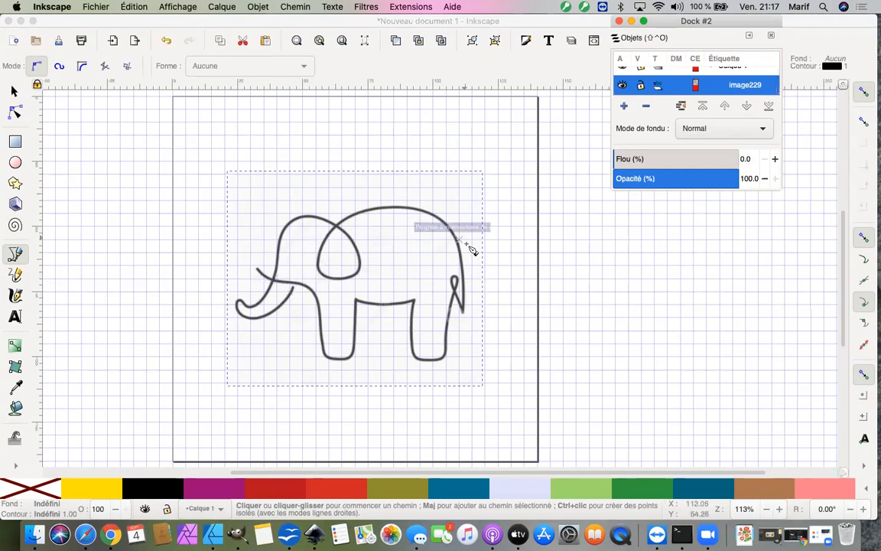
pyautogui.click(664, 181)
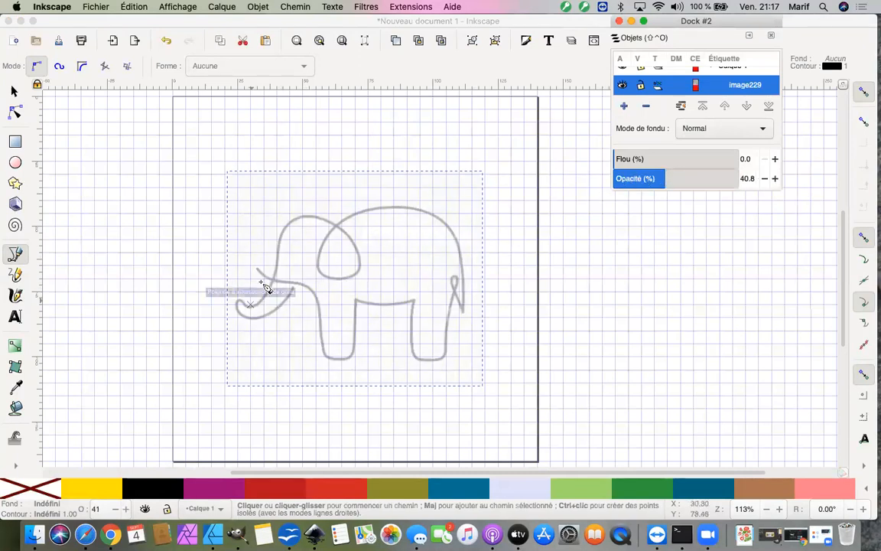
# - Turn off snapping and trace straight Bézier segments from the tusk tip down and around the front leg to the belly
pyautogui.click(15, 255)
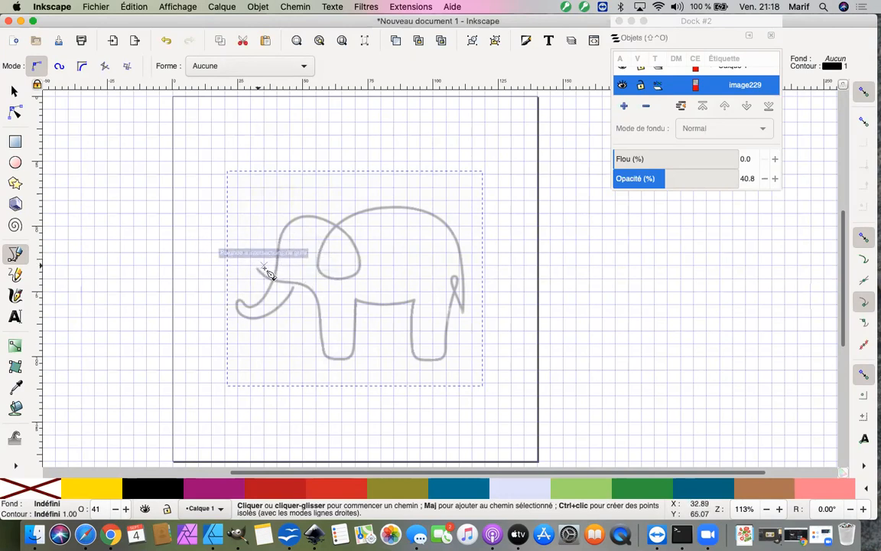
pyautogui.click(863, 98)
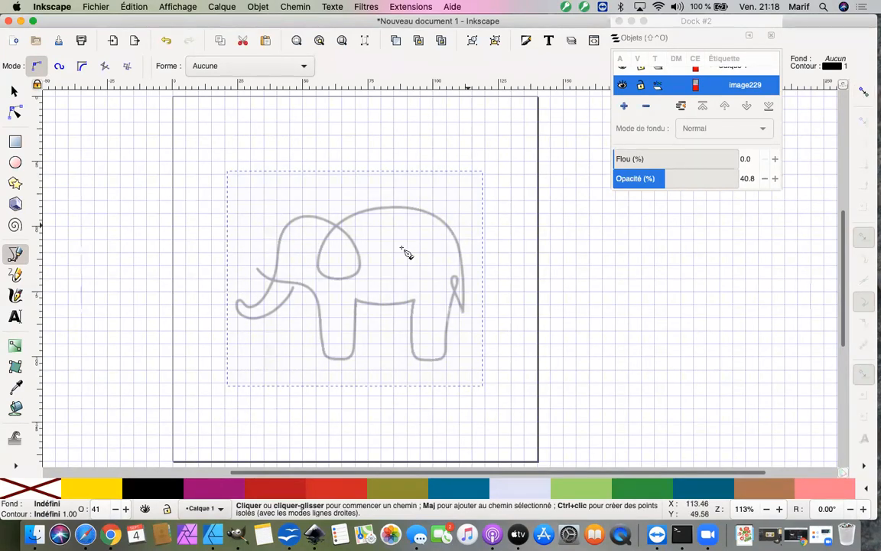
pyautogui.click(257, 269)
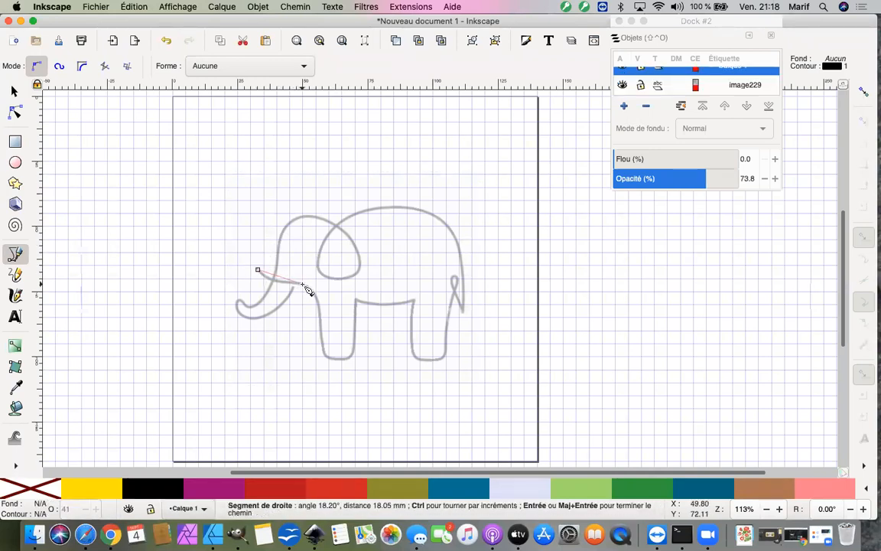
pyautogui.click(303, 287)
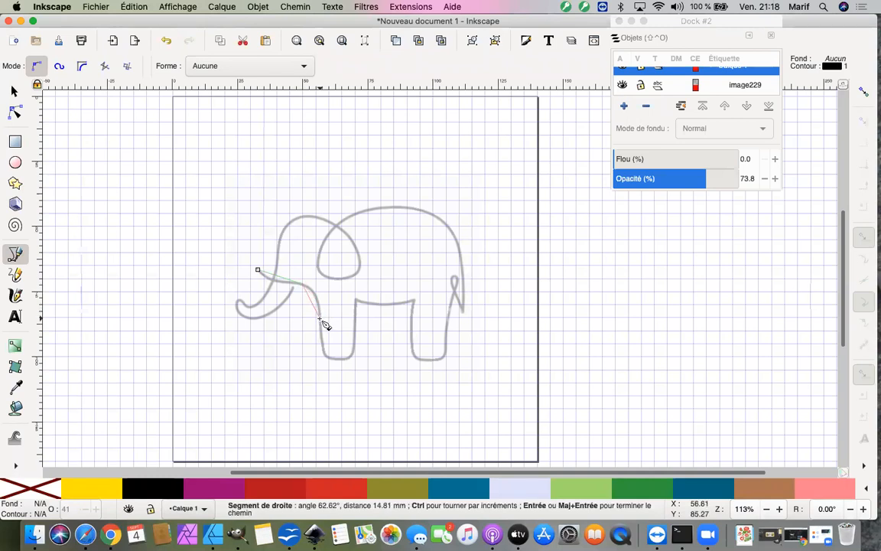
pyautogui.click(328, 351)
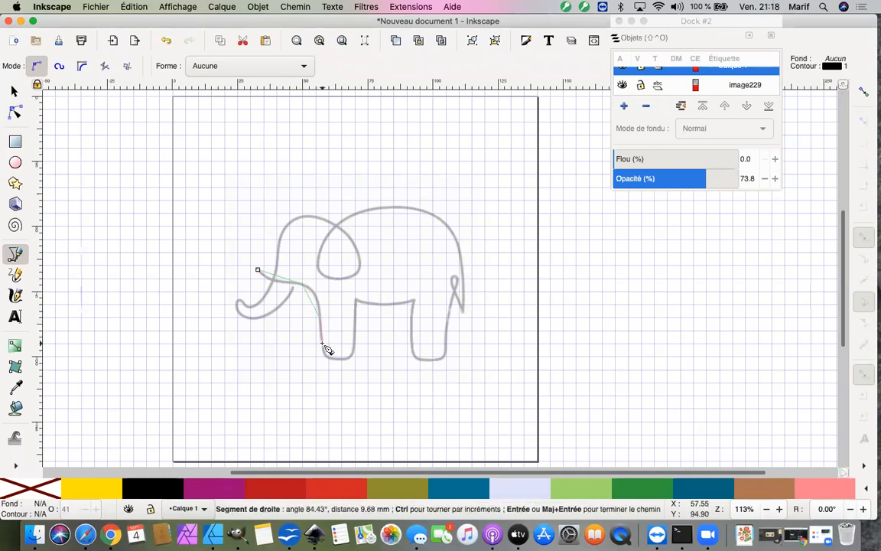
pyautogui.click(339, 363)
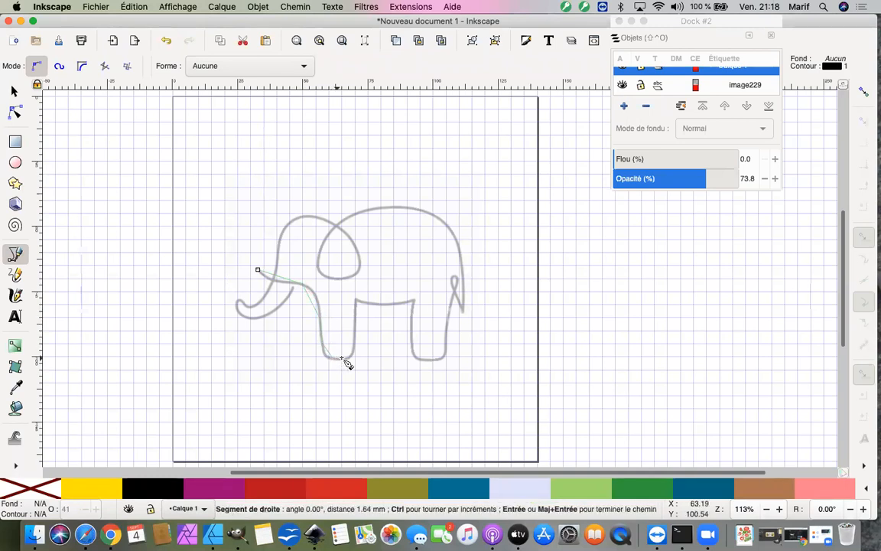
pyautogui.click(344, 359)
pyautogui.click(355, 348)
pyautogui.click(357, 302)
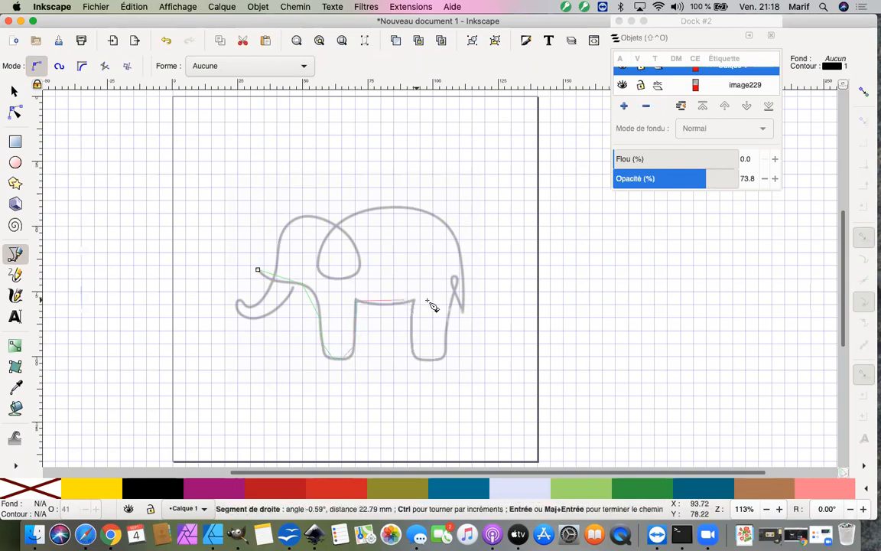
# - Continue the traced path along the belly, around the hind leg and tail loop, and finish it at the tail tip
pyautogui.click(416, 301)
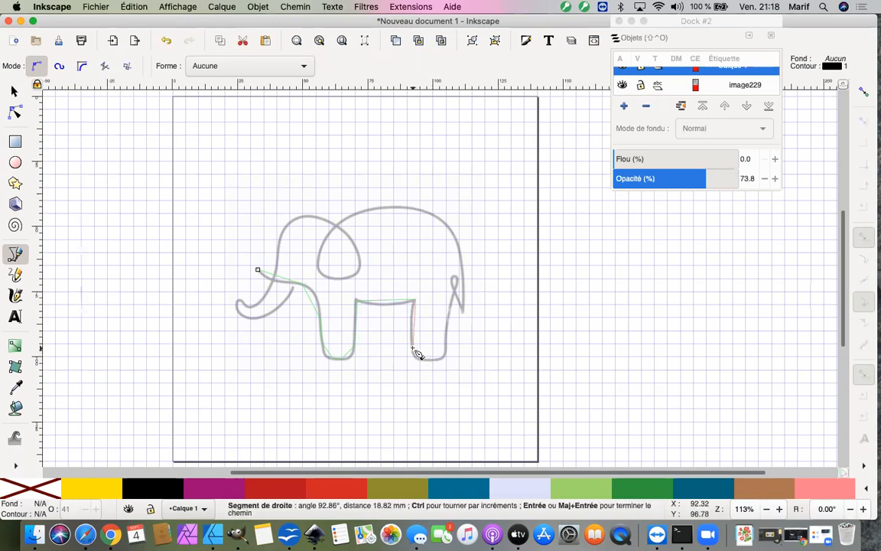
pyautogui.click(415, 354)
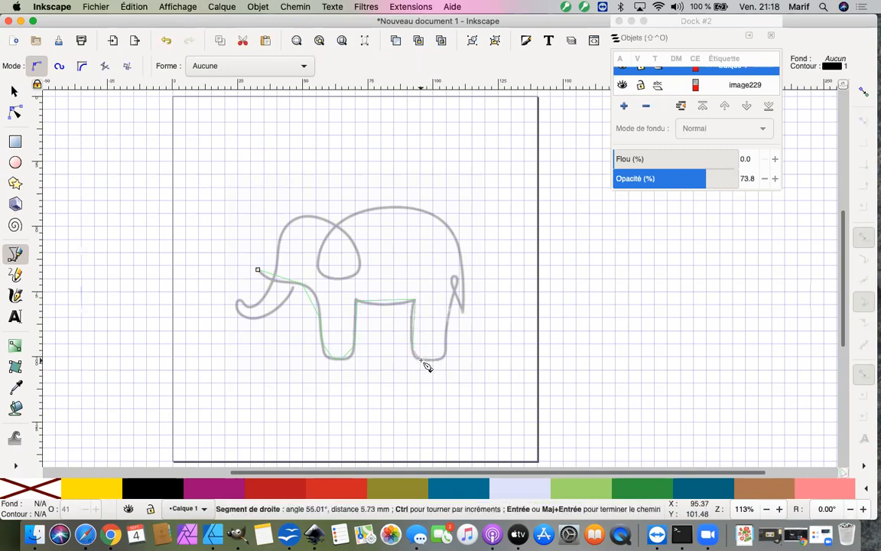
pyautogui.click(425, 361)
pyautogui.click(446, 360)
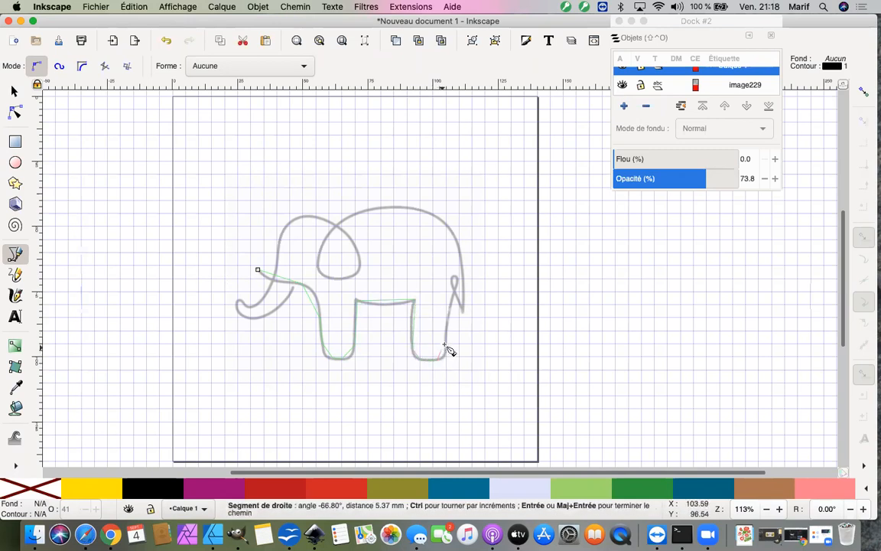
pyautogui.click(450, 312)
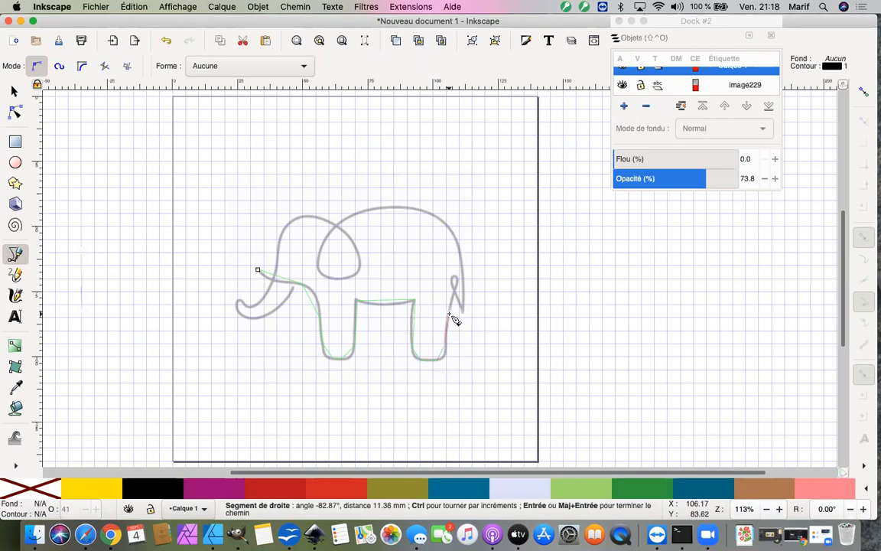
pyautogui.click(458, 285)
pyautogui.click(456, 298)
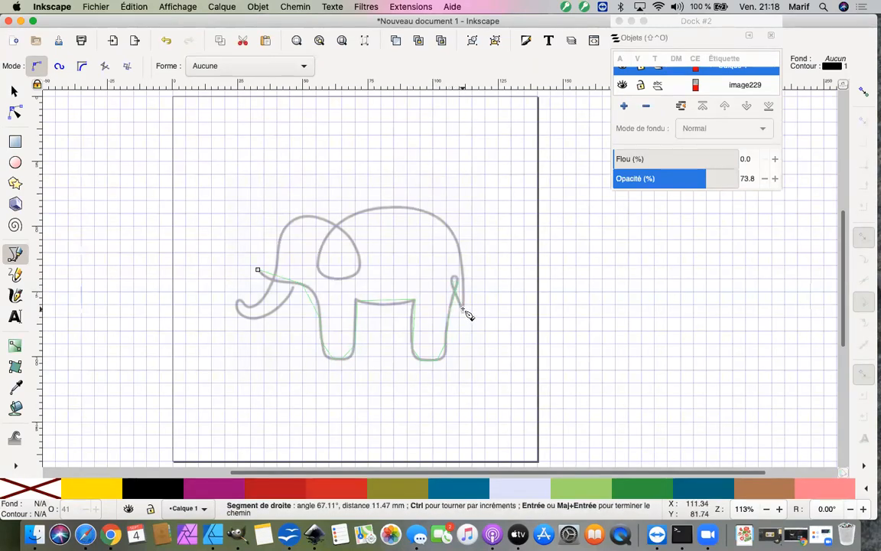
pyautogui.doubleClick(463, 308)
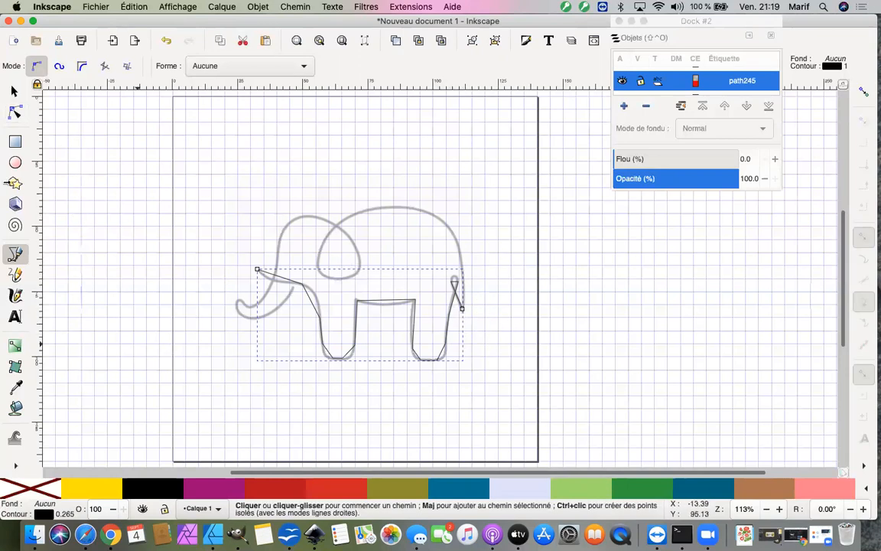
# - Edit the nodes of the lower body path and nudge the hind-leg node and both belly corner nodes onto the drawing's line
pyautogui.click(14, 112)
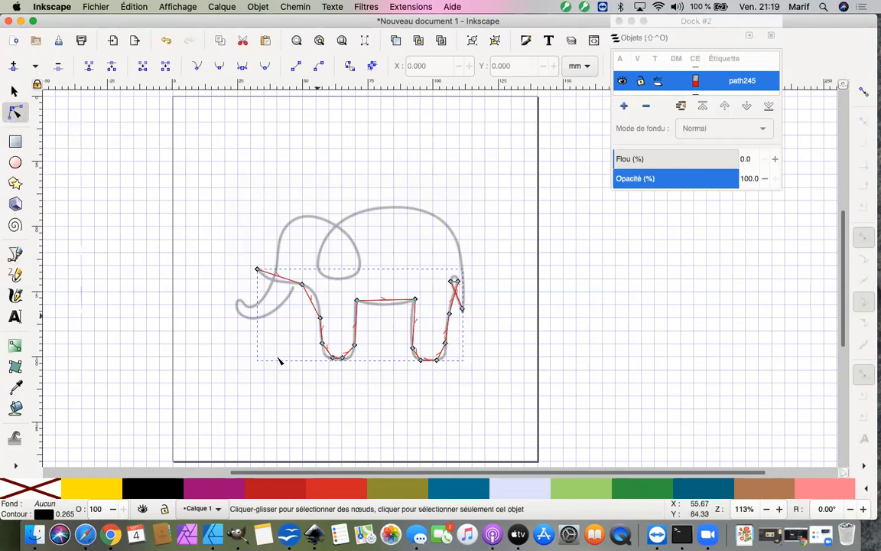
pyautogui.press('+')
pyautogui.press('+')
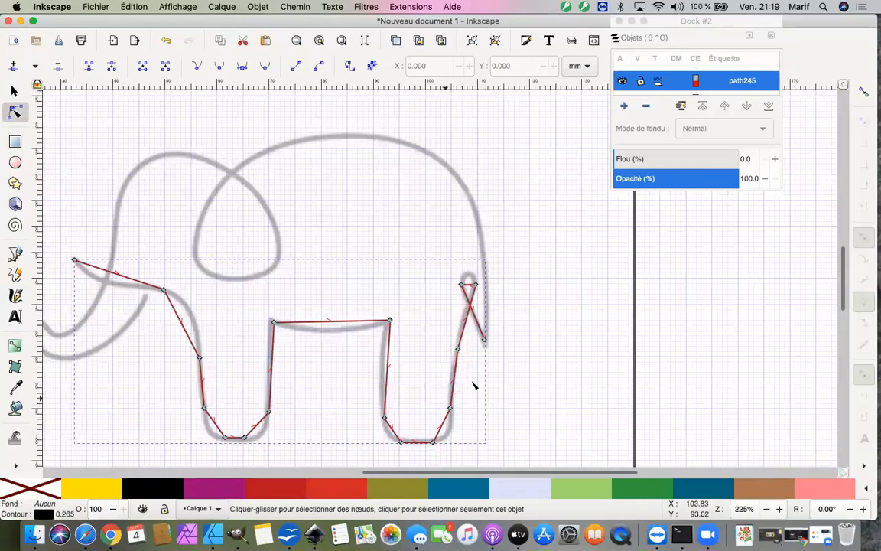
pyautogui.moveTo(457, 351); pyautogui.dragTo(457, 349)
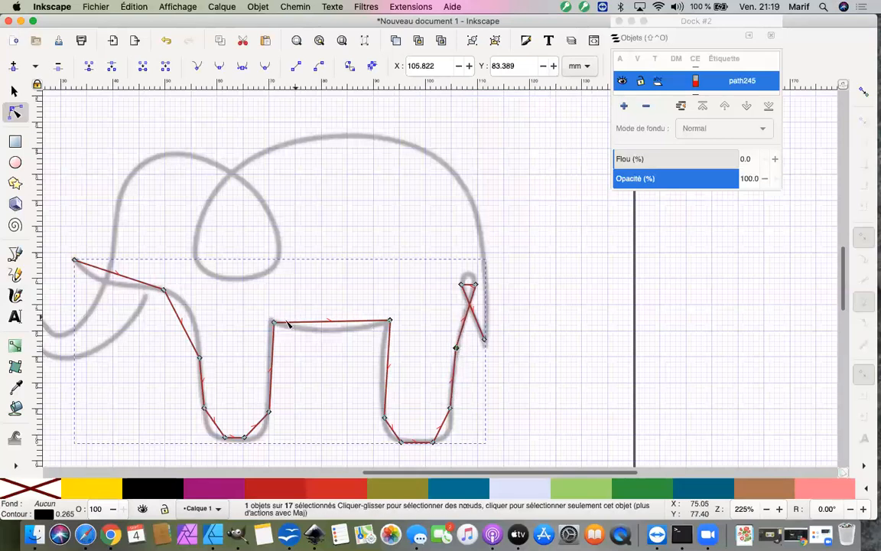
pyautogui.moveTo(274, 322); pyautogui.dragTo(271, 326)
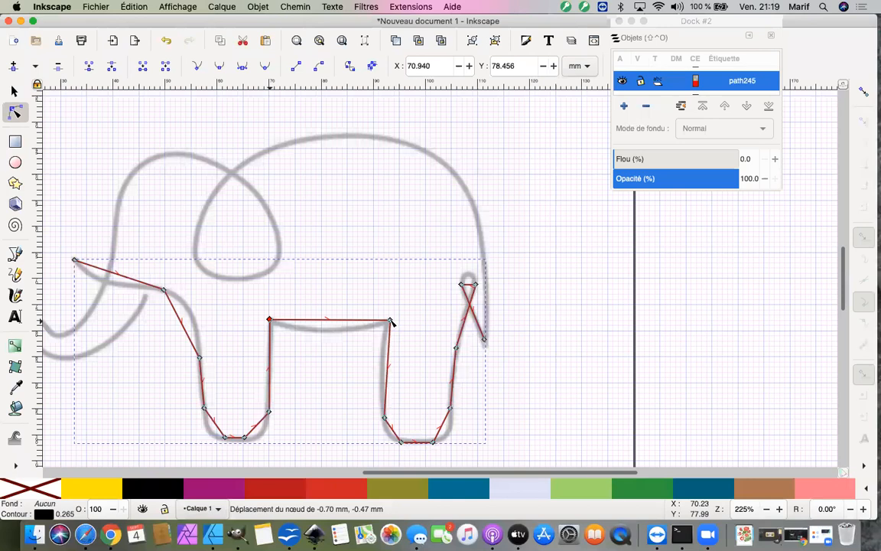
pyautogui.moveTo(390, 324); pyautogui.dragTo(388, 321)
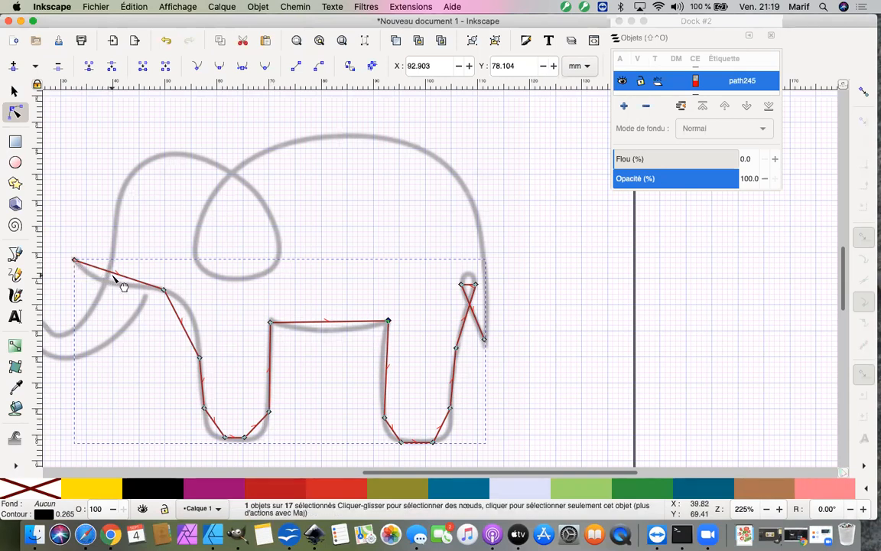
# - Bend the straight segments of the tusk, chest and front foot into curves that follow the elephant drawing
pyautogui.moveTo(119, 276)
pyautogui.mouseDown()
pyautogui.moveTo(106, 283)
pyautogui.moveTo(118, 289)
pyautogui.mouseUp()
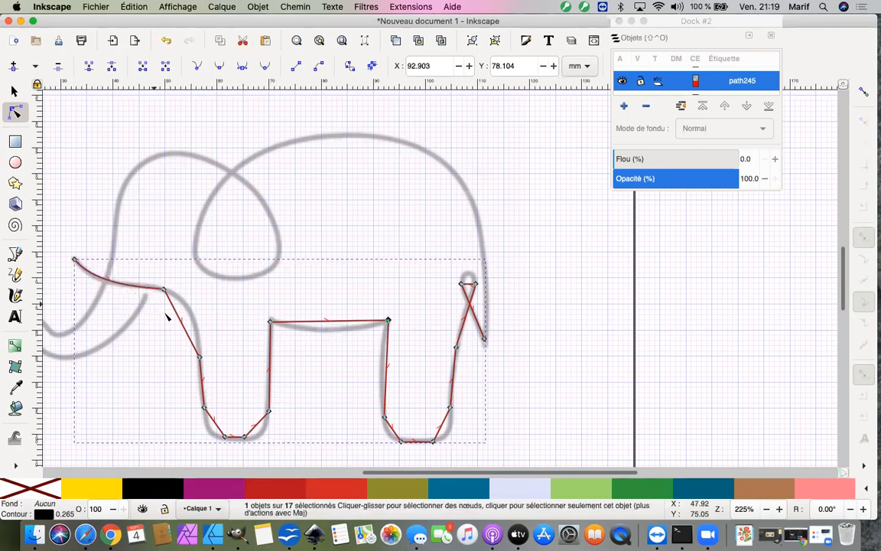
pyautogui.moveTo(189, 326); pyautogui.dragTo(203, 324)
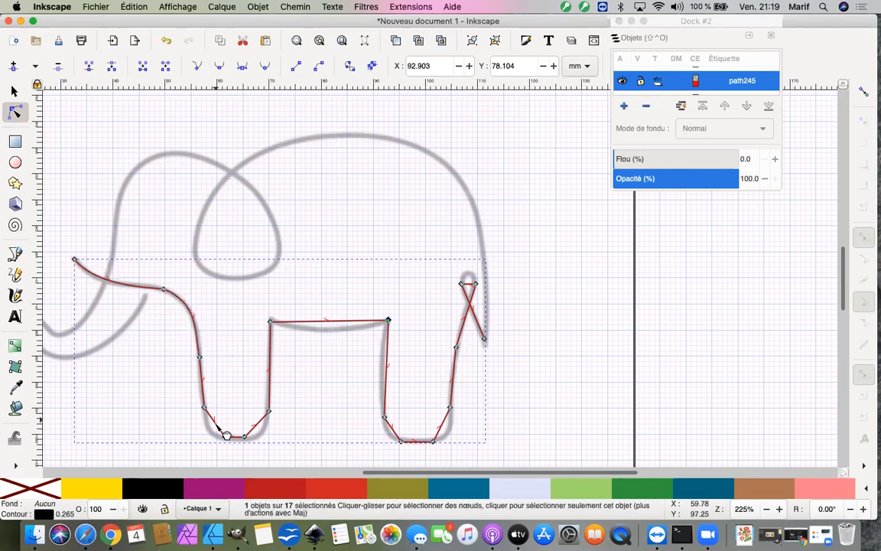
pyautogui.moveTo(226, 433); pyautogui.dragTo(265, 430)
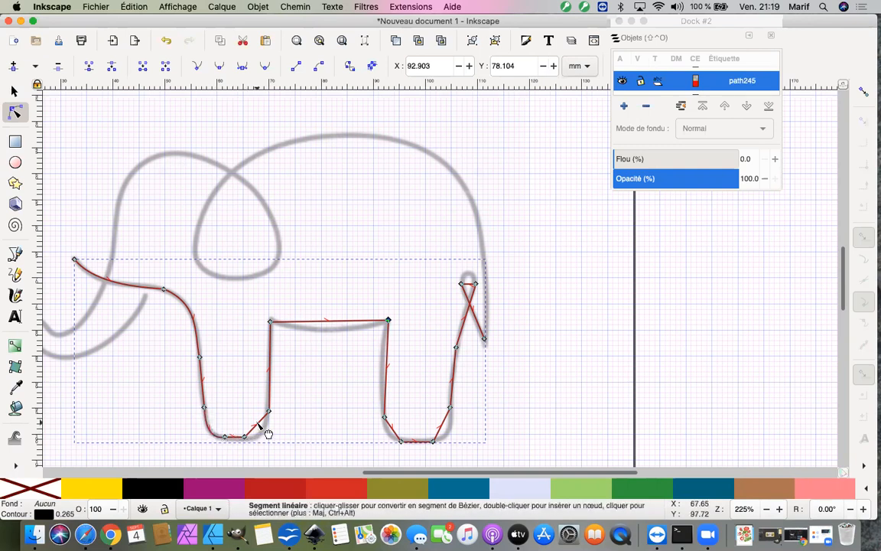
# - Curve the belly, hind leg, hind foot and tail loop segments to match the drawing beneath
pyautogui.moveTo(331, 321); pyautogui.dragTo(329, 327)
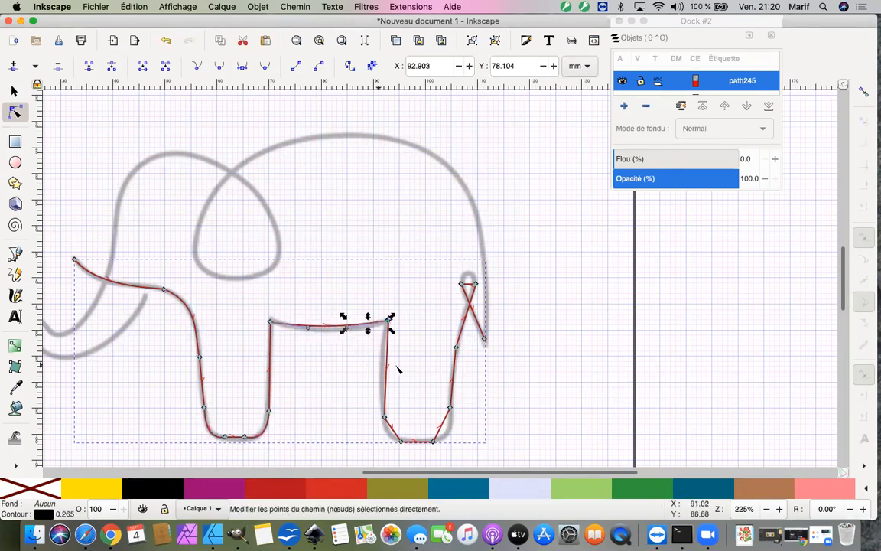
pyautogui.moveTo(390, 374); pyautogui.dragTo(391, 434)
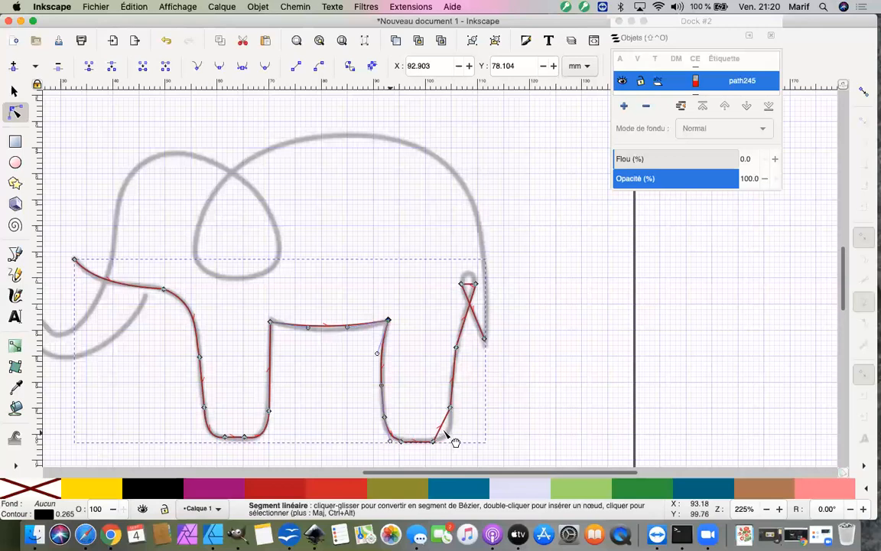
pyautogui.moveTo(445, 432); pyautogui.dragTo(448, 435)
pyautogui.moveTo(480, 297); pyautogui.dragTo(479, 284)
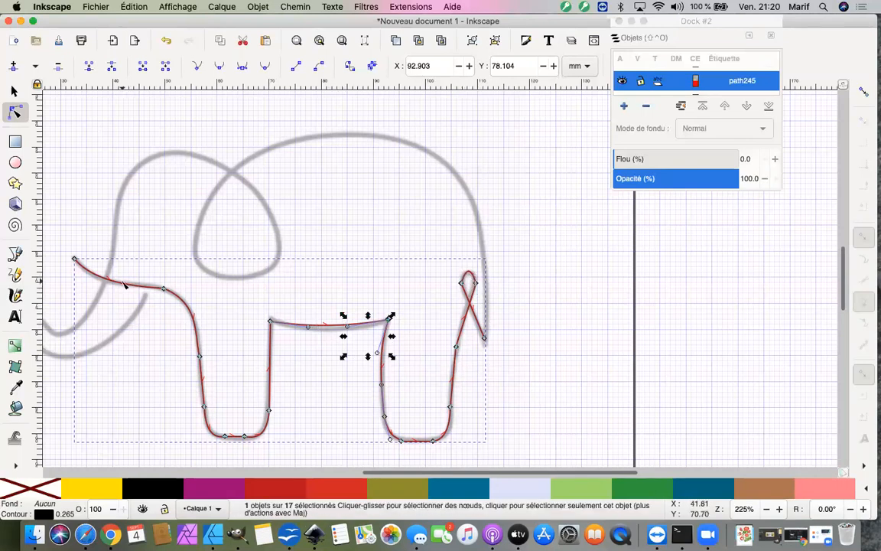
# - Start a new Bézier path at the tail tip and trace straight segments over the rump and back and around the ear
pyautogui.click(13, 255)
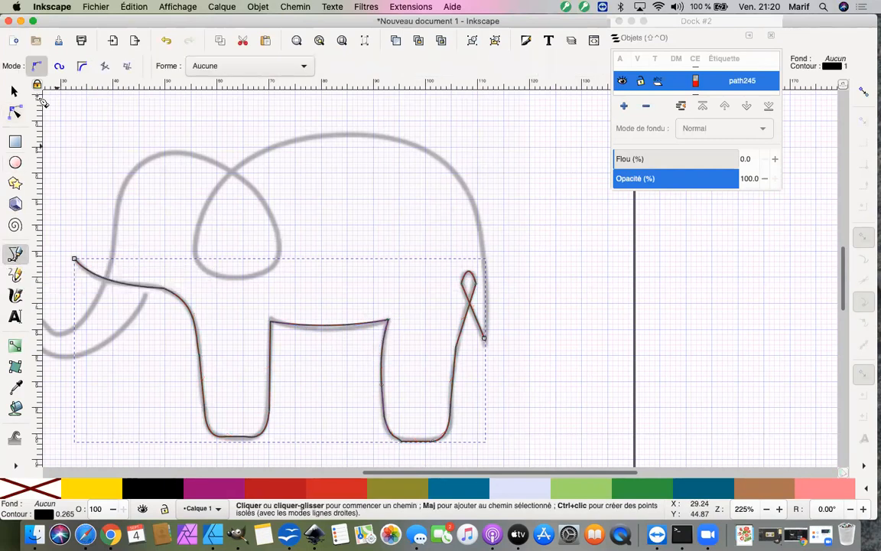
pyautogui.click(69, 130)
pyautogui.press('Escape')
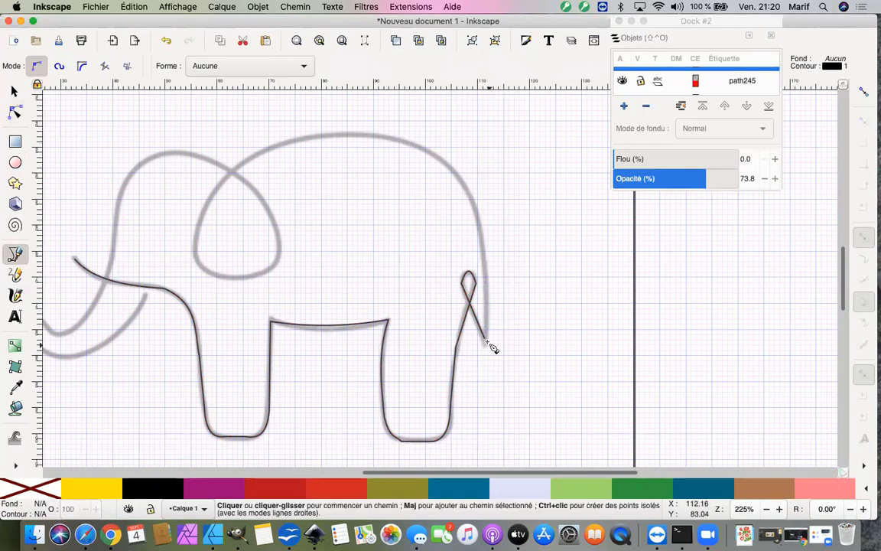
pyautogui.click(486, 341)
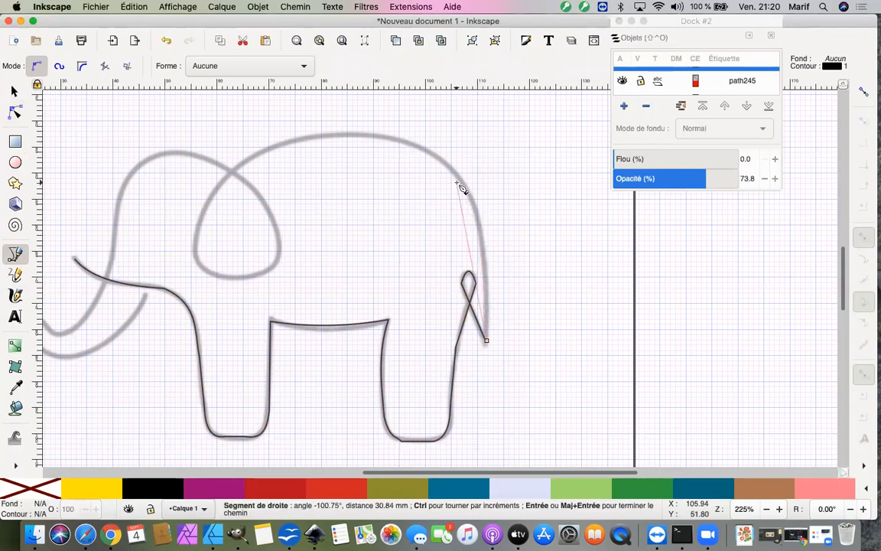
pyautogui.click(235, 167)
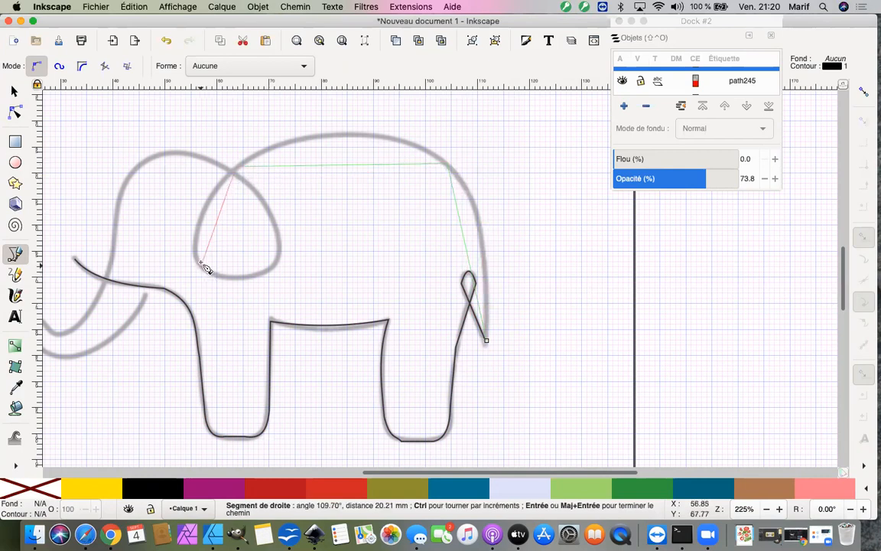
pyautogui.click(218, 274)
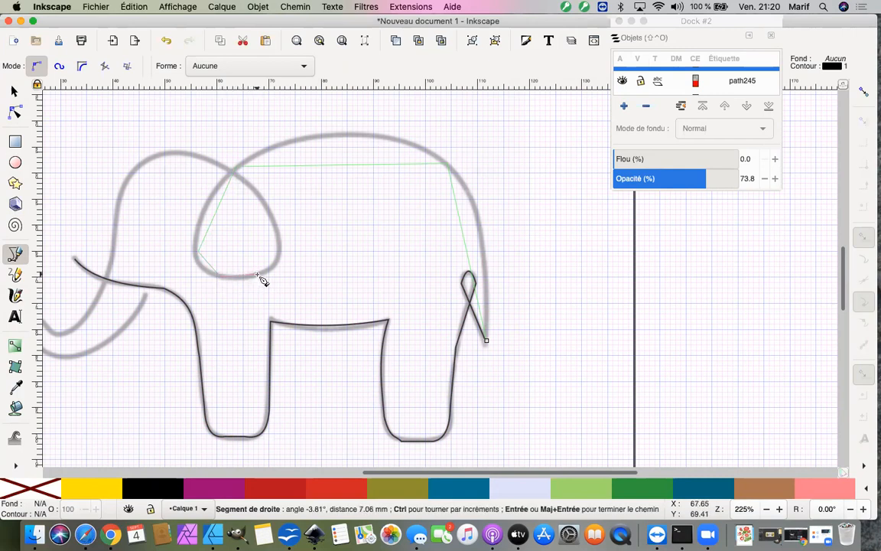
pyautogui.click(261, 274)
pyautogui.click(220, 179)
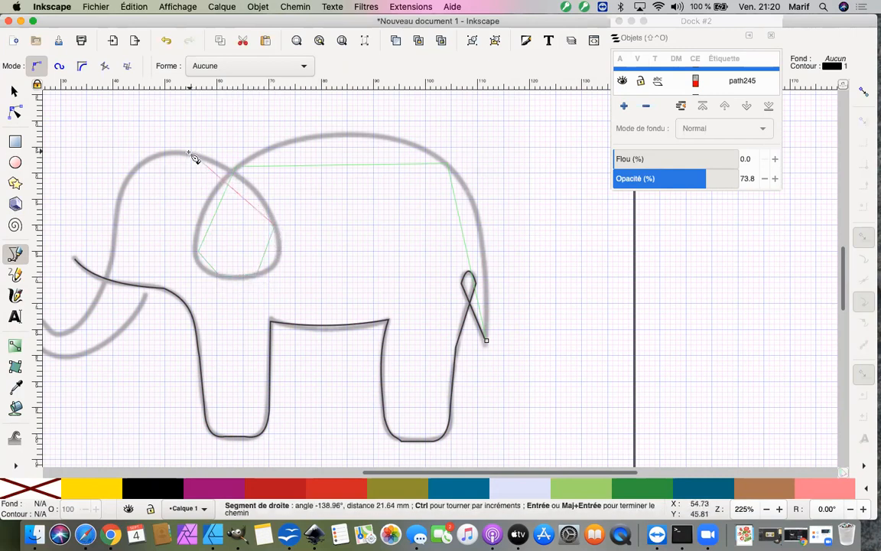
# - Continue the path over the head, down and around the trunk tip, and finish it at the trunk's upper end beneath the tusk
pyautogui.click(189, 157)
pyautogui.click(116, 227)
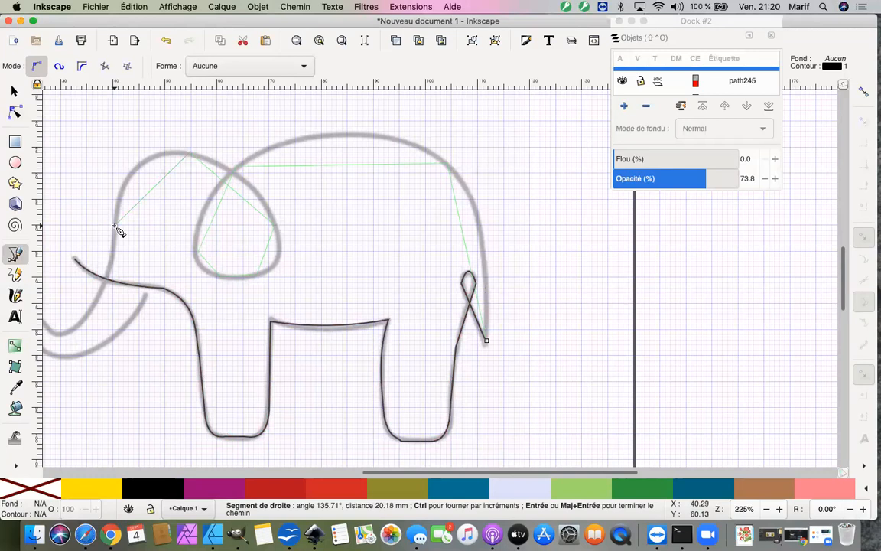
pyautogui.hscroll(-5, 130, 233)
pyautogui.scroll(1, 130, 232)
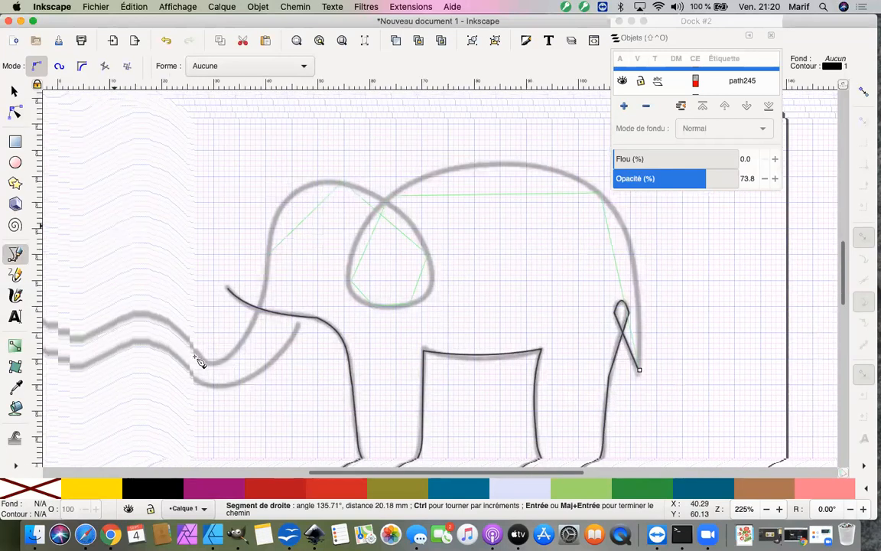
pyautogui.click(255, 375)
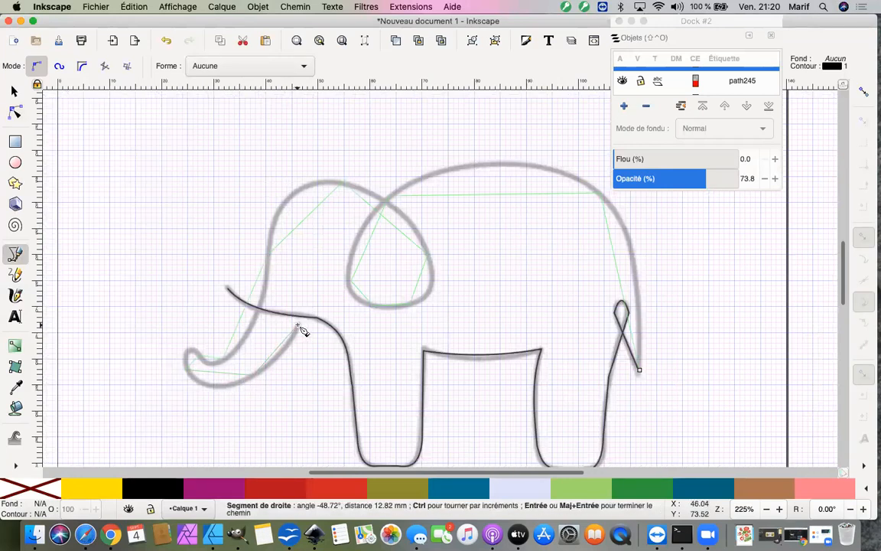
pyautogui.doubleClick(298, 327)
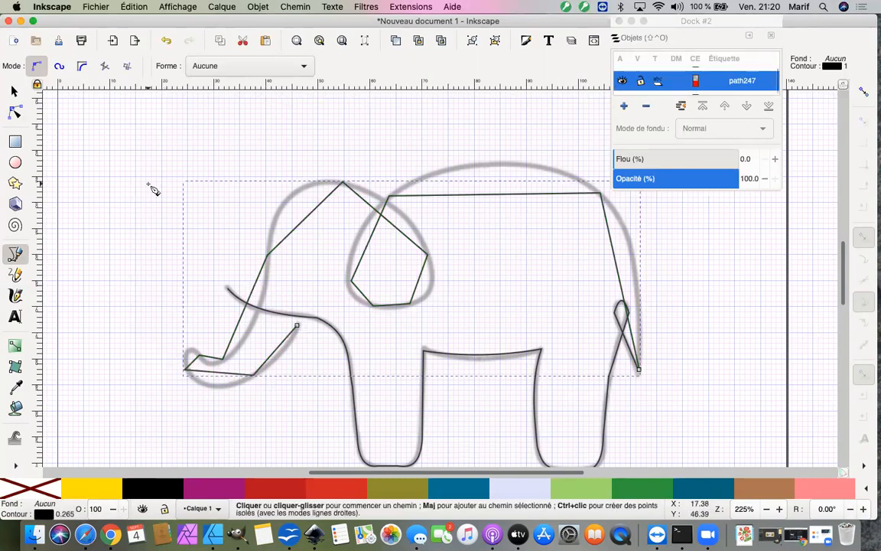
# - Bend the rump and back segments of the new path into curves along the elephant's outline
pyautogui.click(14, 113)
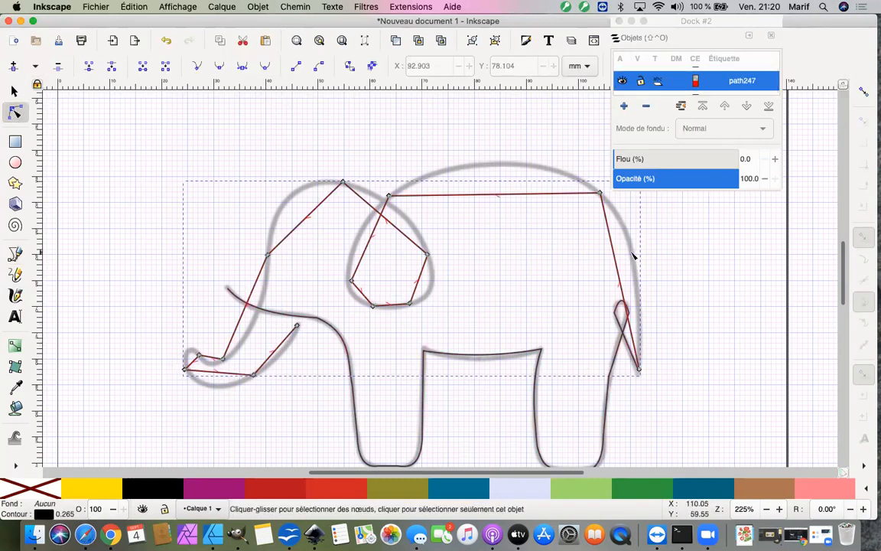
pyautogui.moveTo(625, 273); pyautogui.dragTo(643, 279)
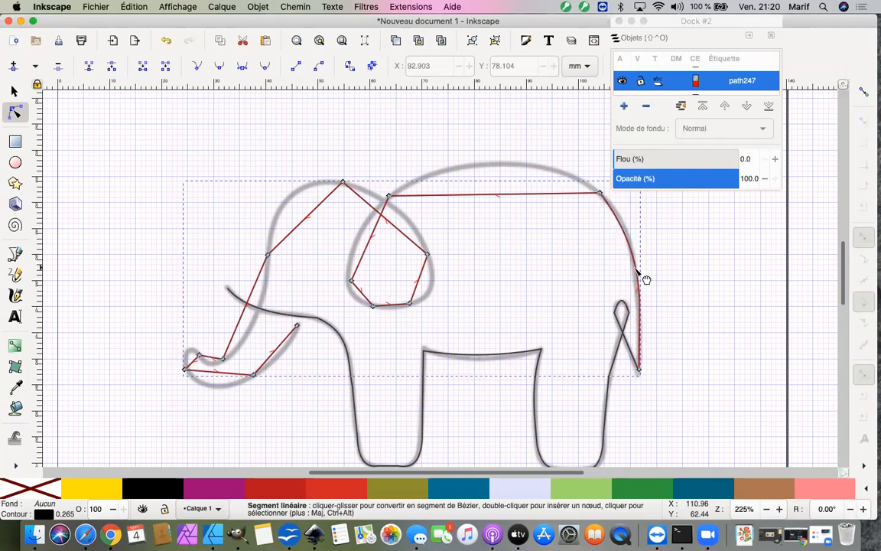
pyautogui.moveTo(513, 195); pyautogui.dragTo(502, 160)
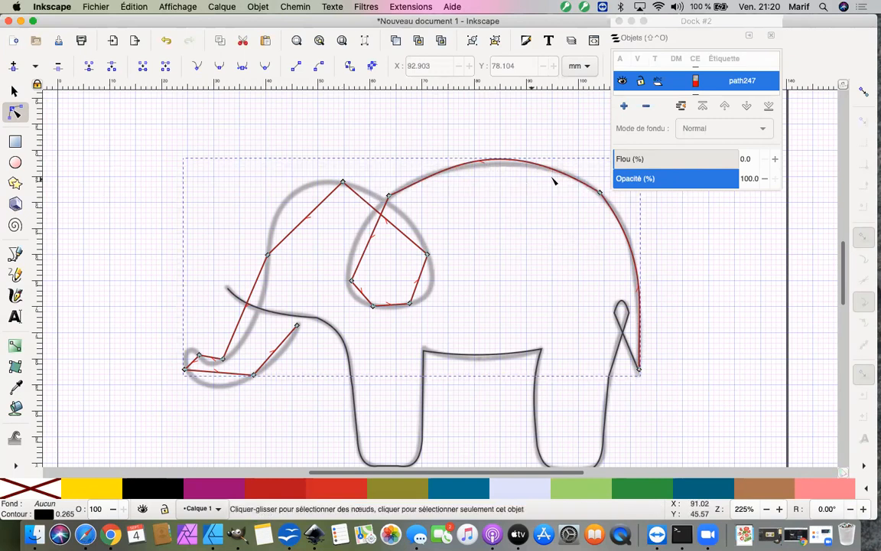
pyautogui.click(511, 164)
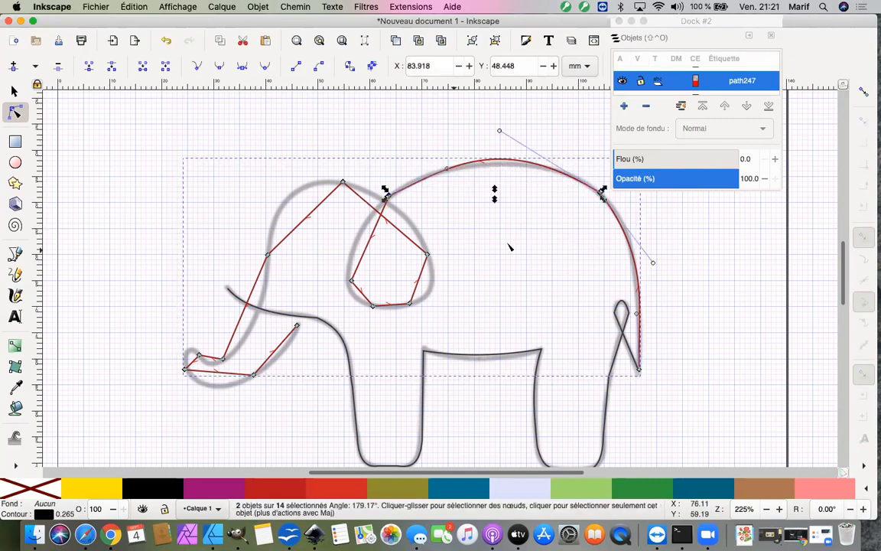
pyautogui.click(412, 131)
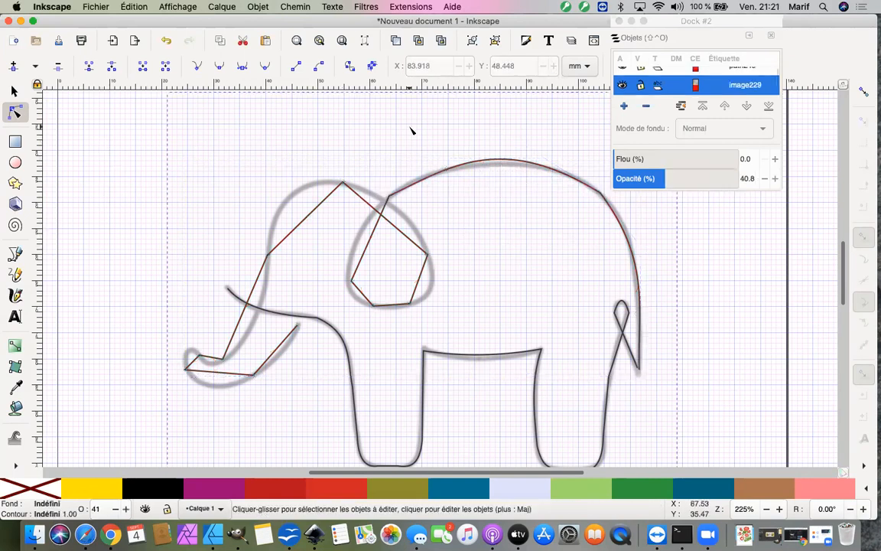
pyautogui.click(499, 162)
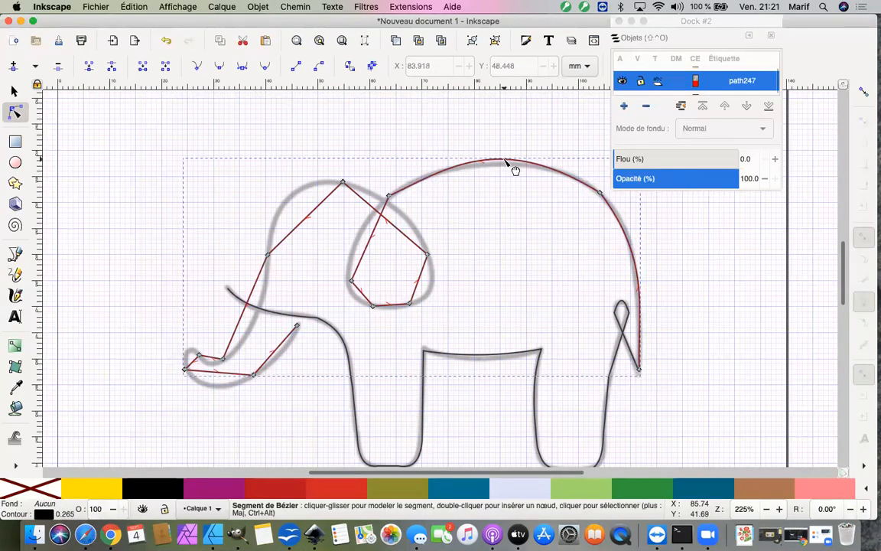
pyautogui.moveTo(511, 175); pyautogui.dragTo(511, 179)
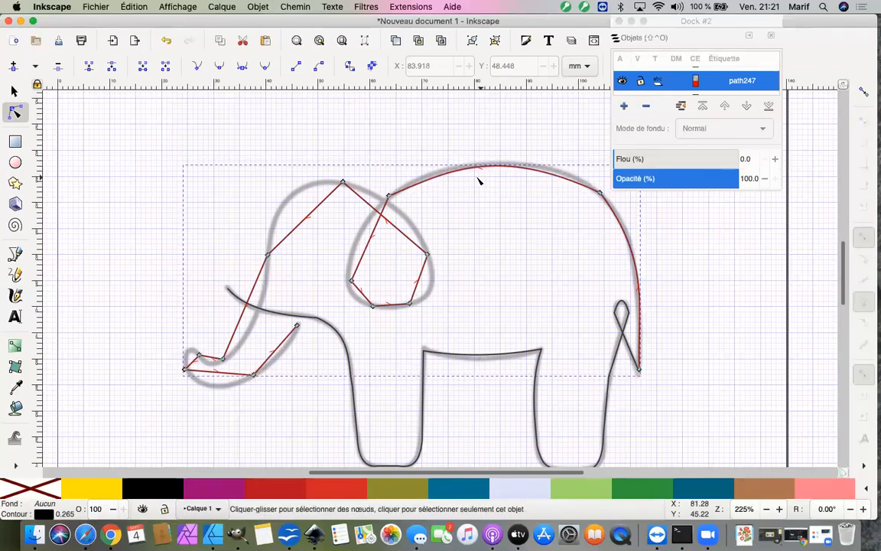
# - Insert a node in the middle of the back segment, move it to the back's highest point and reshape the curves on both sides
pyautogui.click(502, 177)
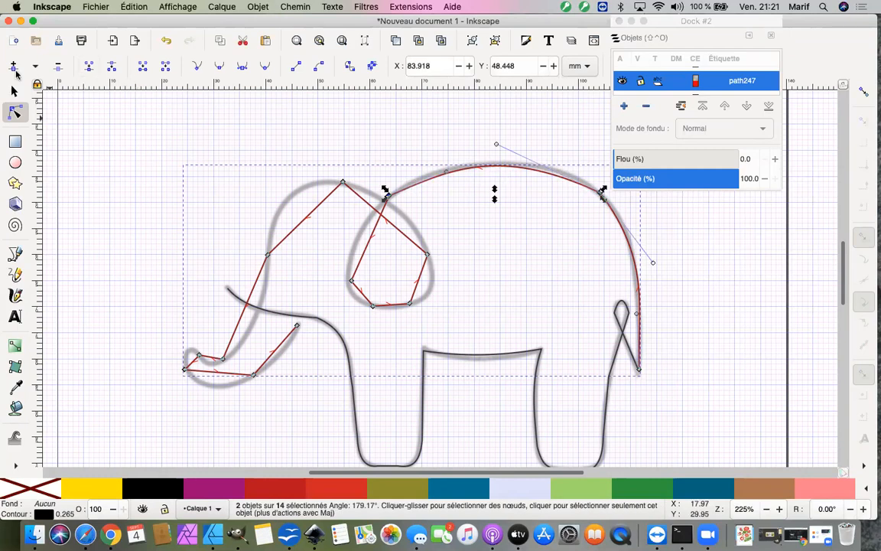
pyautogui.click(14, 69)
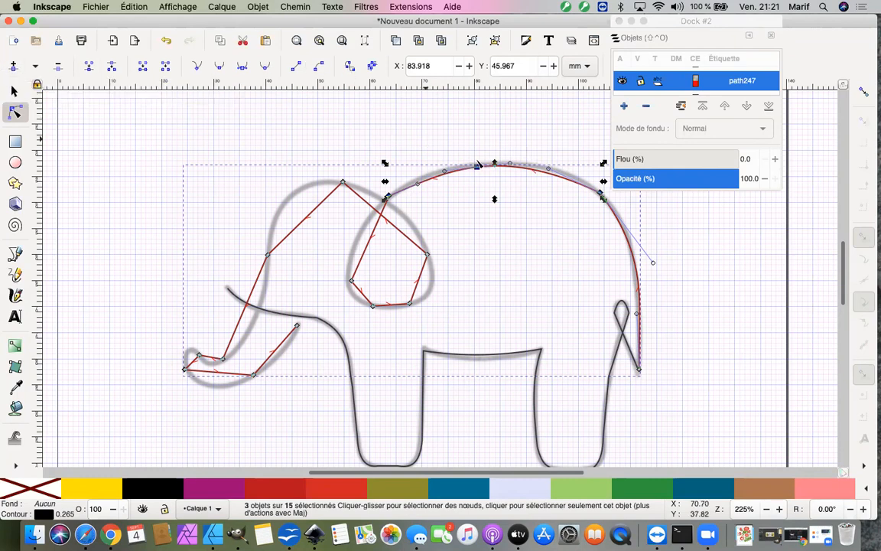
pyautogui.click(492, 208)
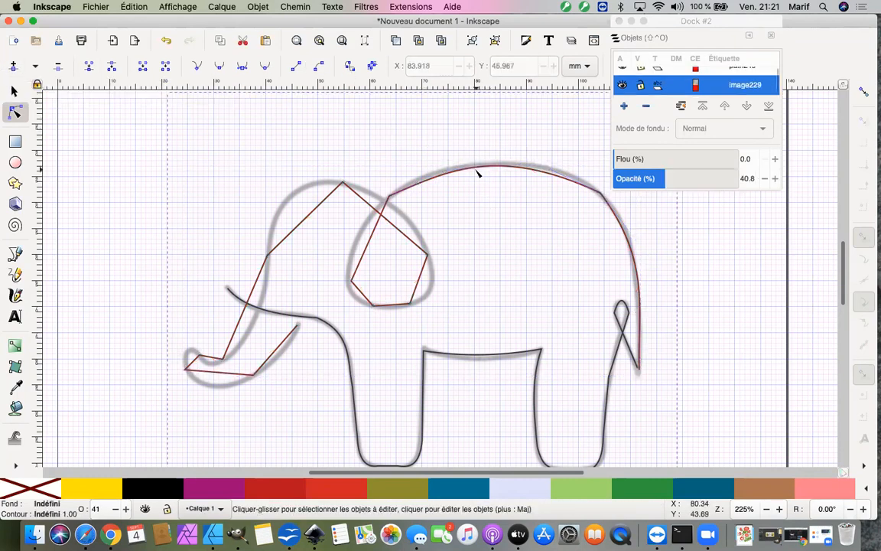
pyautogui.click(477, 174)
pyautogui.moveTo(478, 171); pyautogui.dragTo(499, 165)
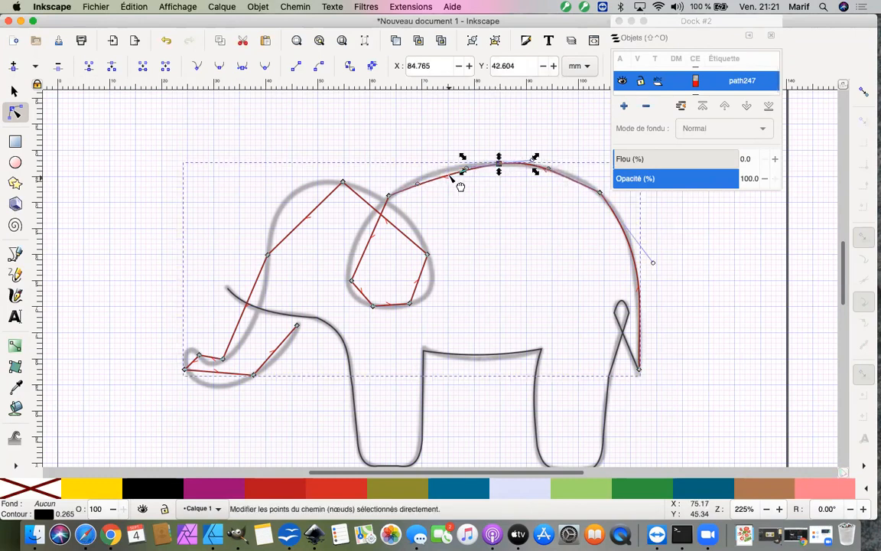
pyautogui.moveTo(449, 178); pyautogui.dragTo(438, 173)
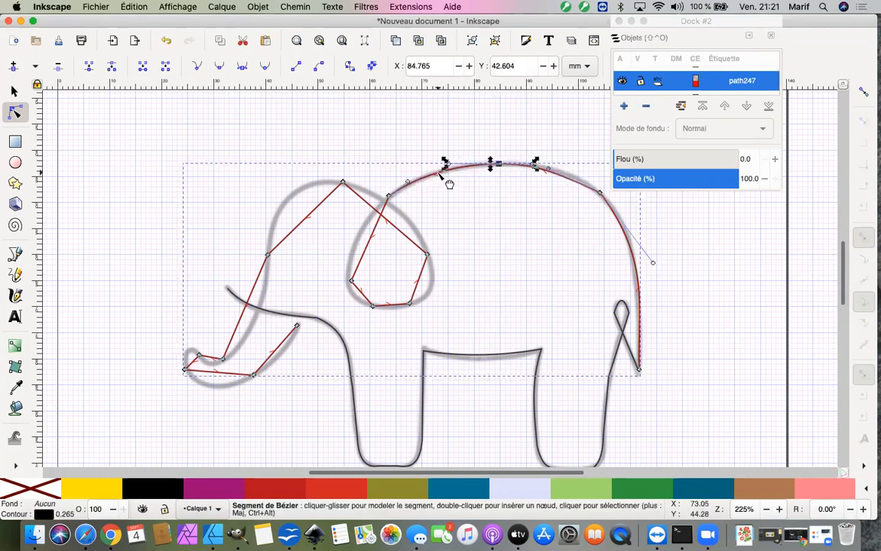
pyautogui.moveTo(570, 181)
pyautogui.mouseDown()
pyautogui.moveTo(560, 174)
pyautogui.moveTo(579, 188)
pyautogui.mouseUp()
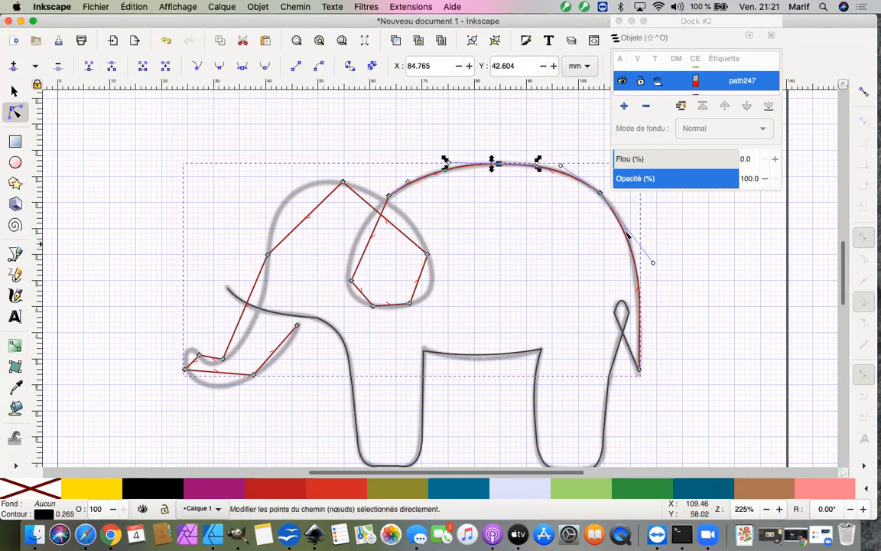
# - Curve the segments around the ear and over the top and front of the head to follow the drawing
pyautogui.moveTo(377, 254); pyautogui.dragTo(358, 238)
pyautogui.moveTo(362, 295); pyautogui.dragTo(370, 307)
pyautogui.moveTo(420, 284); pyautogui.dragTo(432, 294)
pyautogui.moveTo(399, 233)
pyautogui.mouseDown()
pyautogui.moveTo(407, 220)
pyautogui.moveTo(398, 217)
pyautogui.mouseUp()
pyautogui.moveTo(311, 218)
pyautogui.mouseDown()
pyautogui.moveTo(295, 210)
pyautogui.moveTo(299, 197)
pyautogui.moveTo(301, 209)
pyautogui.mouseUp()
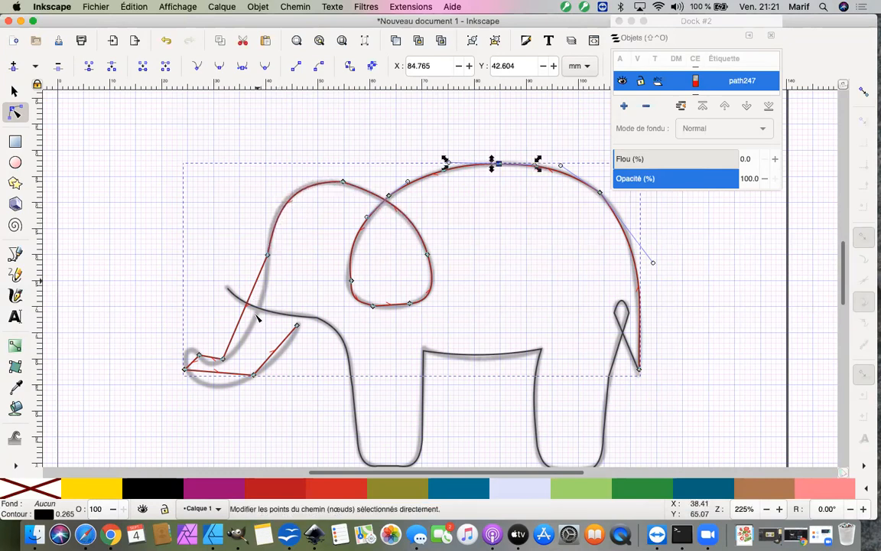
# - Bend the remaining straight trunk segments around the tip and along its underside into curves following the drawing
pyautogui.moveTo(243, 327); pyautogui.dragTo(260, 322)
pyautogui.moveTo(192, 361); pyautogui.dragTo(221, 385)
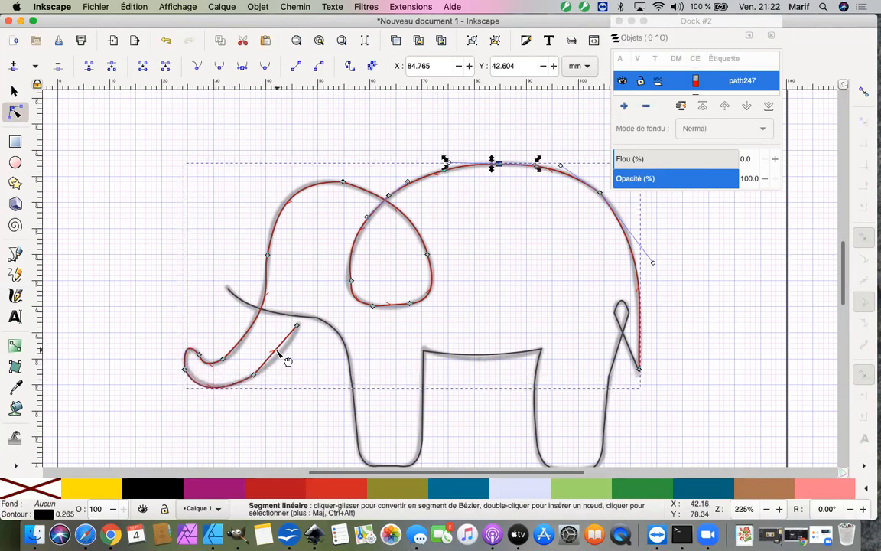
pyautogui.moveTo(287, 362); pyautogui.dragTo(295, 366)
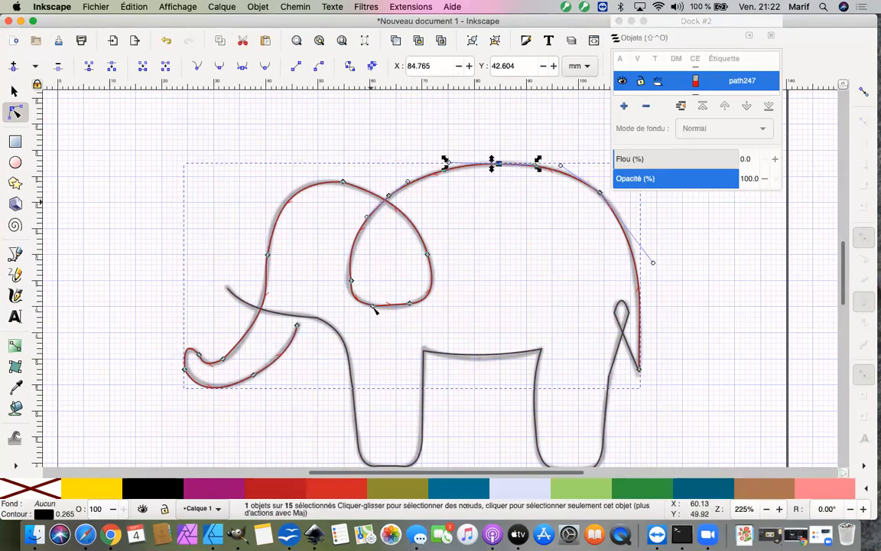
# - Select both elephant paths and join their overlapping end nodes at the tail into one continuous path
pyautogui.click(352, 388)
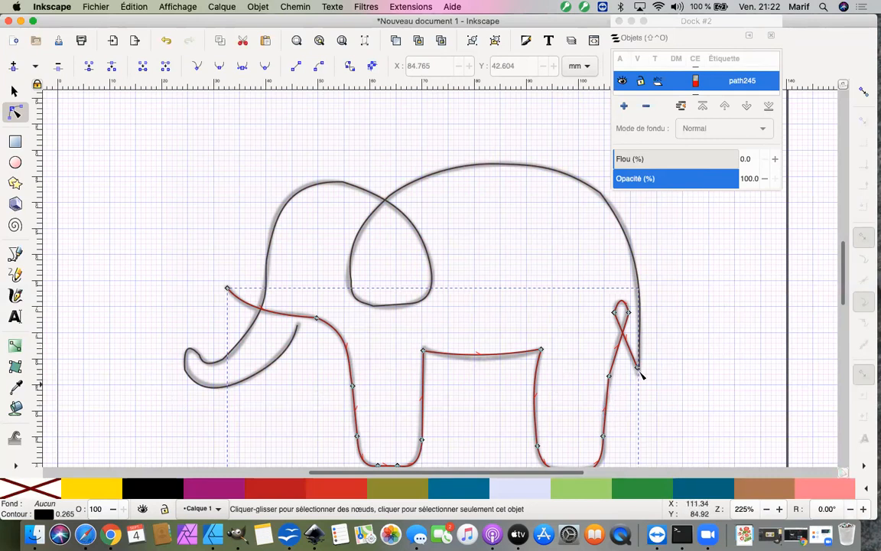
pyautogui.press('shift')
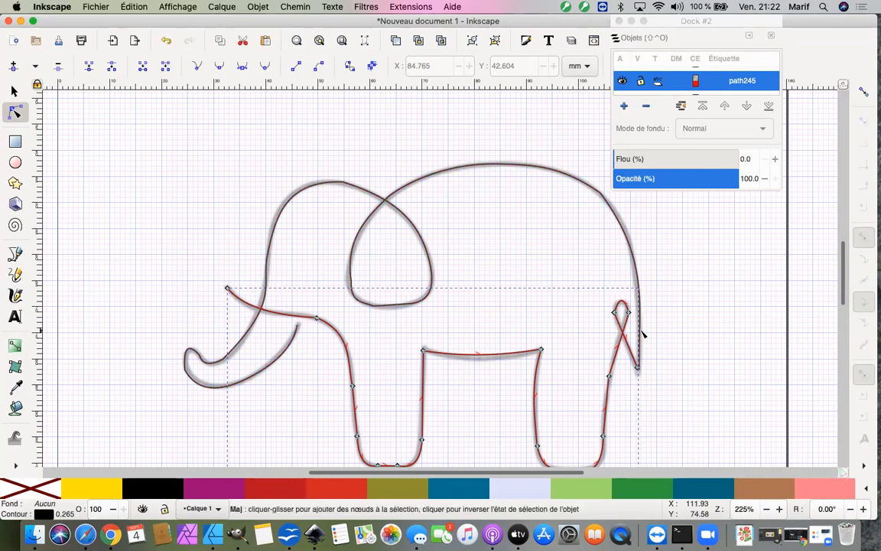
pyautogui.keyDown('shift'); pyautogui.click(643, 334); pyautogui.keyUp('shift')
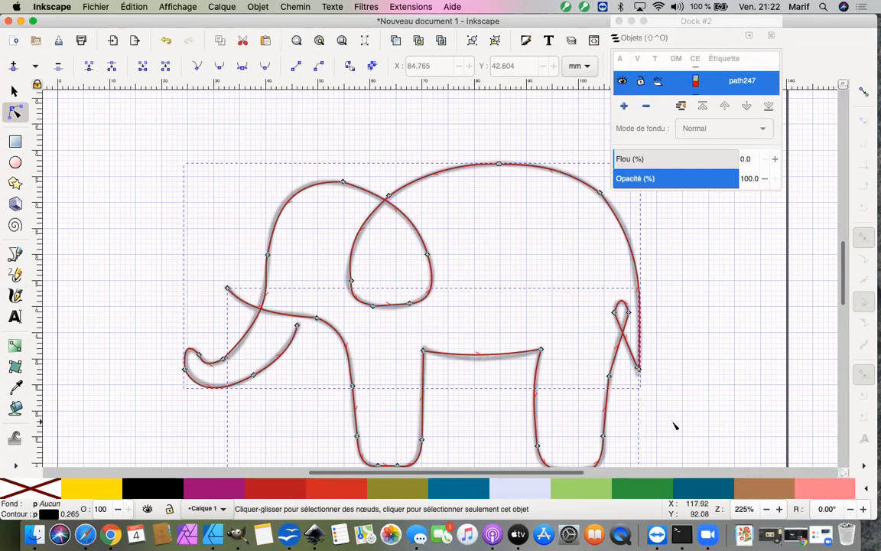
pyautogui.scroll(-2, 675, 426)
pyautogui.hscroll(2, 675, 425)
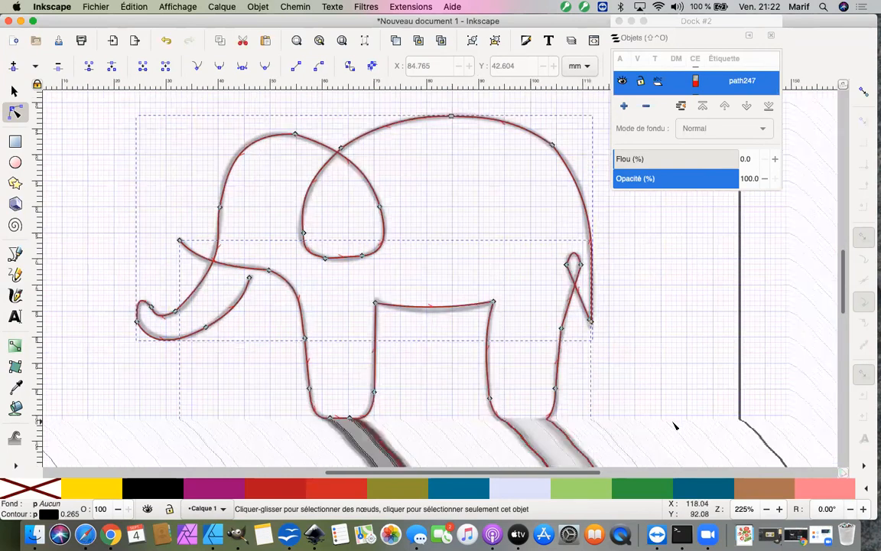
pyautogui.scroll(3, 615, 354)
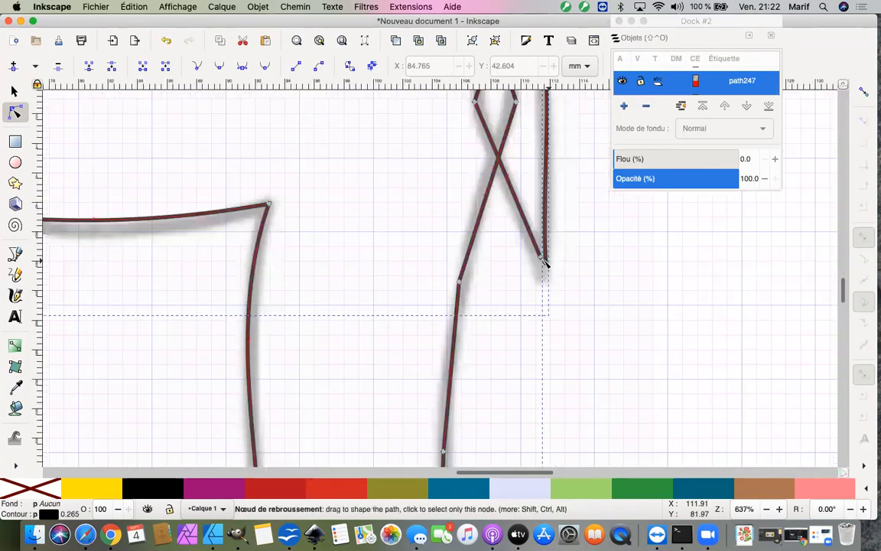
pyautogui.moveTo(561, 240); pyautogui.dragTo(527, 283)
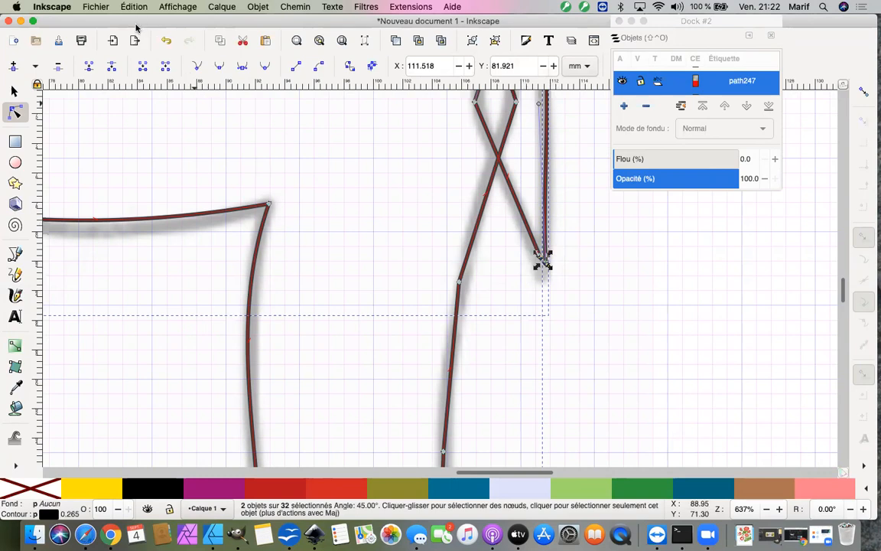
pyautogui.click(89, 69)
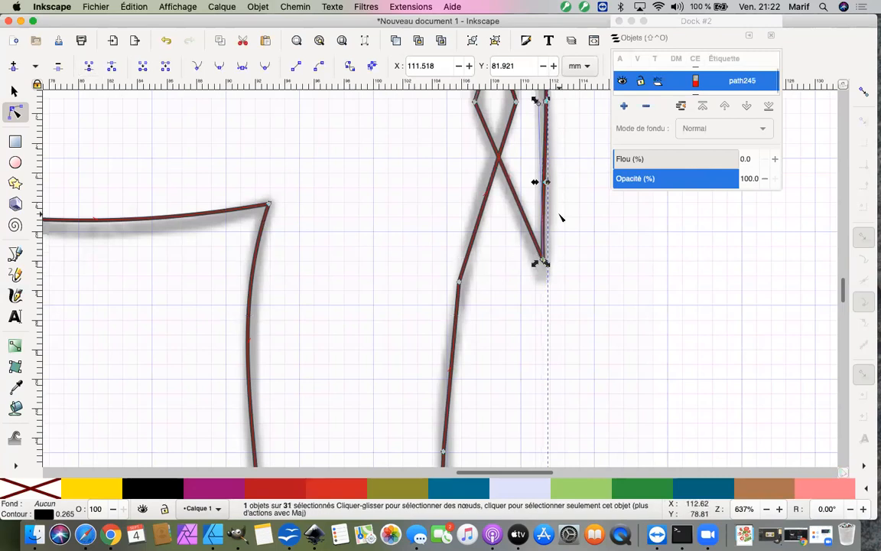
# - Reopen the list of objects, reduce its window to a small size and place it beside the elephant
pyautogui.click(759, 187)
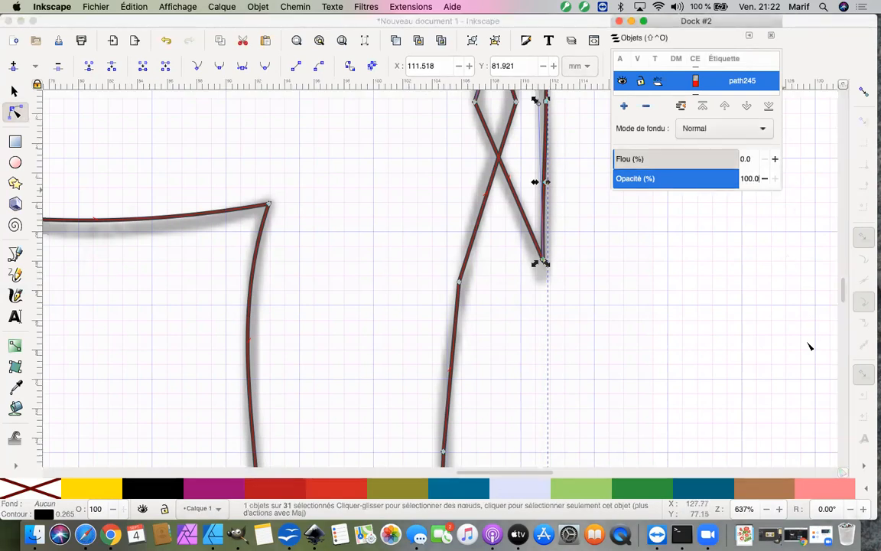
pyautogui.click(644, 23)
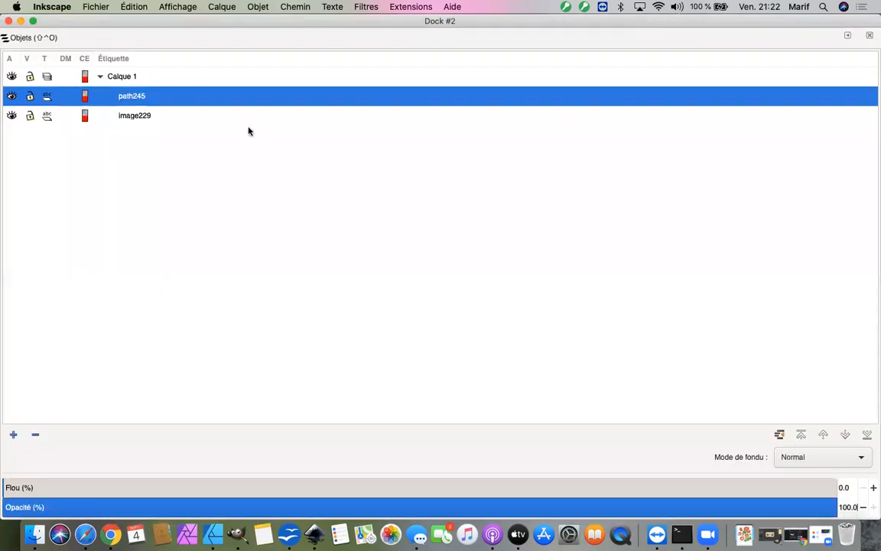
pyautogui.click(20, 21)
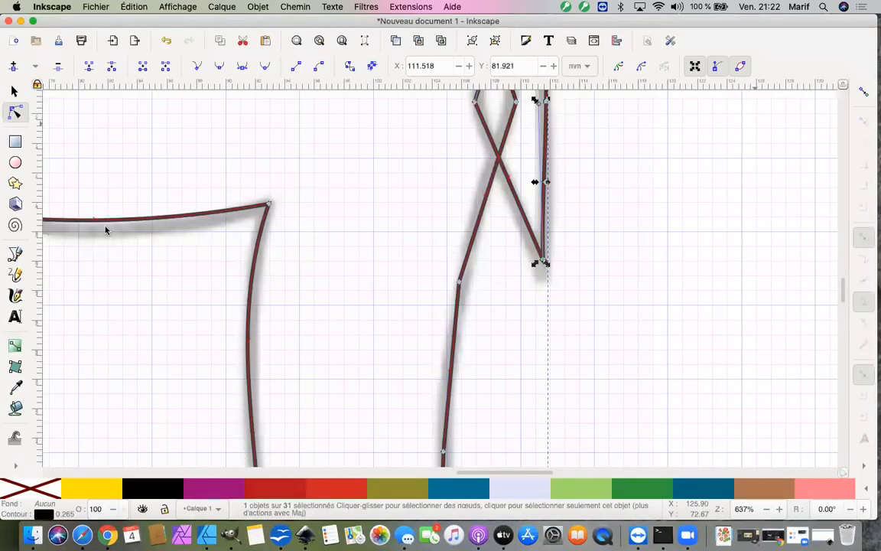
pyautogui.click(254, 7)
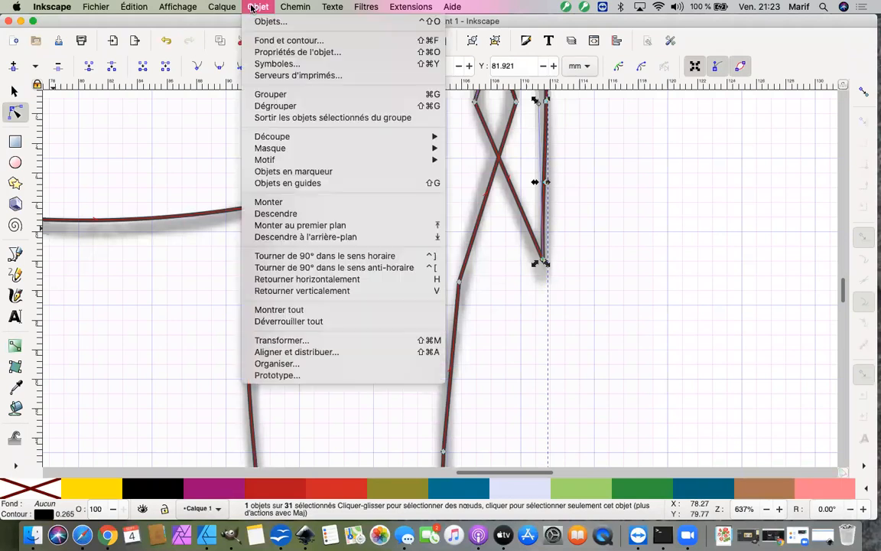
pyautogui.click(256, 25)
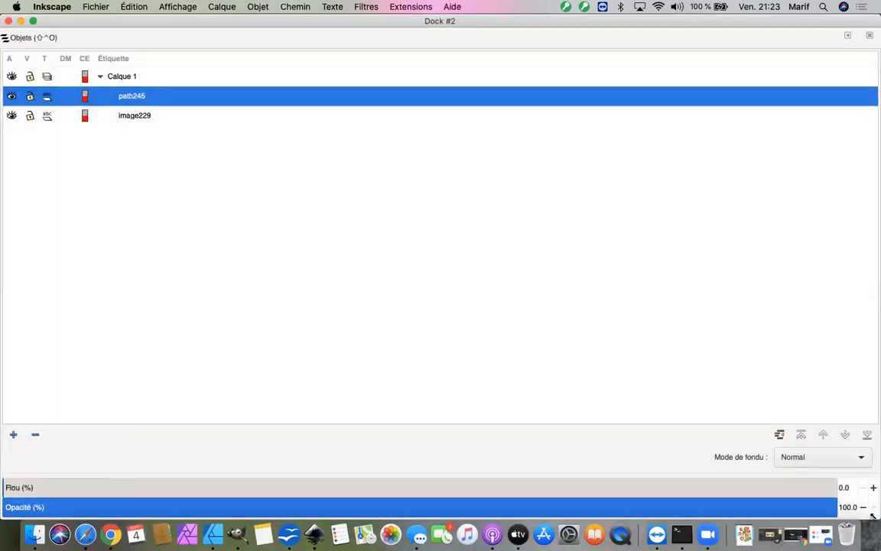
pyautogui.moveTo(801, 501); pyautogui.dragTo(755, 467)
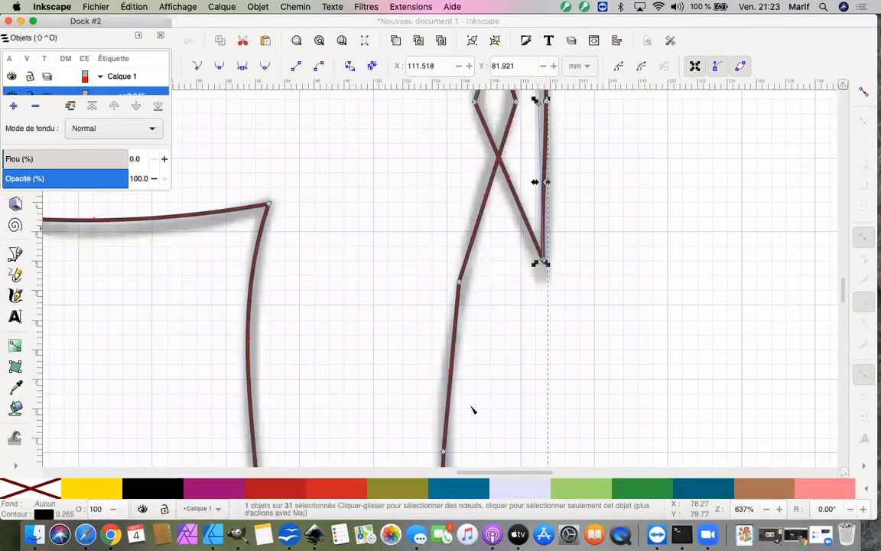
pyautogui.moveTo(62, 24); pyautogui.dragTo(691, 115)
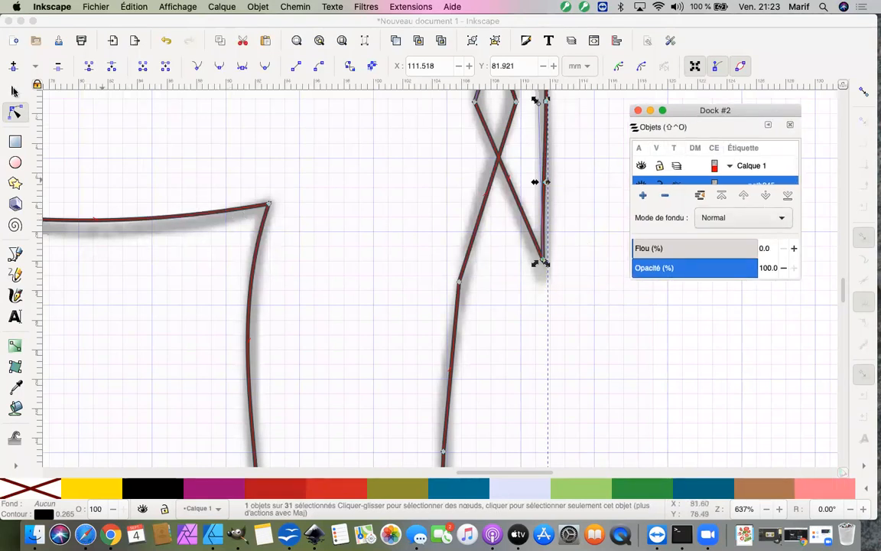
pyautogui.click(13, 90)
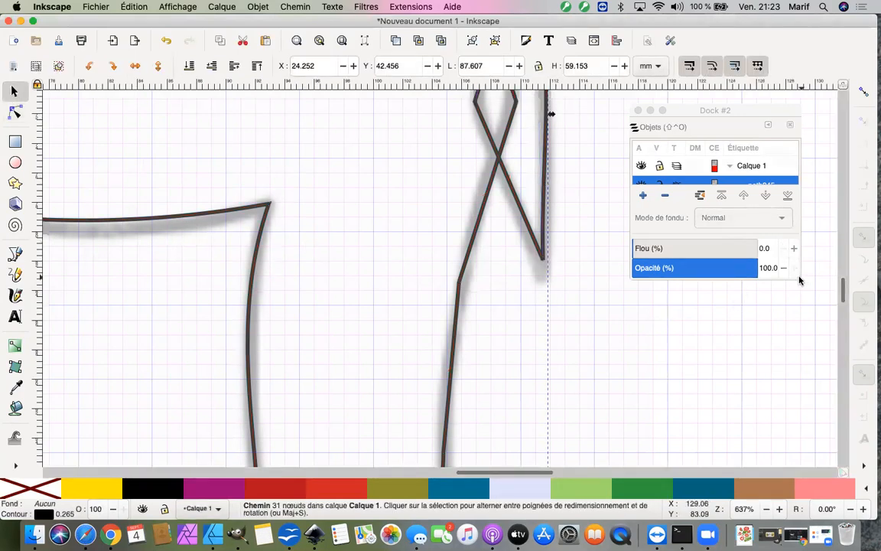
pyautogui.click(712, 110)
pyautogui.moveTo(713, 110); pyautogui.dragTo(711, 102)
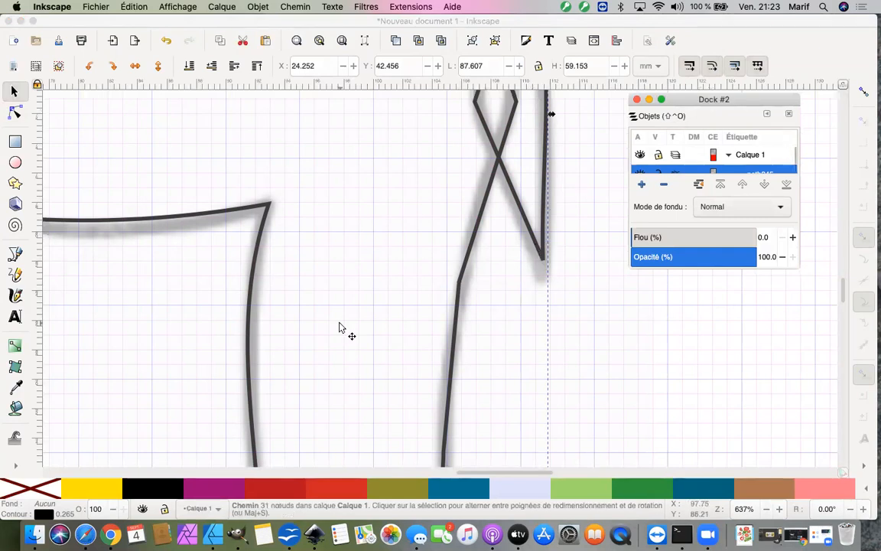
# - Examine the whole elephant outline and its nodes to check that it is a single path
pyautogui.press('-')
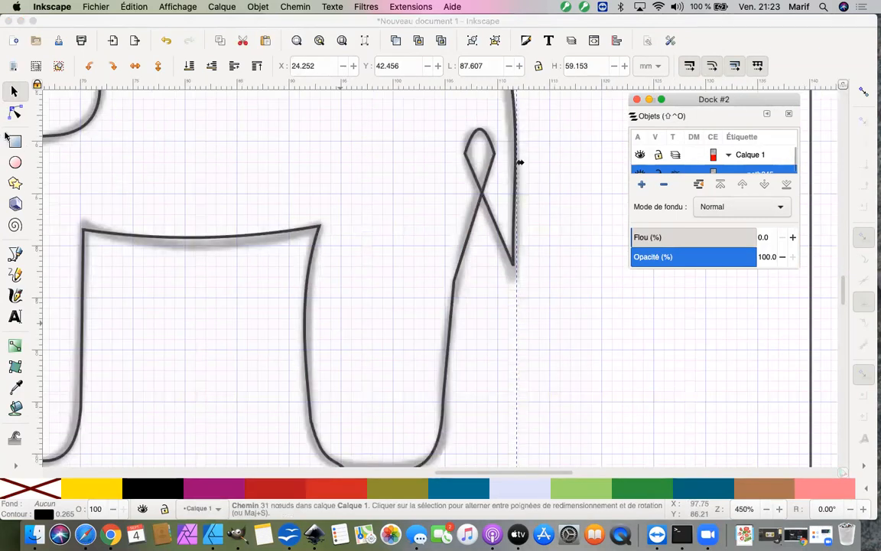
pyautogui.press('-')
pyautogui.press('-')
pyautogui.press('-')
pyautogui.press('-')
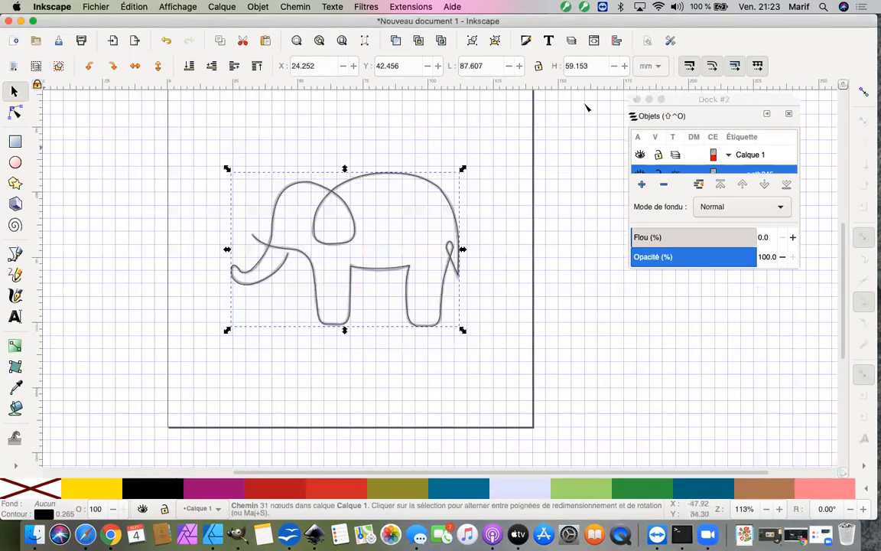
pyautogui.press('n')
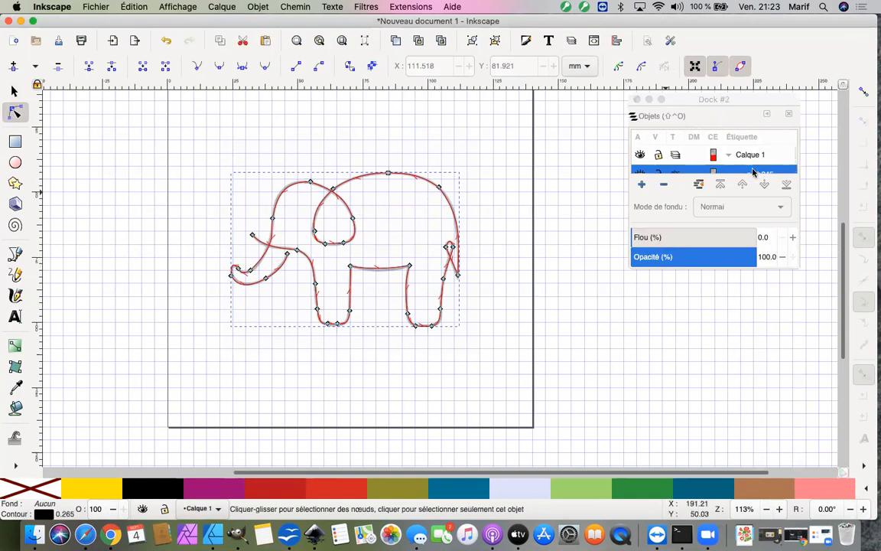
pyautogui.click(507, 305)
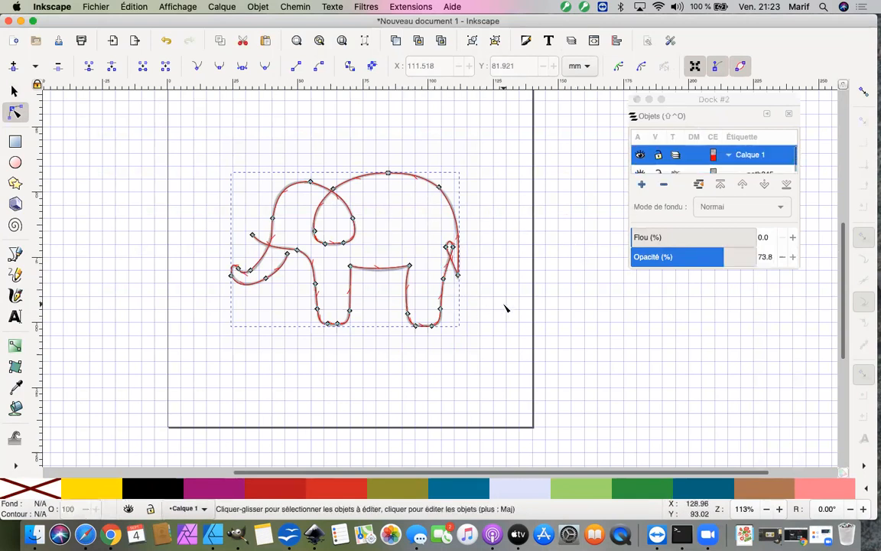
pyautogui.click(406, 178)
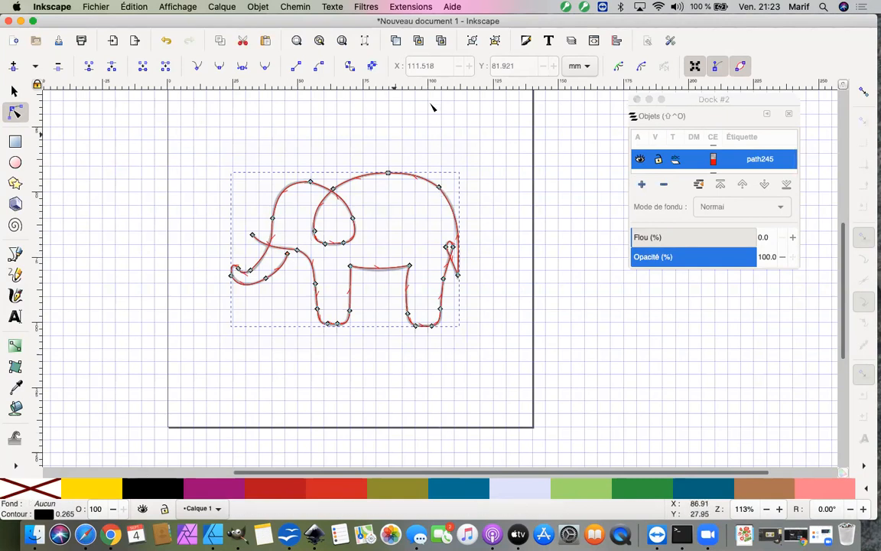
pyautogui.click(100, 232)
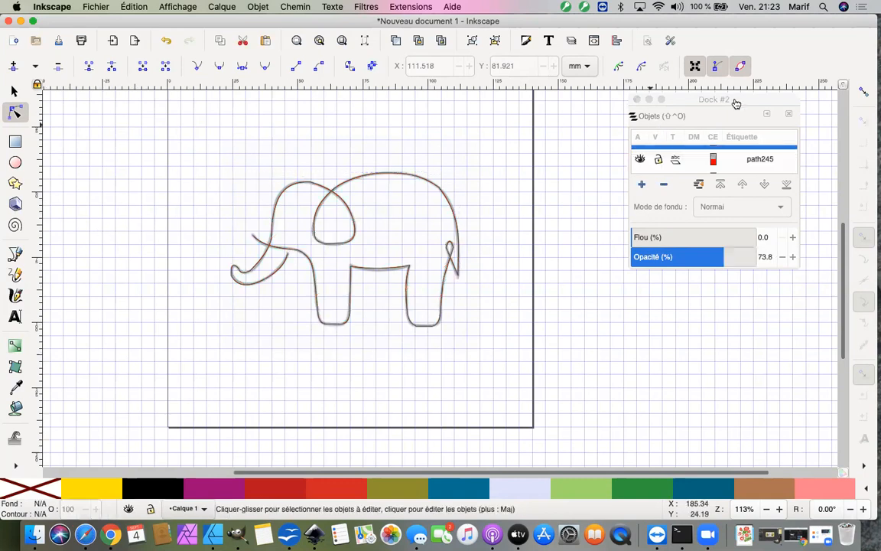
# - Delete the faded reference image image229 beneath the traced path
pyautogui.scroll(-1, 691, 167)
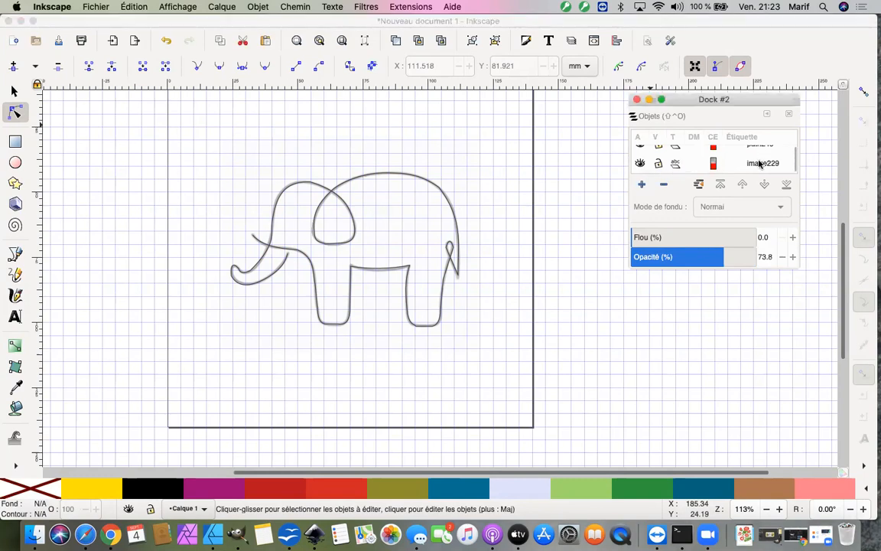
pyautogui.click(757, 163)
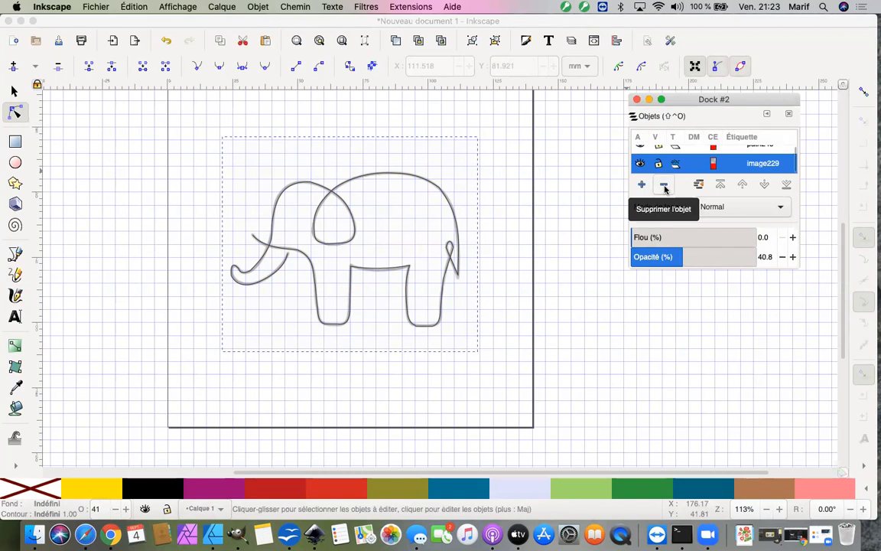
pyautogui.click(665, 185)
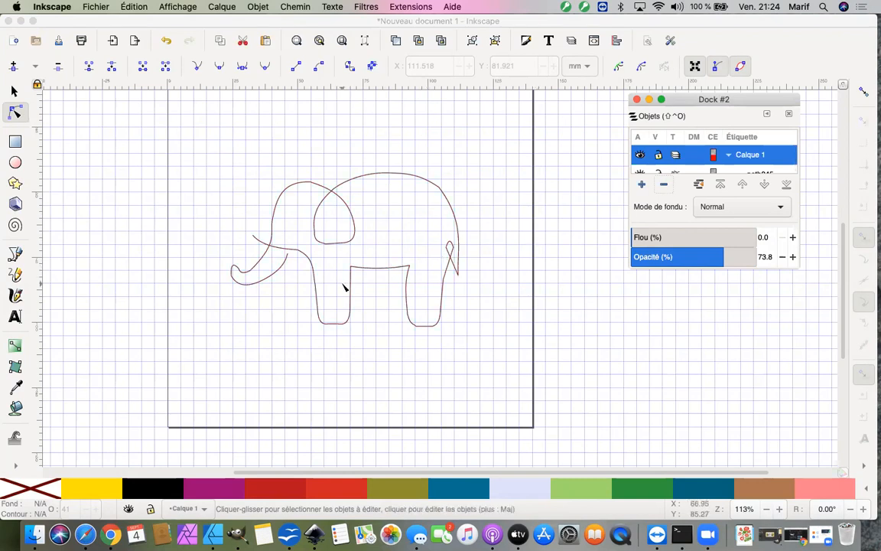
# - Select the elephant path and make the node at the ear's lower front corner smooth
pyautogui.press('+')
pyautogui.press('+')
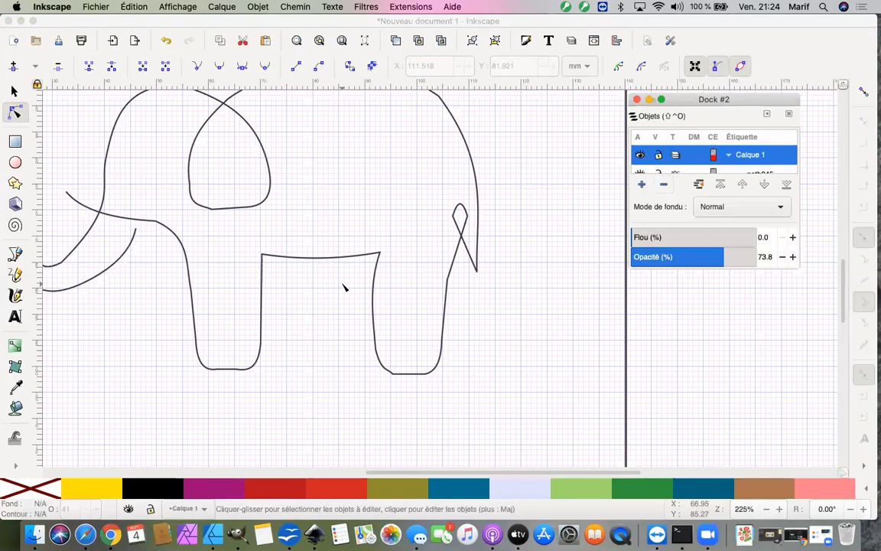
pyautogui.press('+')
pyautogui.click(120, 184)
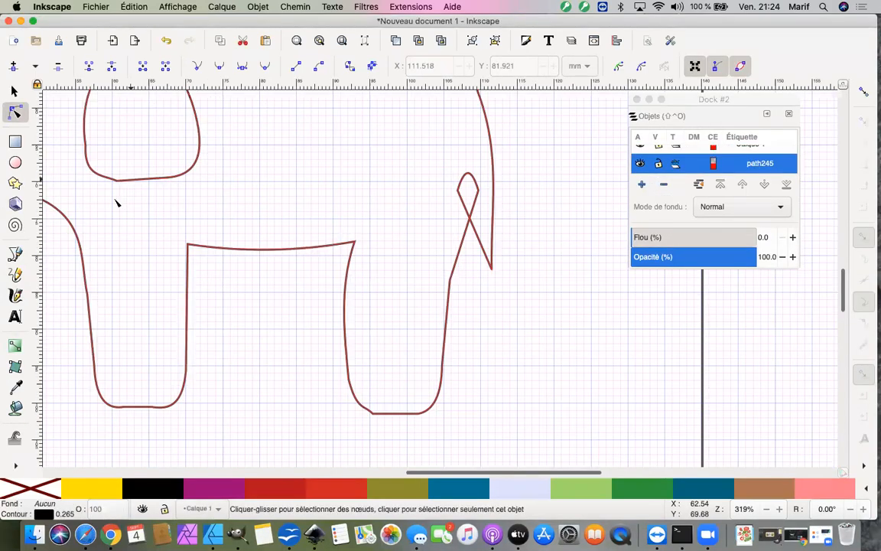
pyautogui.click(120, 182)
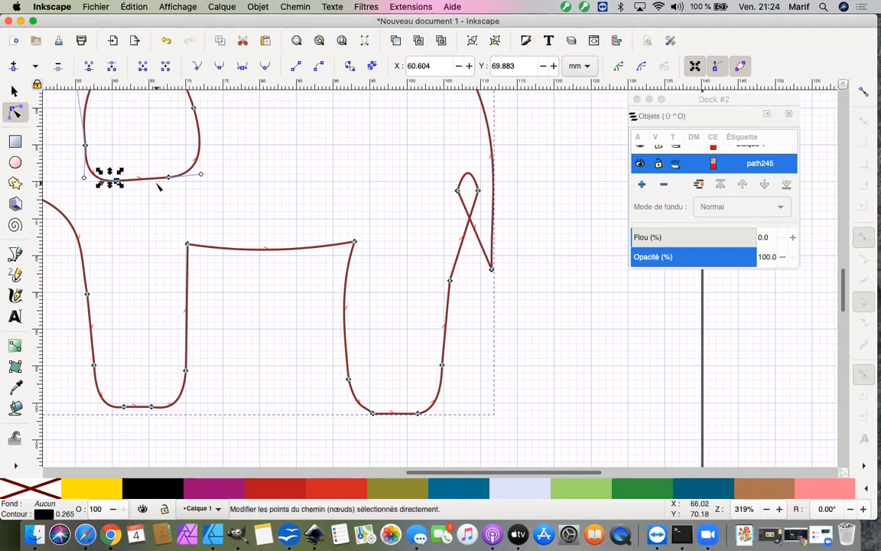
# - Make the node on the ear's front side smooth and shorten its upper handle to refine the curve
pyautogui.click(85, 145)
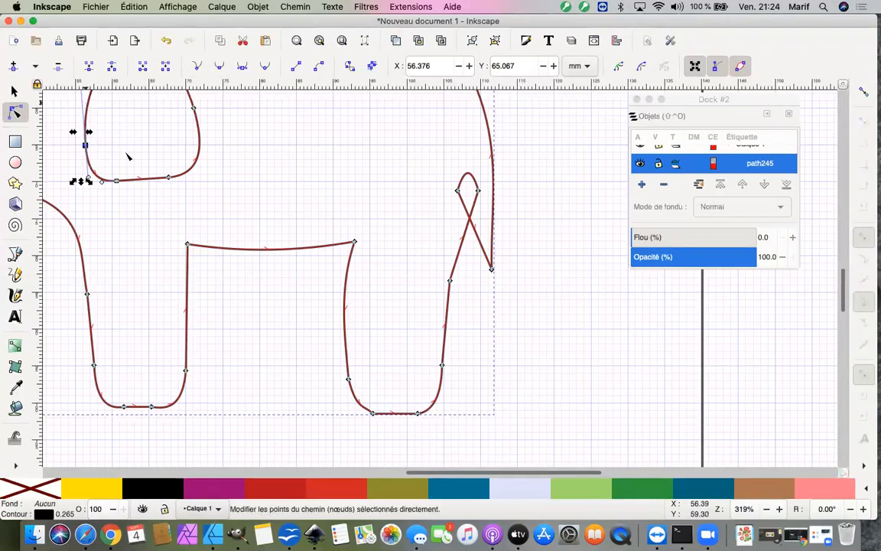
pyautogui.scroll(1, 189, 207)
pyautogui.hscroll(-1, 189, 206)
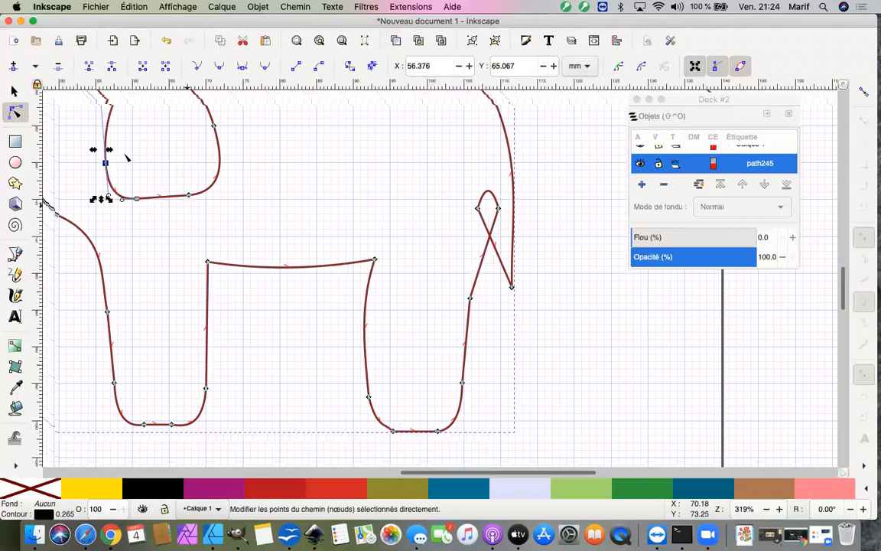
pyautogui.scroll(2, 134, 139)
pyautogui.hscroll(-2, 134, 140)
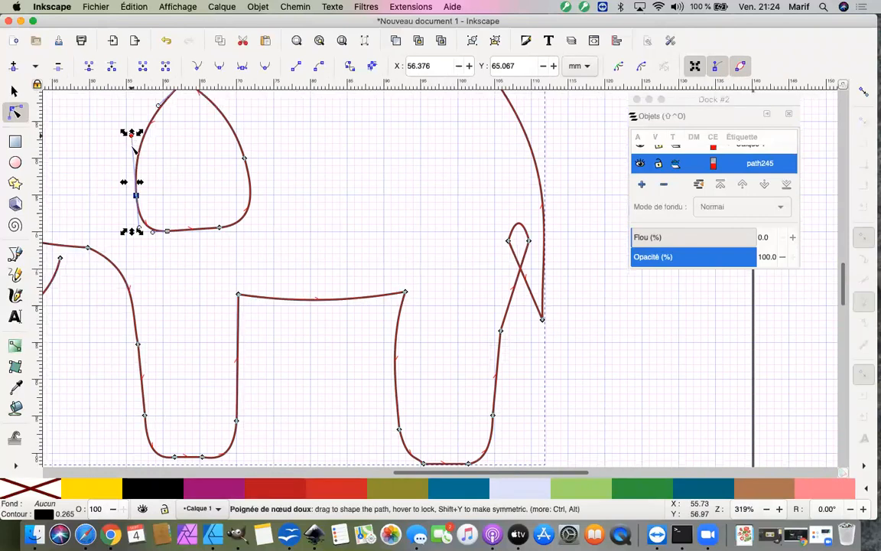
pyautogui.moveTo(131, 133); pyautogui.dragTo(132, 150)
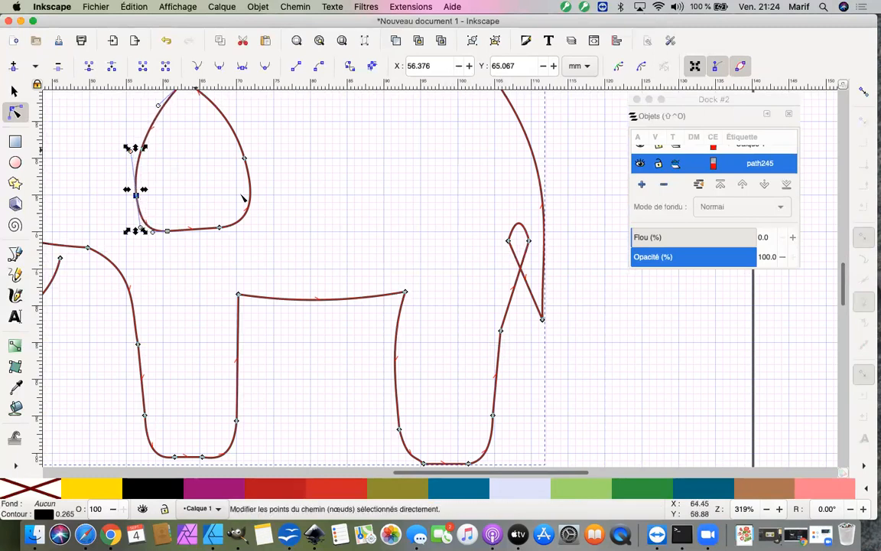
# - Make the node at the rear of the elephant's back smooth and adjust its handles to round the outline
pyautogui.click(221, 230)
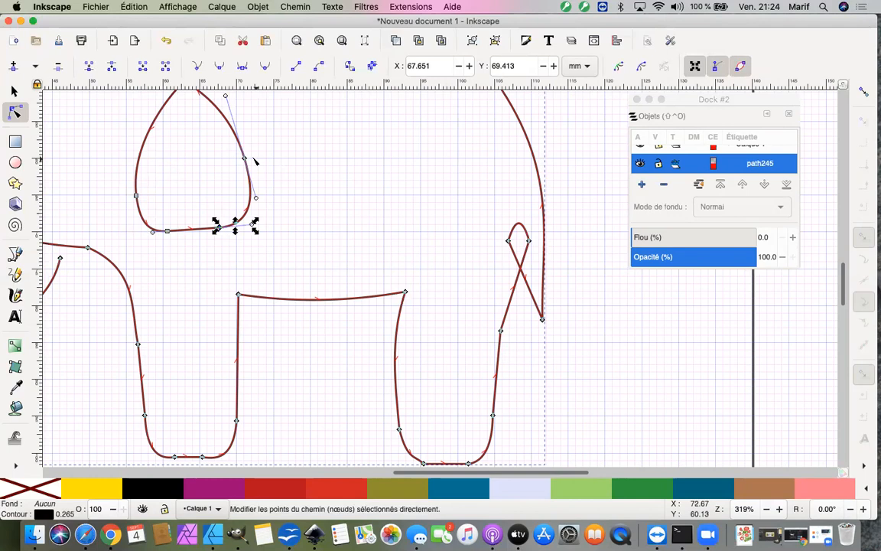
pyautogui.scroll(4, 291, 183)
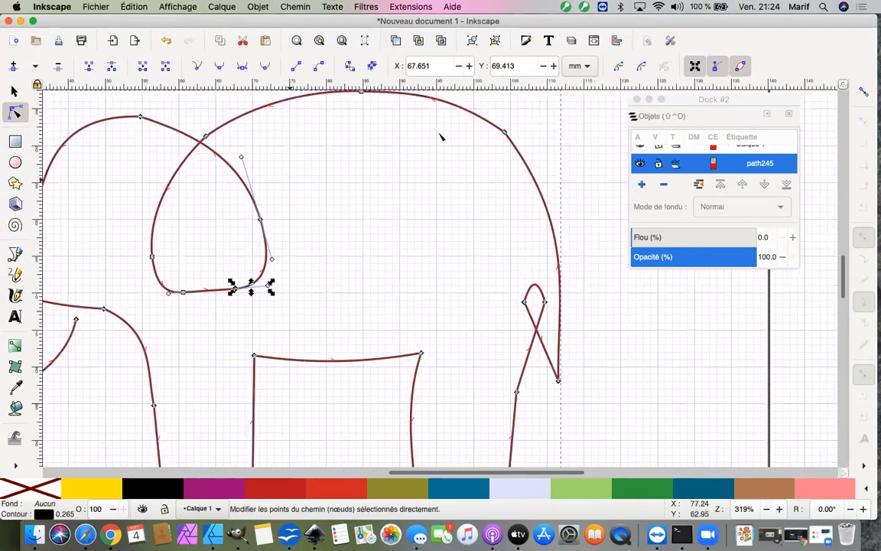
pyautogui.click(505, 131)
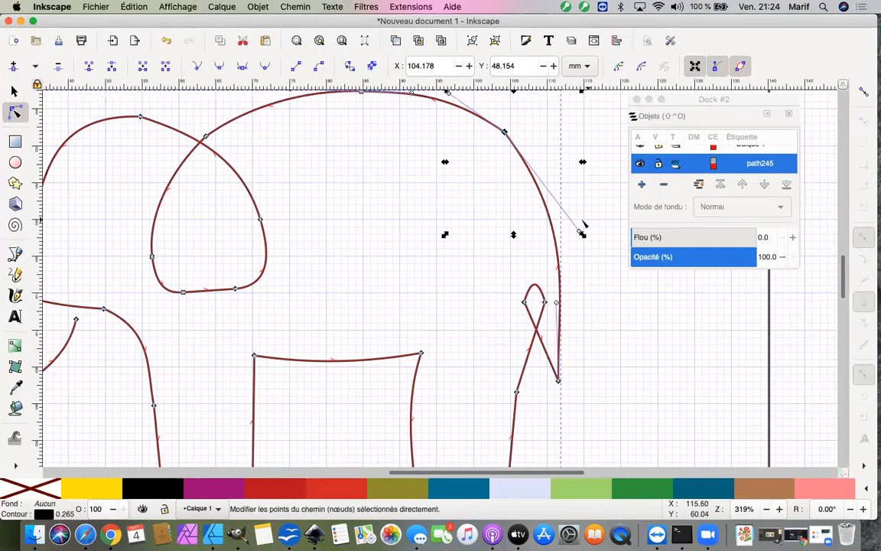
pyautogui.click(221, 67)
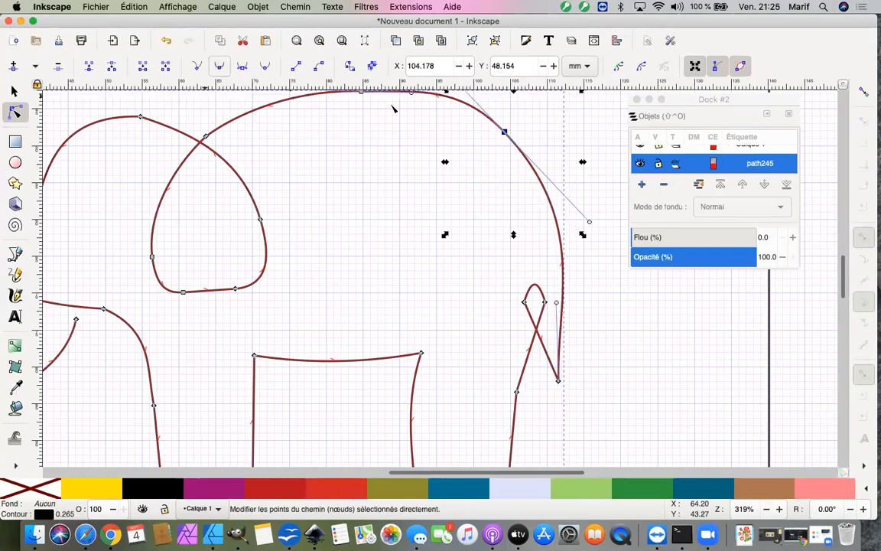
pyautogui.scroll(3, 427, 131)
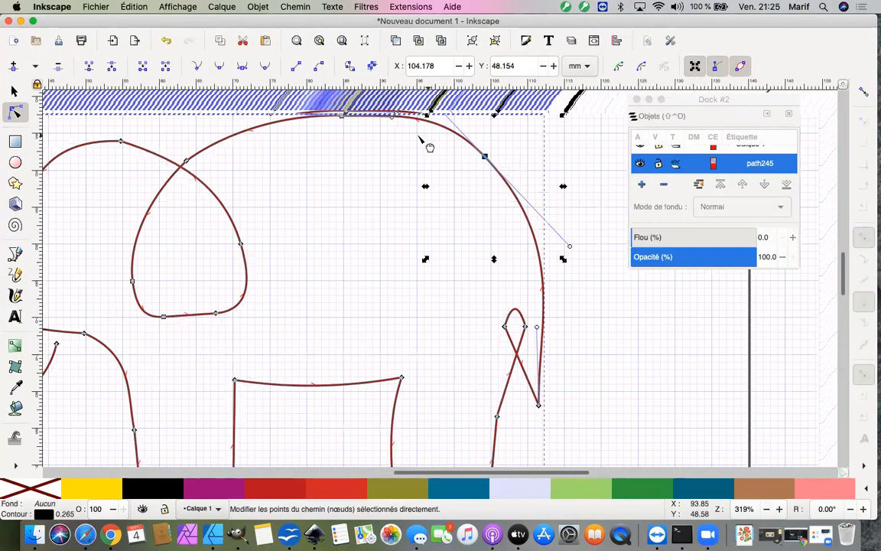
pyautogui.hscroll(2, 426, 145)
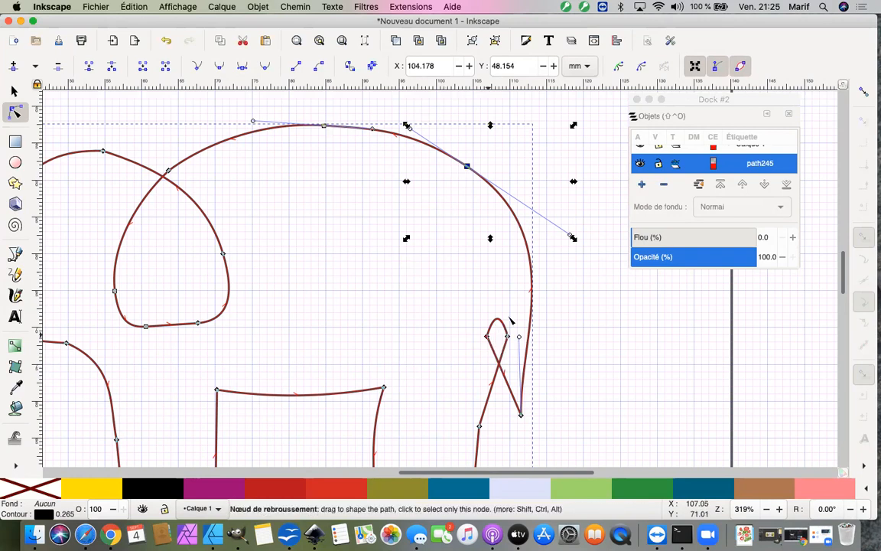
# - Make the node at the top of the hind leg and both nodes of the tail loop smooth
pyautogui.press('Escape')
pyautogui.click(479, 427)
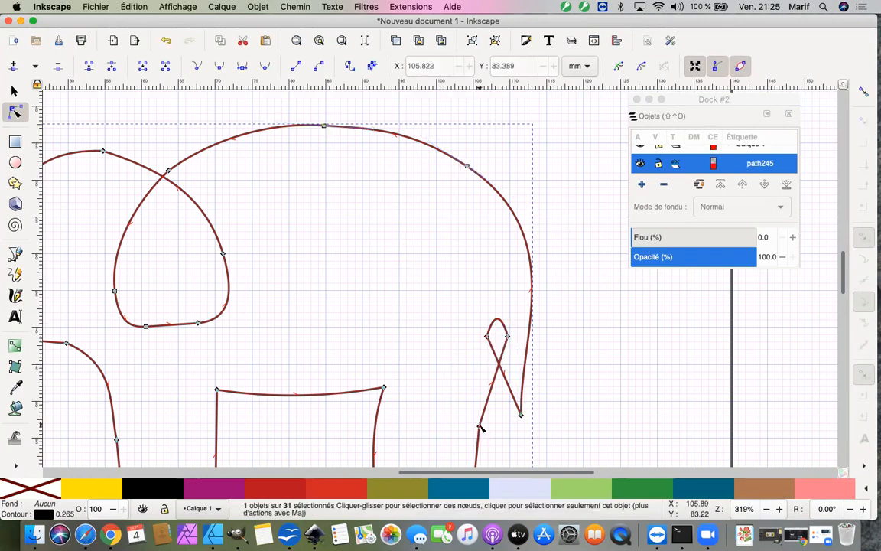
pyautogui.click(221, 66)
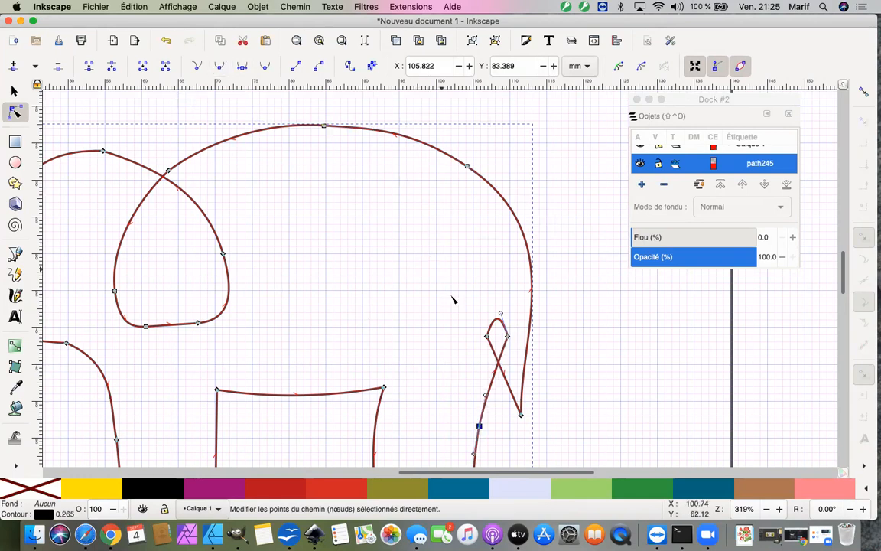
pyautogui.click(488, 338)
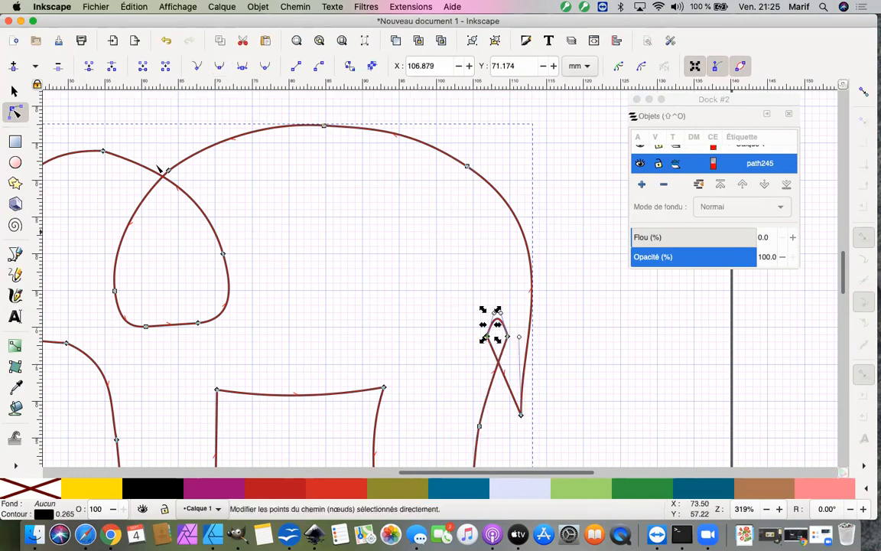
pyautogui.click(220, 68)
pyautogui.click(508, 336)
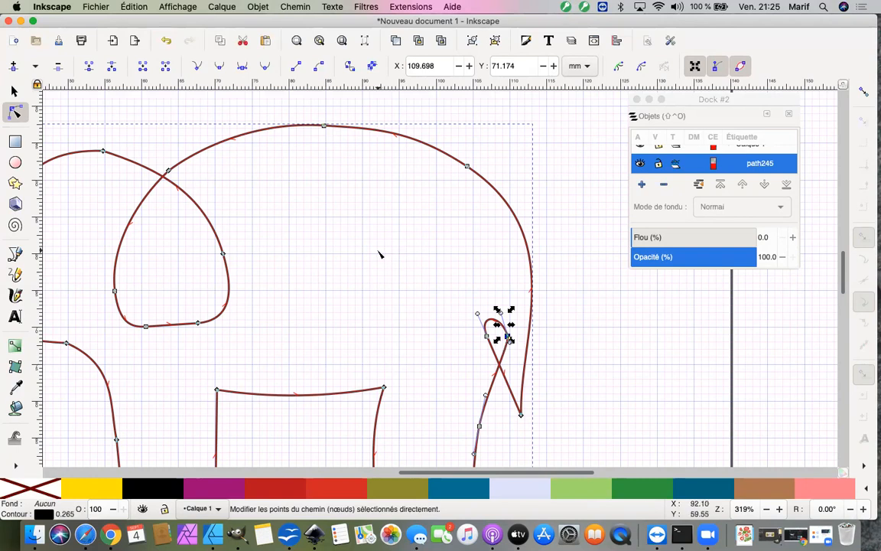
# - Examine the elephant outline and its remaining nodes, ending with the whole page in view and no node selected
pyautogui.hscroll(-2, 379, 254)
pyautogui.scroll(1, 379, 254)
pyautogui.hscroll(-5, 380, 254)
pyautogui.scroll(-4, 379, 254)
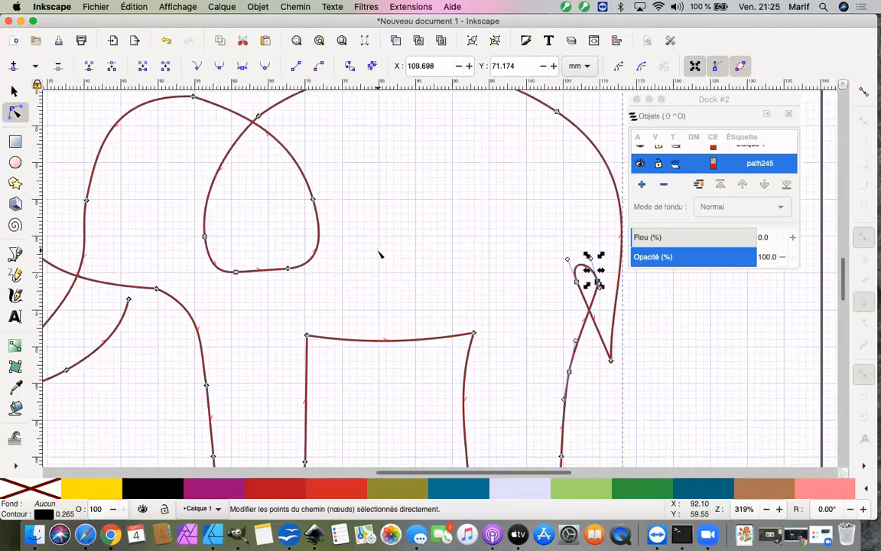
pyautogui.hscroll(-3, 379, 254)
pyautogui.scroll(-2, 379, 254)
pyautogui.scroll(-1, 380, 254)
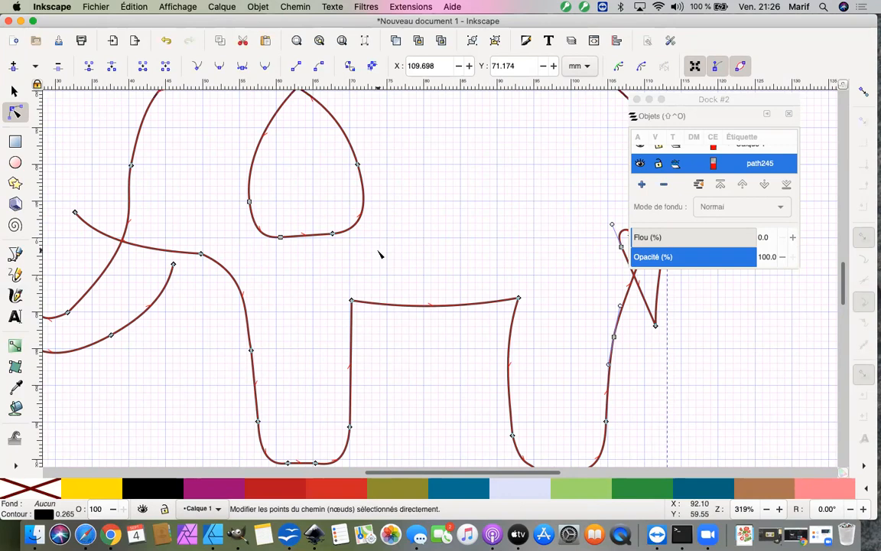
pyautogui.scroll(2, 167, 309)
pyautogui.hscroll(-1, 168, 309)
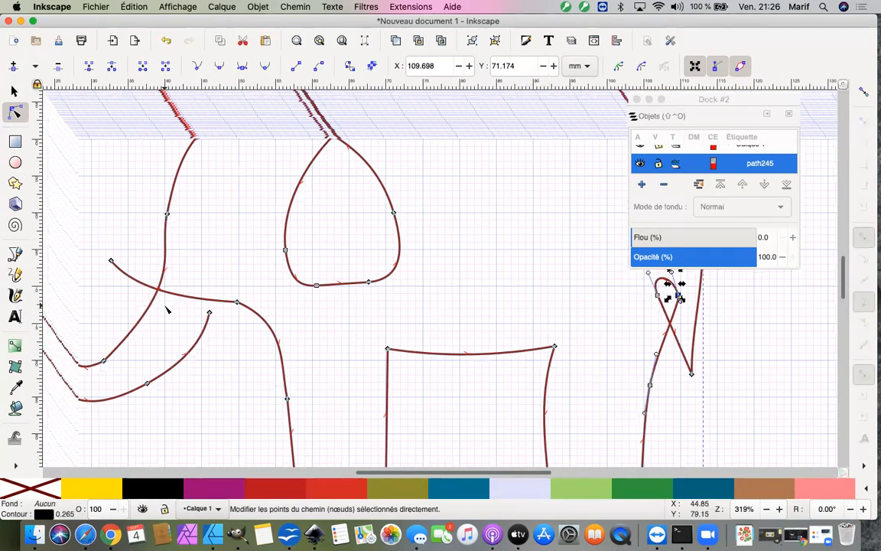
pyautogui.press('5')
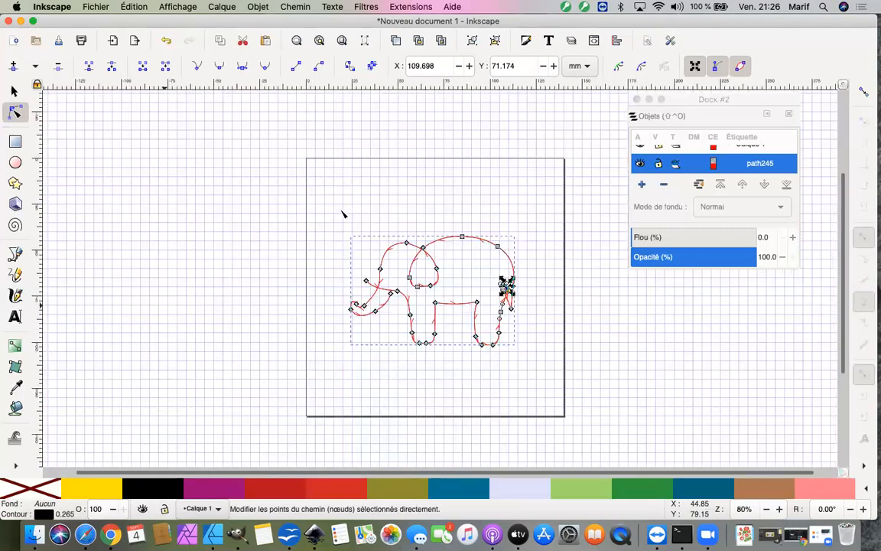
pyautogui.press('Escape')
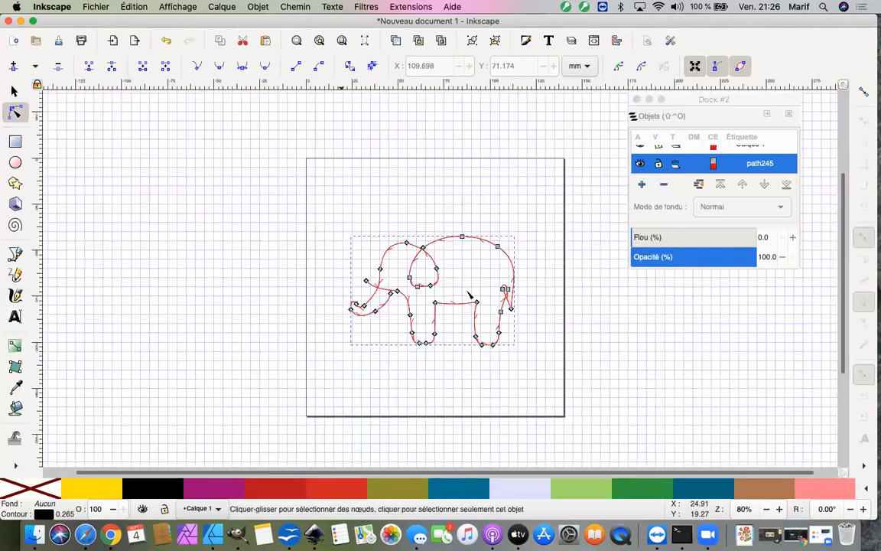
# - Draw a looping freehand line outside the page beside the elephant with the Pencil tool in Bézier mode, smoothing 4.00
pyautogui.click(14, 256)
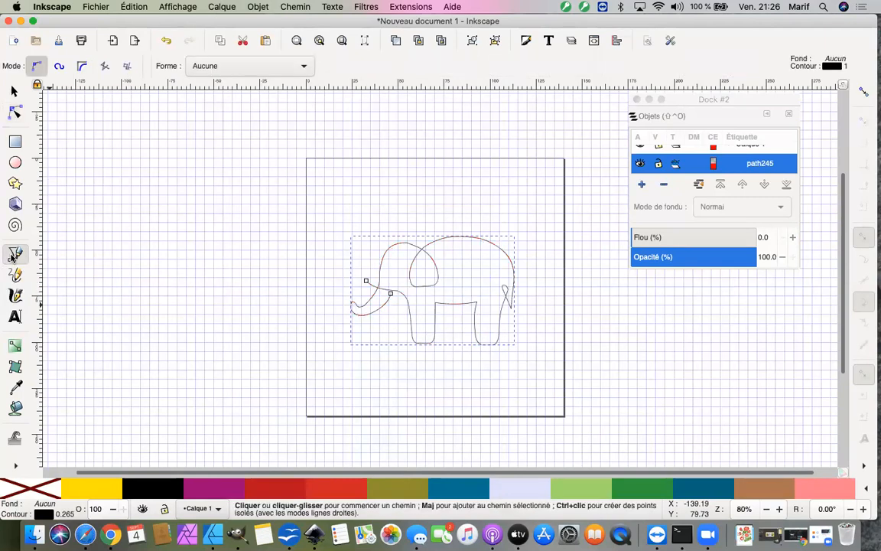
pyautogui.click(15, 273)
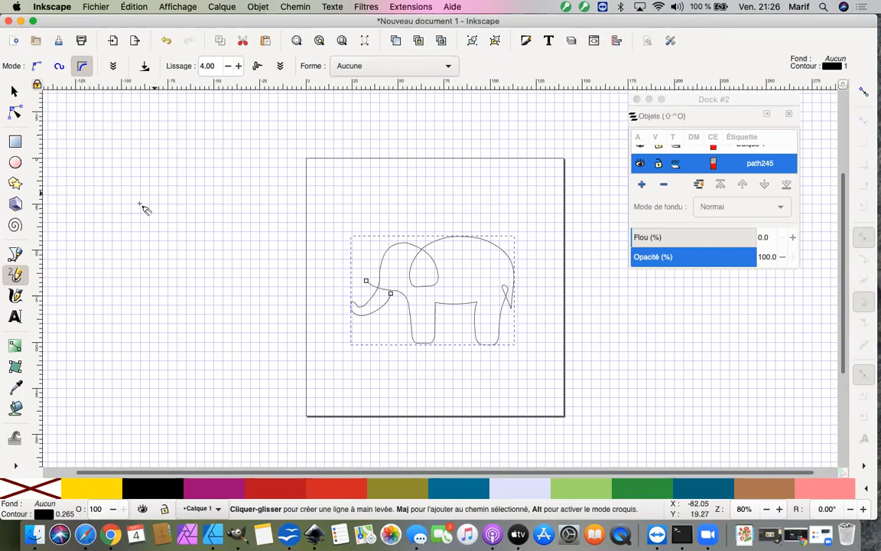
pyautogui.click(36, 66)
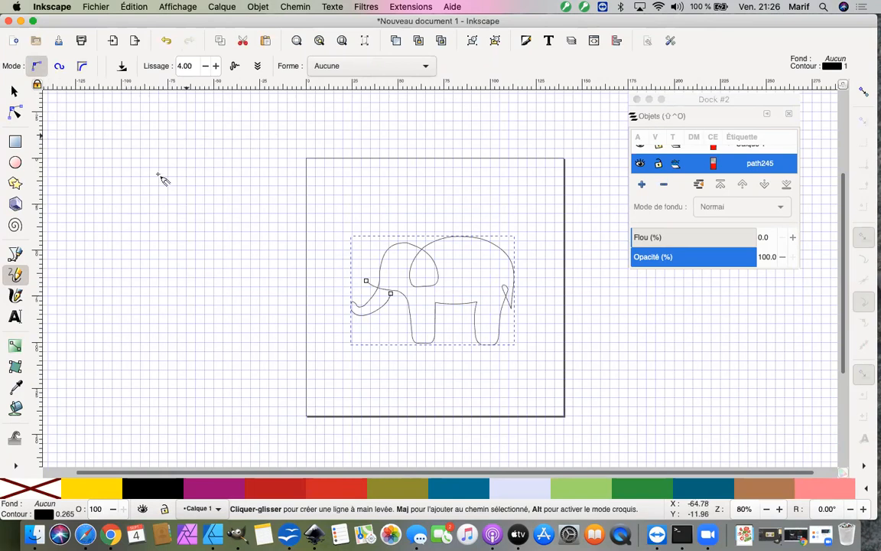
pyautogui.moveTo(151, 169)
pyautogui.mouseDown()
pyautogui.moveTo(140, 197)
pyautogui.moveTo(166, 189)
pyautogui.moveTo(152, 203)
pyautogui.moveTo(160, 210)
pyautogui.moveTo(182, 207)
pyautogui.moveTo(184, 191)
pyautogui.moveTo(178, 209)
pyautogui.moveTo(193, 214)
pyautogui.moveTo(196, 200)
pyautogui.moveTo(215, 191)
pyautogui.moveTo(231, 206)
pyautogui.moveTo(209, 238)
pyautogui.moveTo(206, 220)
pyautogui.moveTo(215, 252)
pyautogui.moveTo(247, 264)
pyautogui.moveTo(254, 258)
pyautogui.moveTo(247, 251)
pyautogui.moveTo(234, 260)
pyautogui.moveTo(208, 286)
pyautogui.mouseUp()
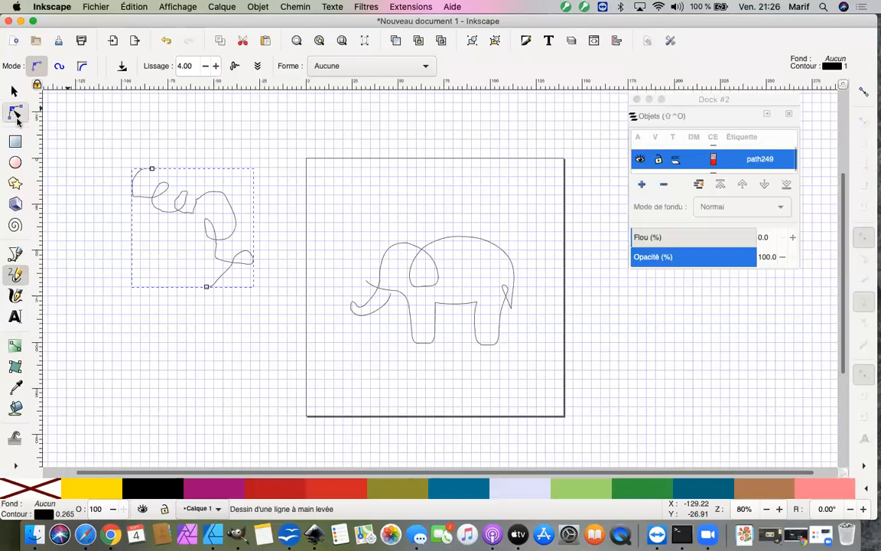
# - Display the nodes of the freehand path to inspect how densely they are placed
pyautogui.click(17, 120)
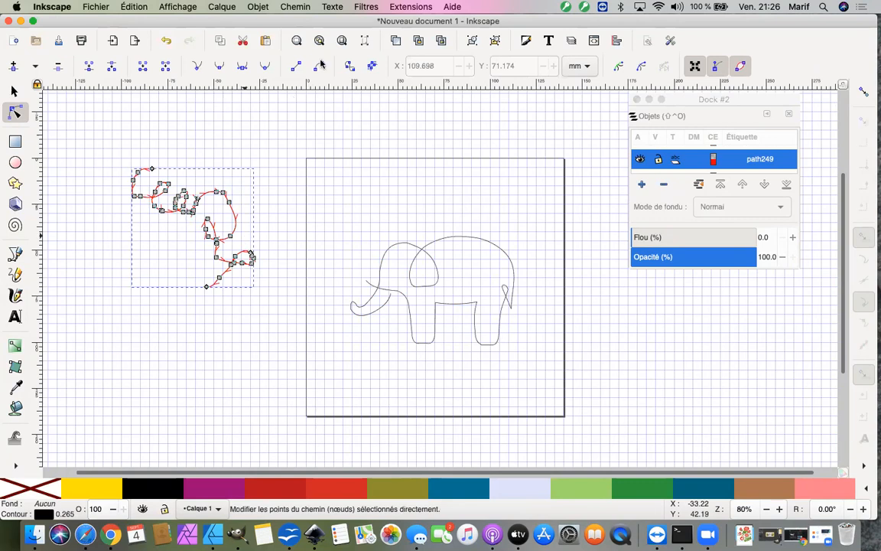
pyautogui.click(297, 8)
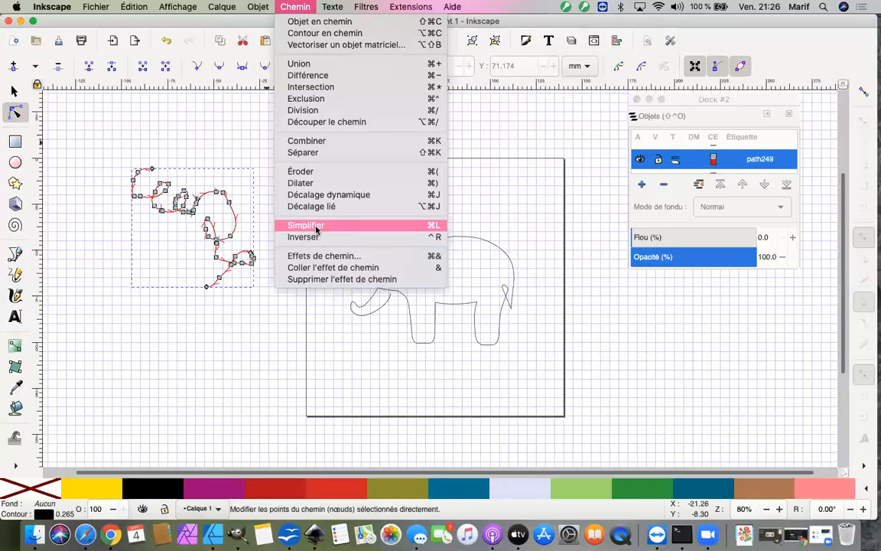
pyautogui.click(184, 296)
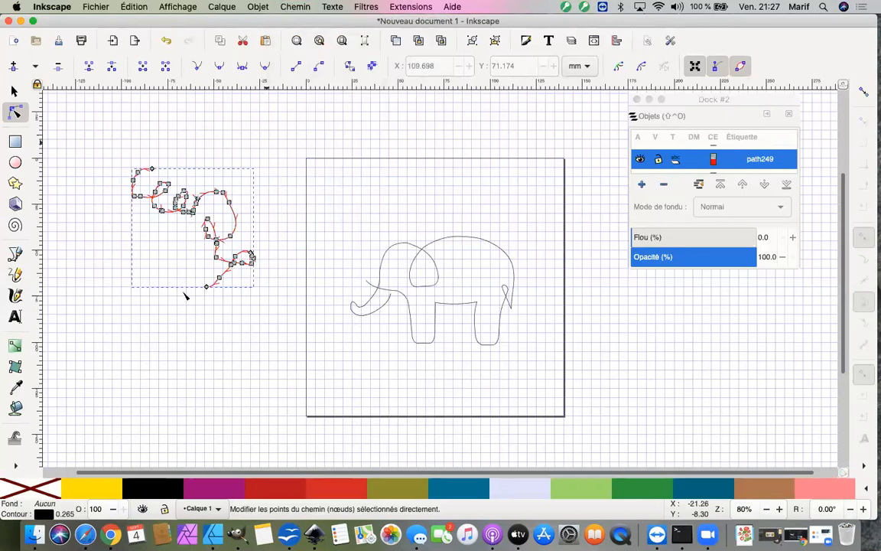
# - Try to pull a segment of the freehand path's lower loop outward, and undo the change
pyautogui.press('+')
pyautogui.press('+')
pyautogui.press('+')
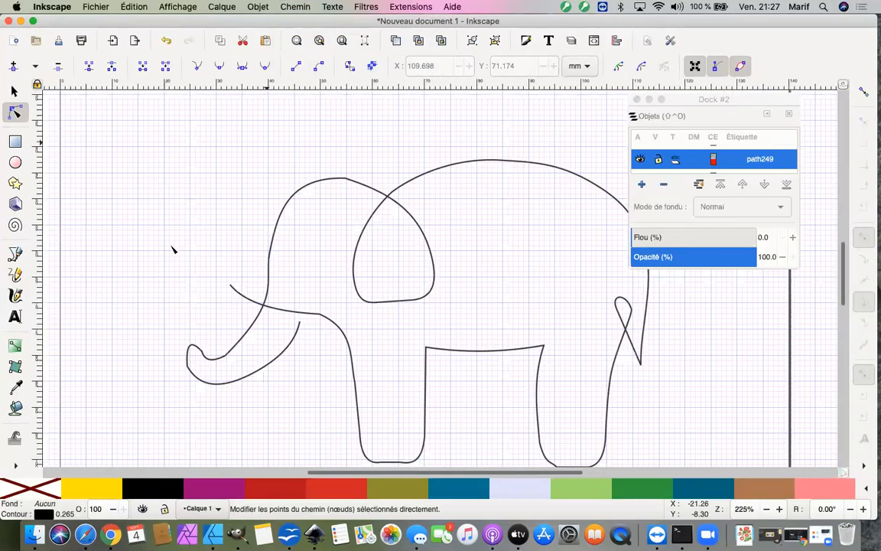
pyautogui.hscroll(-5, 149, 254)
pyautogui.scroll(2, 149, 253)
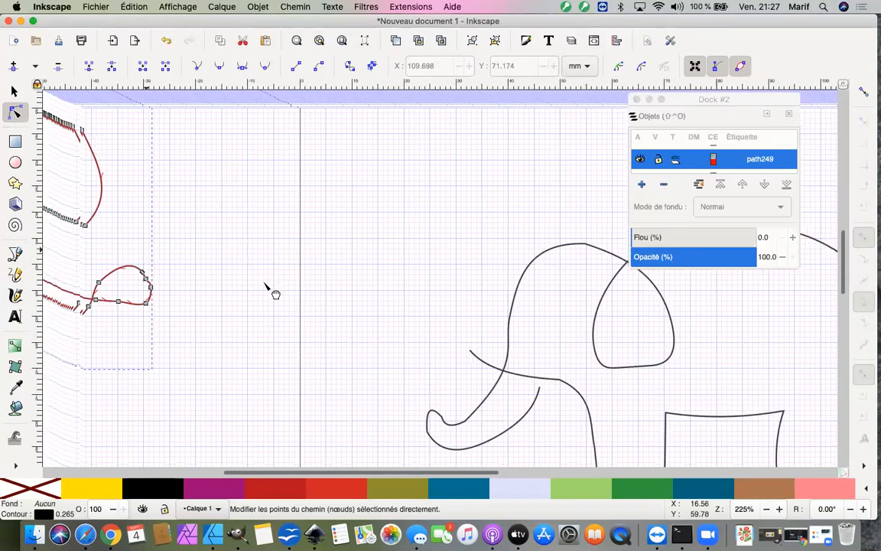
pyautogui.hscroll(-3, 274, 285)
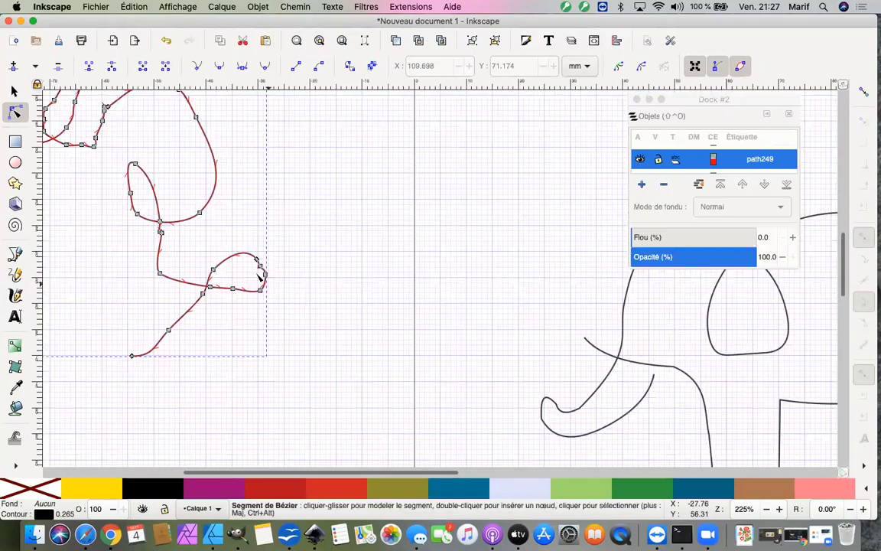
pyautogui.moveTo(249, 271); pyautogui.dragTo(300, 299)
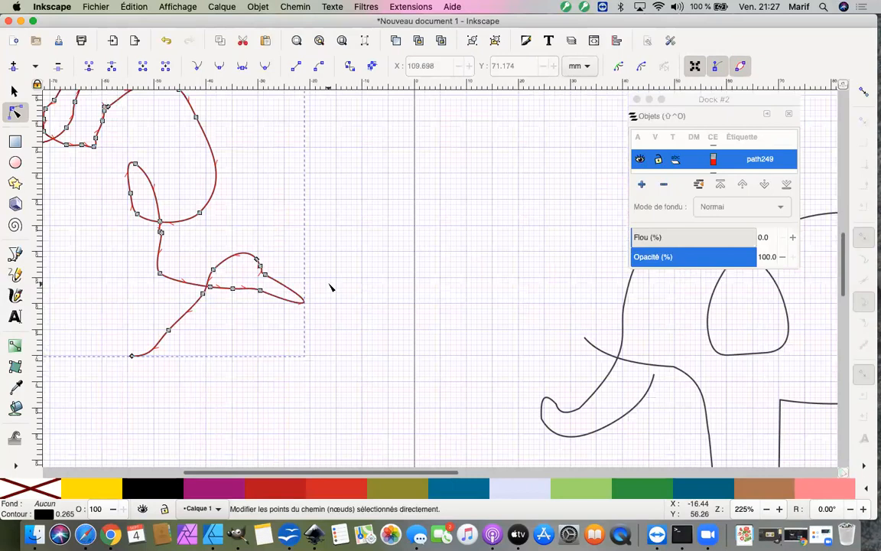
pyautogui.hotkey('ctrl', 'z')
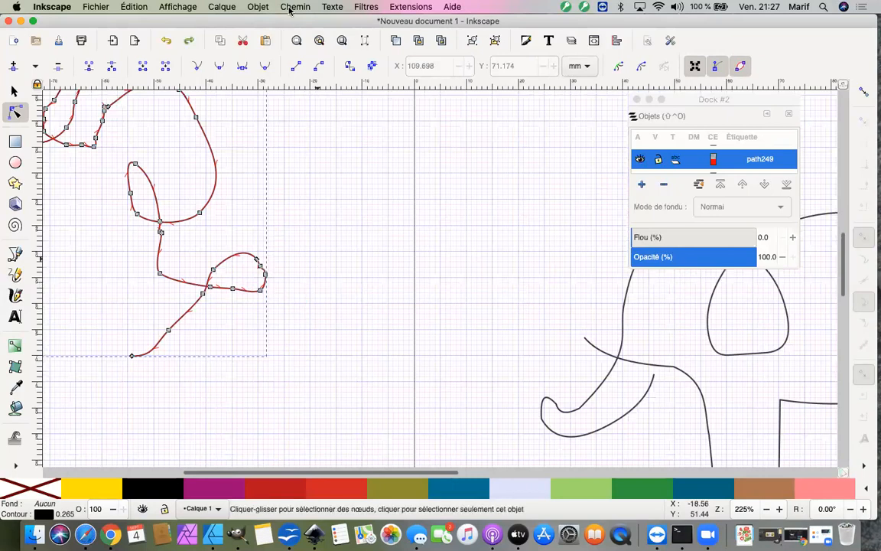
# - Simplify the freehand path and slightly reshape the outer curve of its lower loop
pyautogui.click(292, 8)
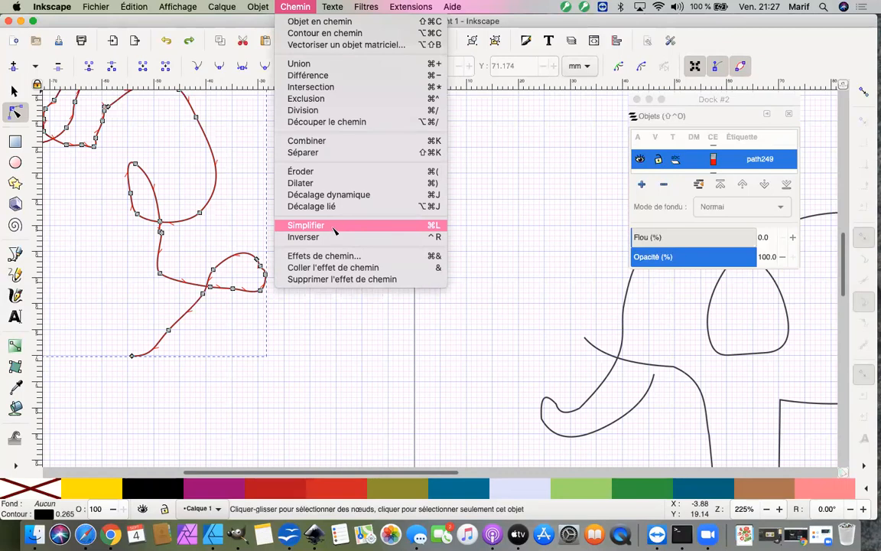
pyautogui.click(334, 226)
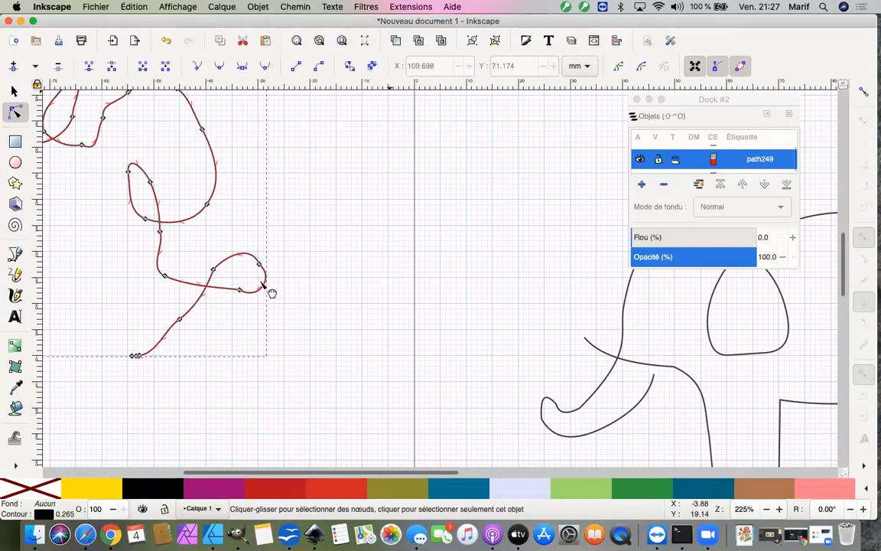
pyautogui.moveTo(263, 287); pyautogui.dragTo(260, 289)
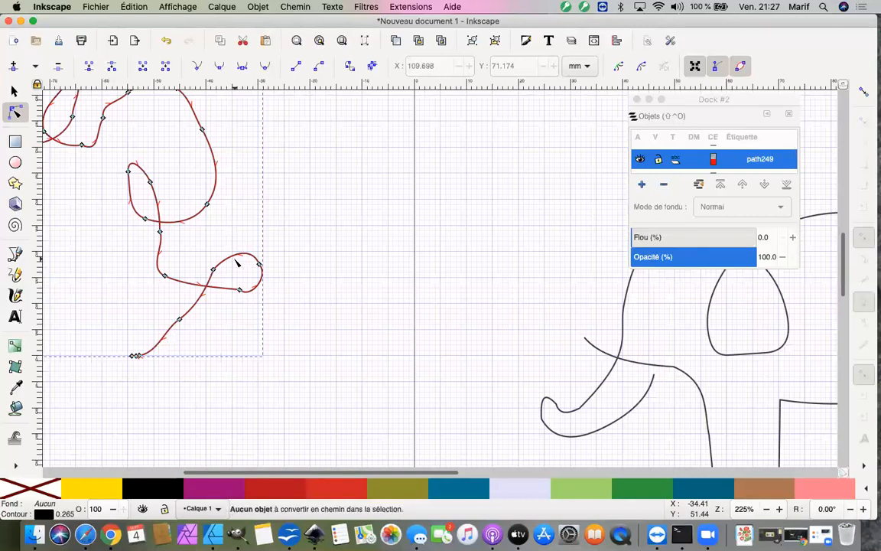
pyautogui.click(245, 266)
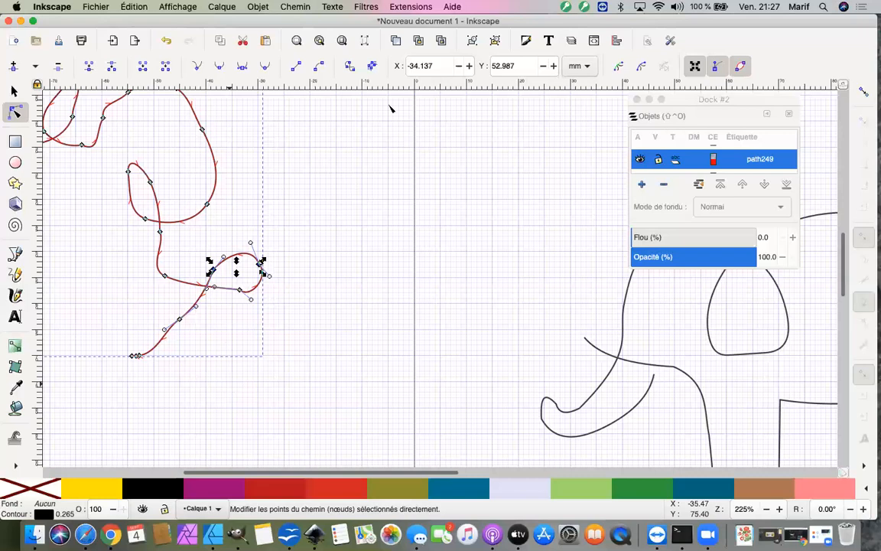
# - Simplify the freehand path a second time and switch to the Selector tool
pyautogui.scroll(1, 360, 96)
pyautogui.hscroll(-1, 360, 96)
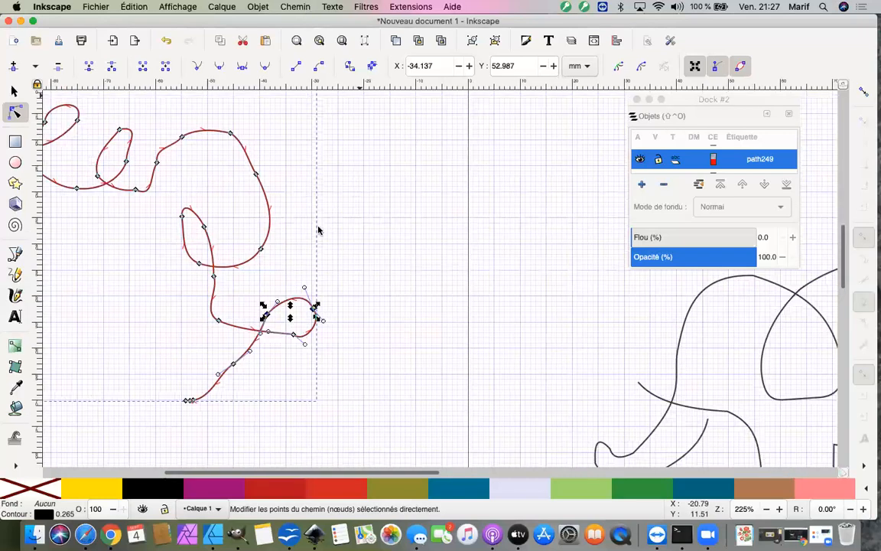
pyautogui.click(295, 7)
pyautogui.click(319, 226)
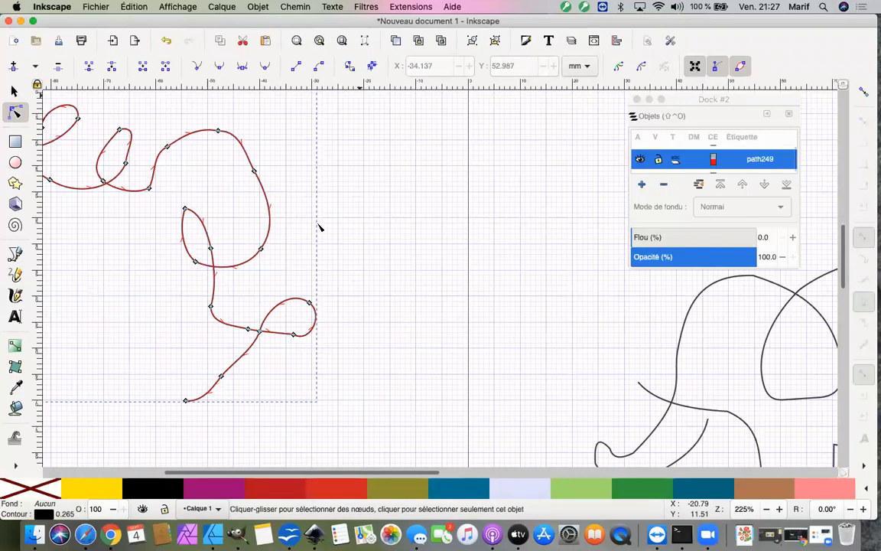
pyautogui.click(296, 9)
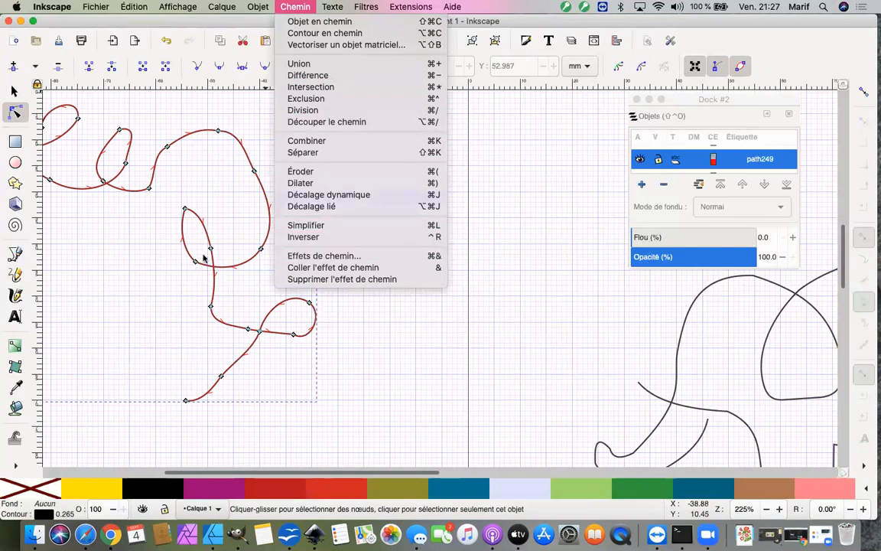
pyautogui.click(16, 90)
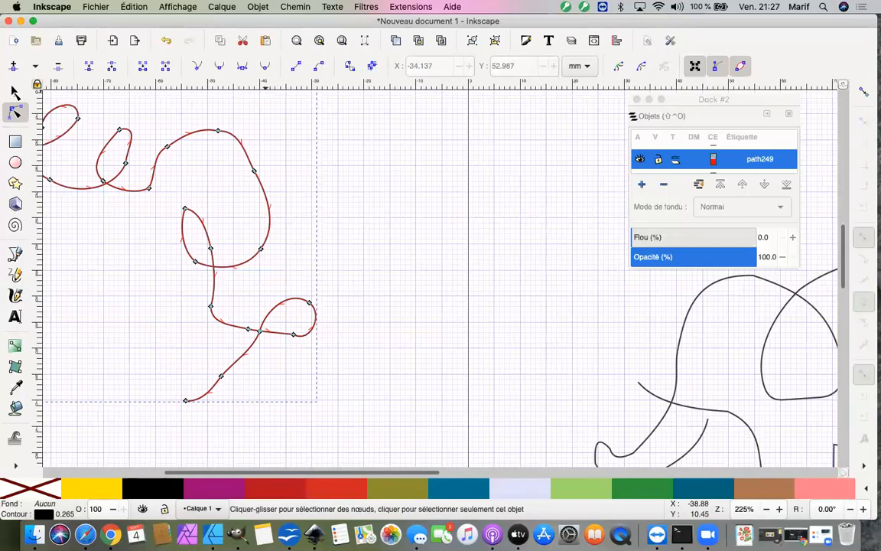
# - Delete the freehand practice path and return to the elephant drawing
pyautogui.click(13, 91)
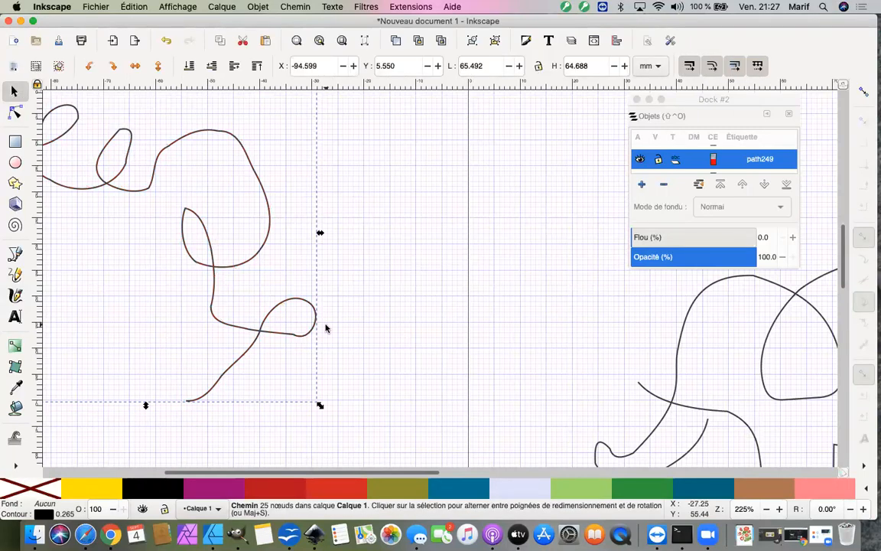
pyautogui.press('Delete')
pyautogui.hscroll(2, 538, 265)
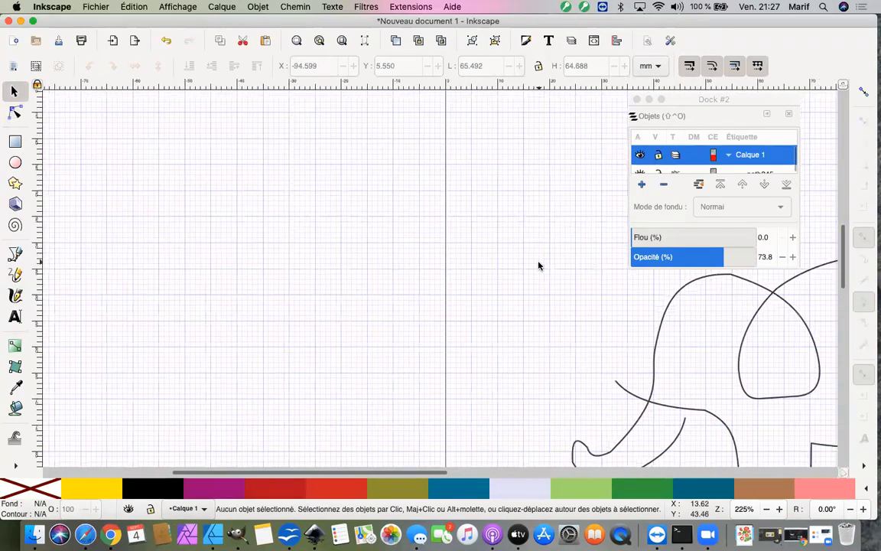
pyautogui.hscroll(2, 539, 266)
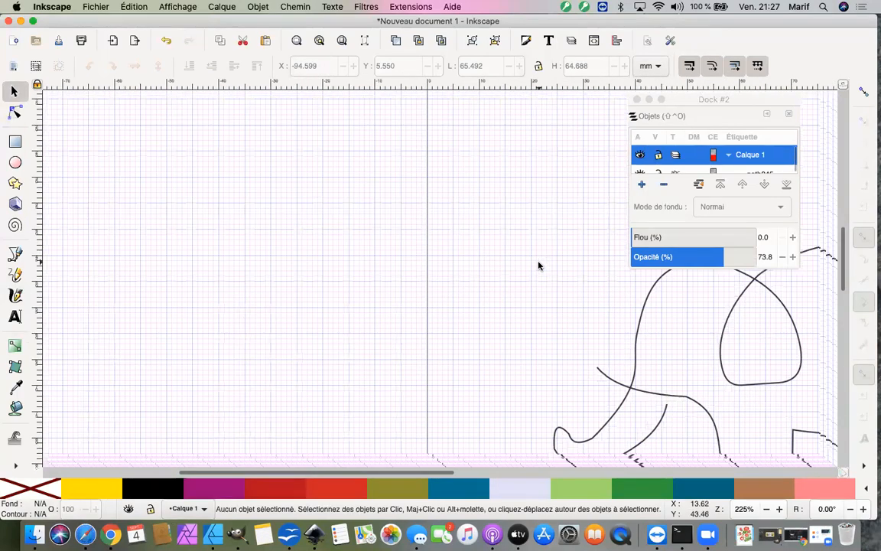
pyautogui.hscroll(10, 539, 266)
pyautogui.scroll(-3, 539, 266)
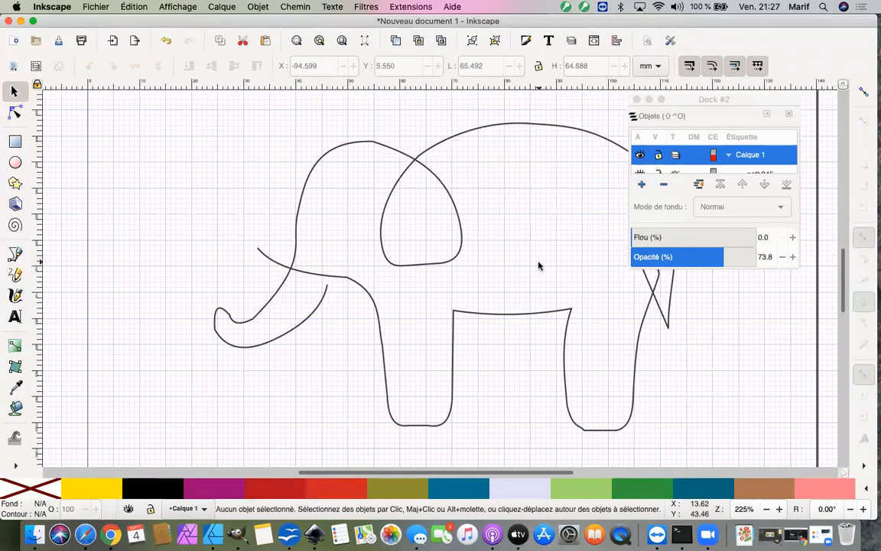
pyautogui.scroll(-1, 539, 265)
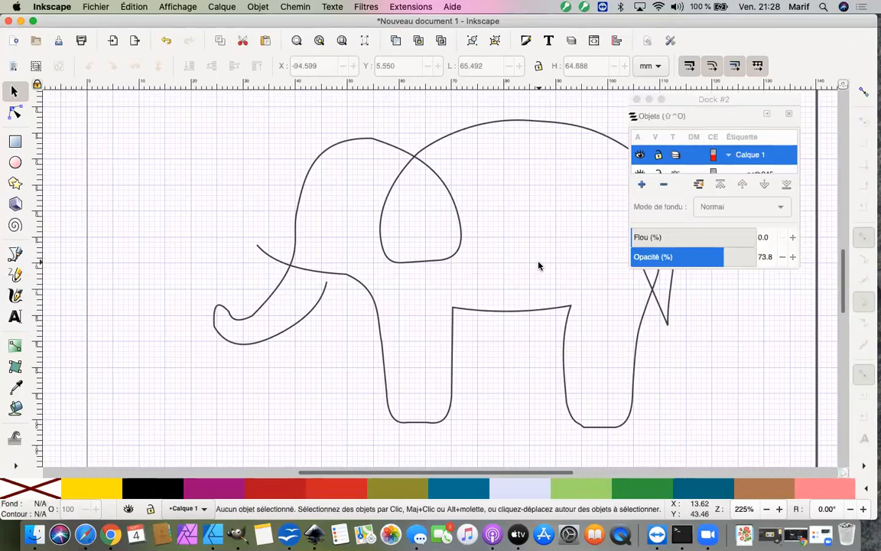
# - Move the Objects dialog up slightly, set the opacity of layer Calque 1 to 100%, and minimise and restore the dialog
pyautogui.click(792, 271)
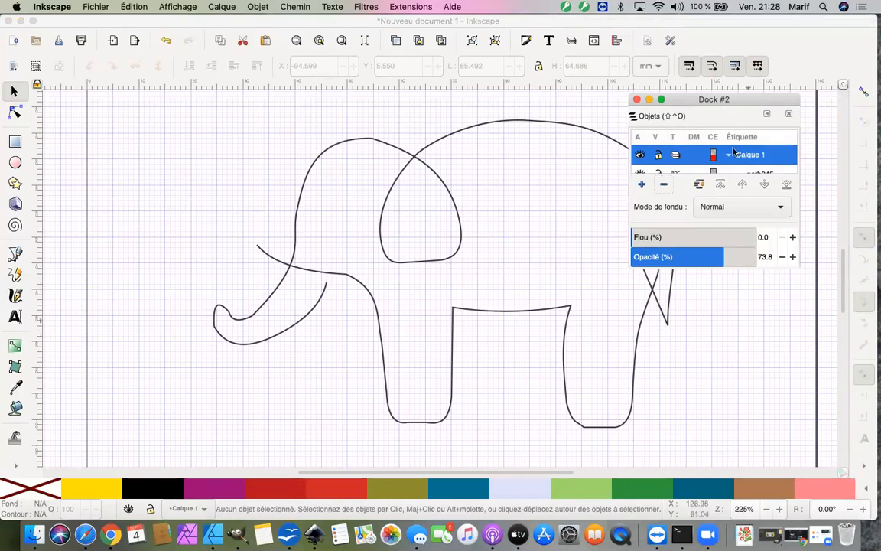
pyautogui.moveTo(732, 106); pyautogui.dragTo(725, 86)
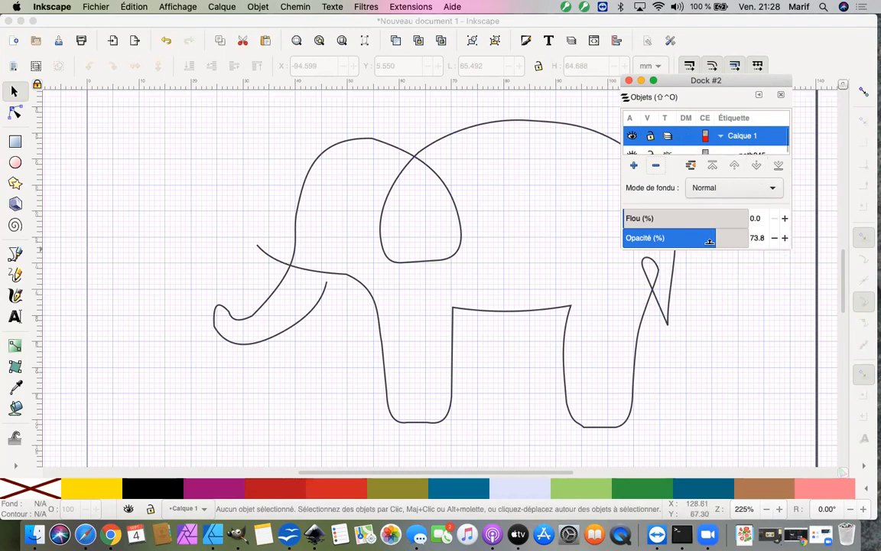
pyautogui.moveTo(716, 238); pyautogui.dragTo(829, 232)
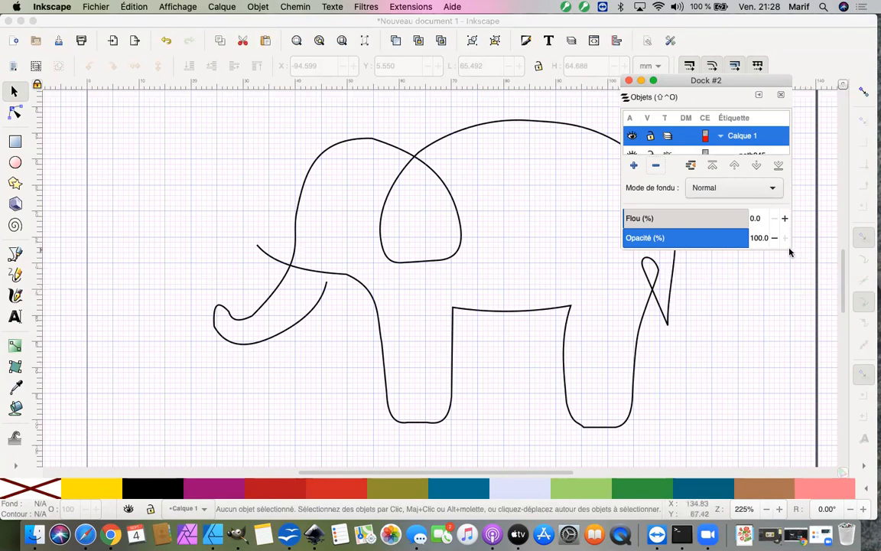
pyautogui.click(641, 80)
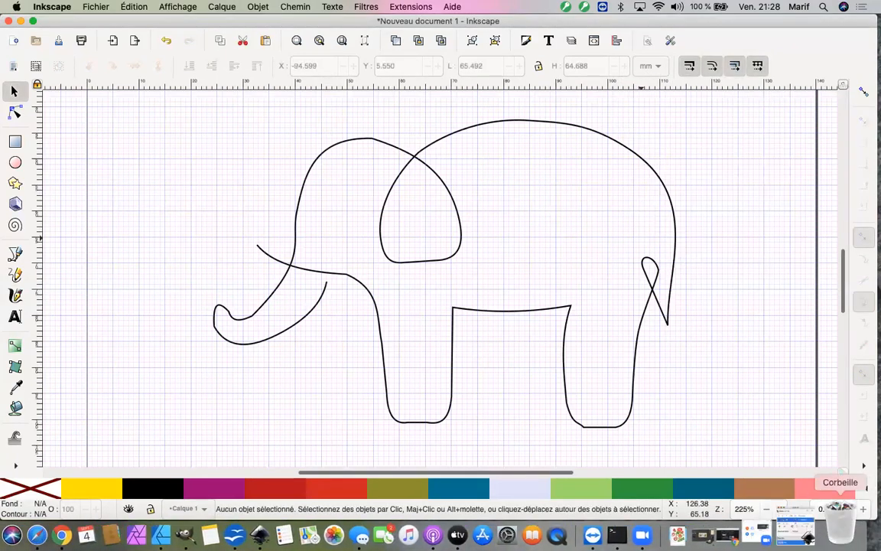
pyautogui.click(797, 529)
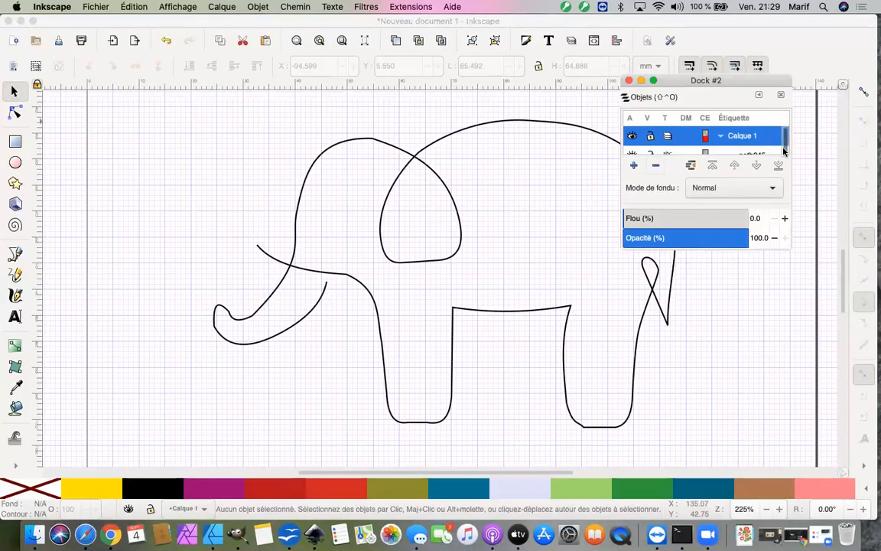
# - Select the elephant outline path245 in the object list and display its nodes for editing
pyautogui.scroll(-1, 780, 149)
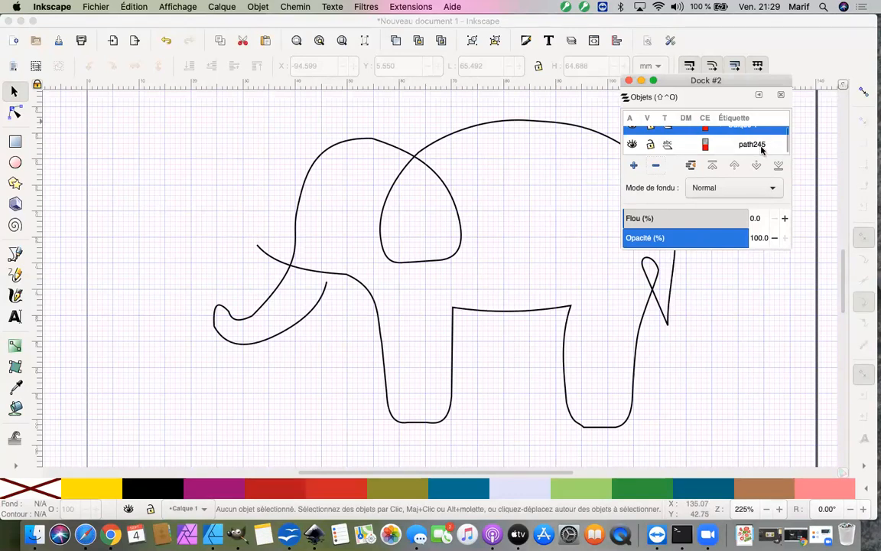
pyautogui.click(758, 144)
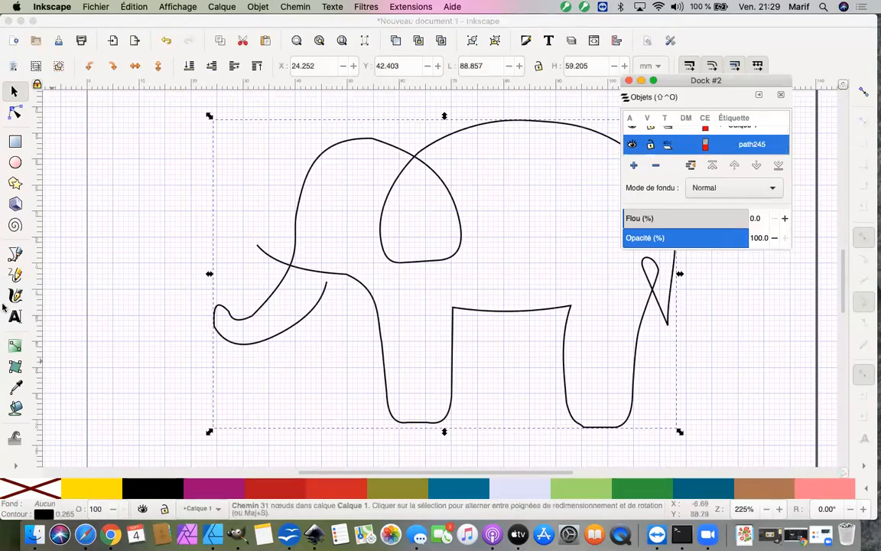
pyautogui.click(9, 118)
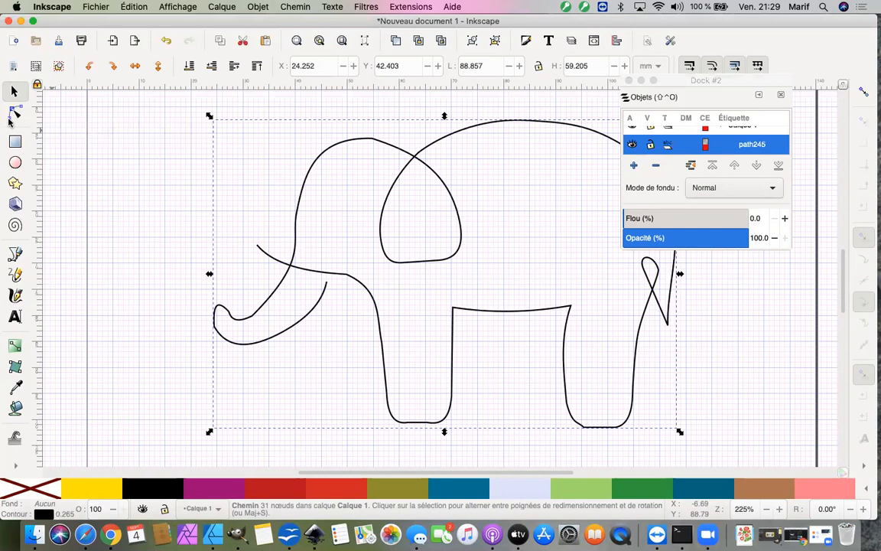
pyautogui.click(10, 116)
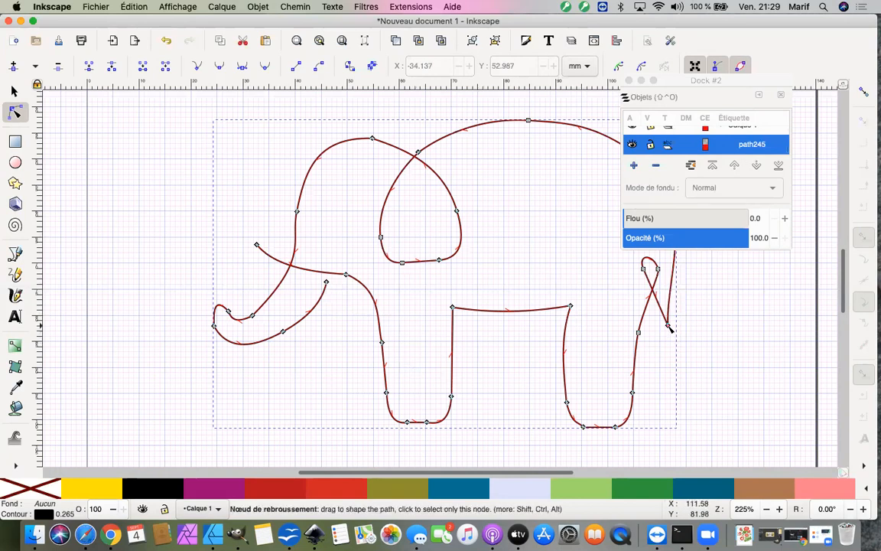
# - Break the elephant path at the corner node between front leg and belly, and split it into separate paths with Séparer
pyautogui.click(453, 307)
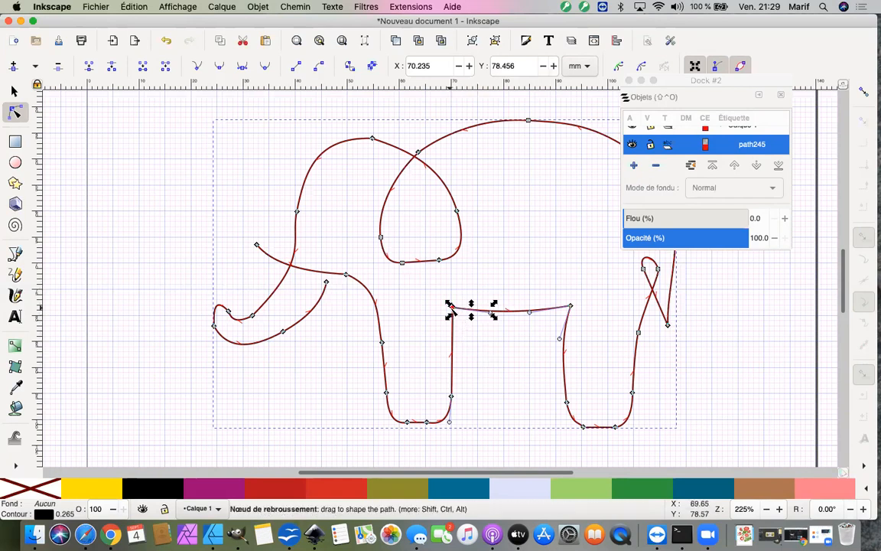
pyautogui.click(111, 69)
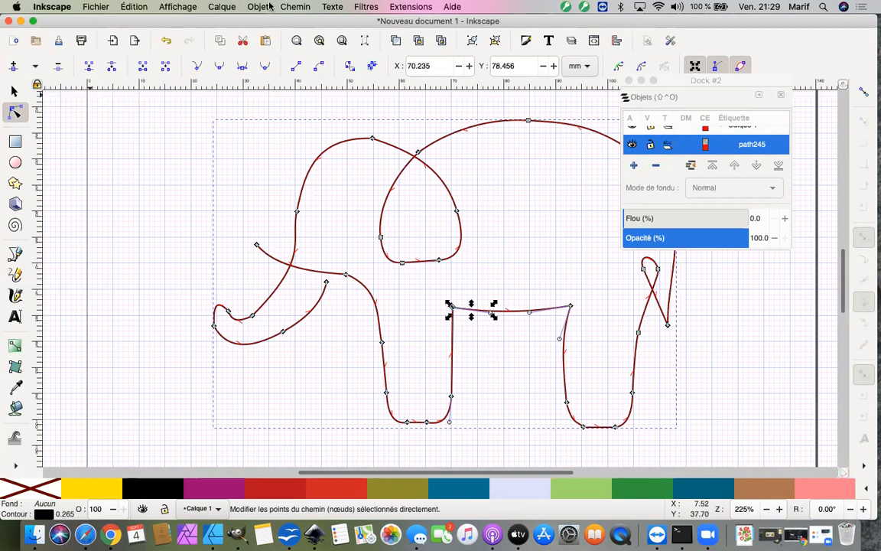
pyautogui.click(295, 7)
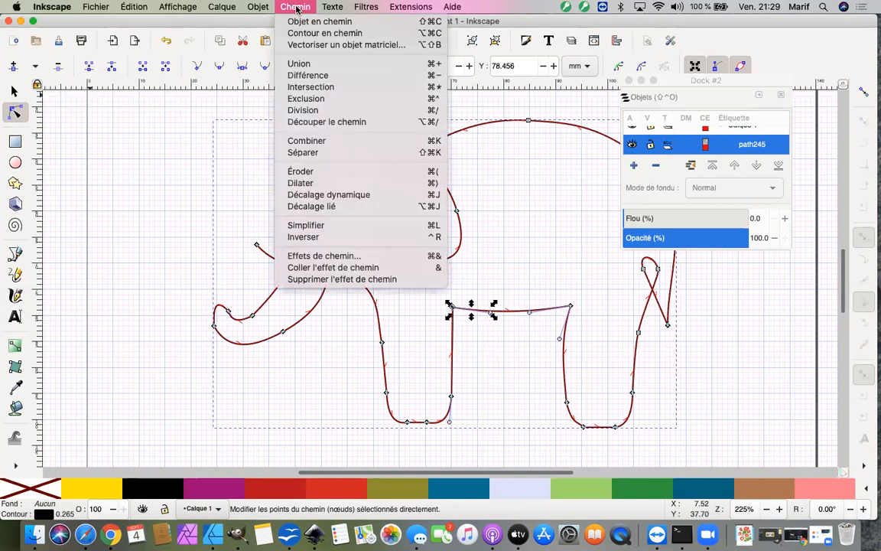
pyautogui.click(310, 152)
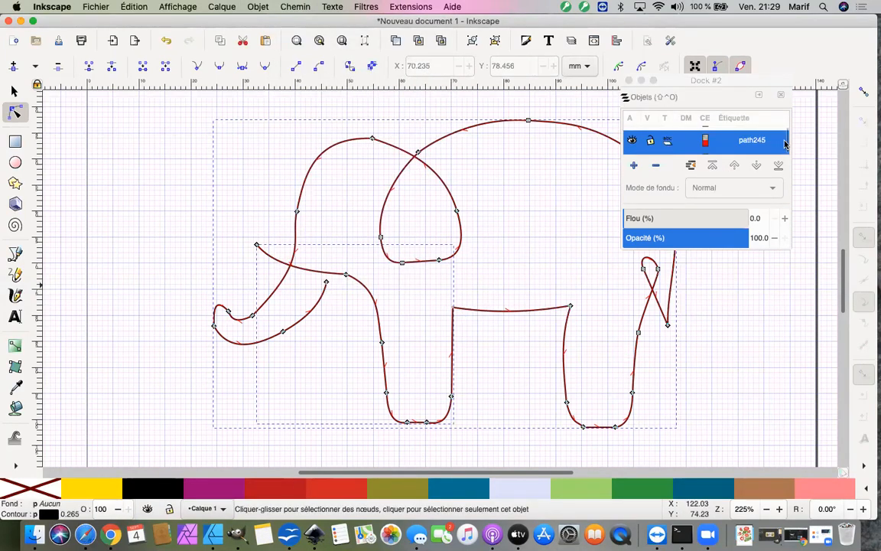
# - Select path255 and path245 one after the other in the object list to examine which part of the elephant each covers
pyautogui.moveTo(788, 143); pyautogui.dragTo(789, 152)
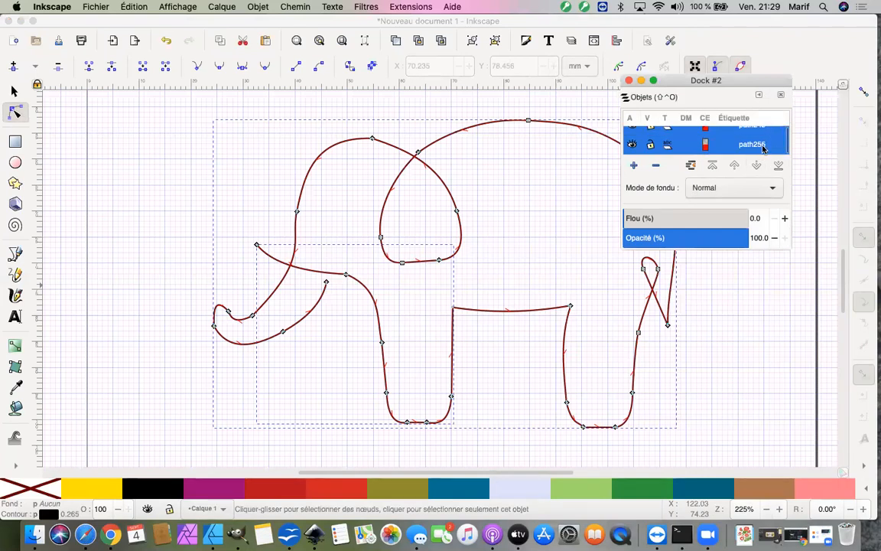
pyautogui.click(763, 147)
pyautogui.press('Up')
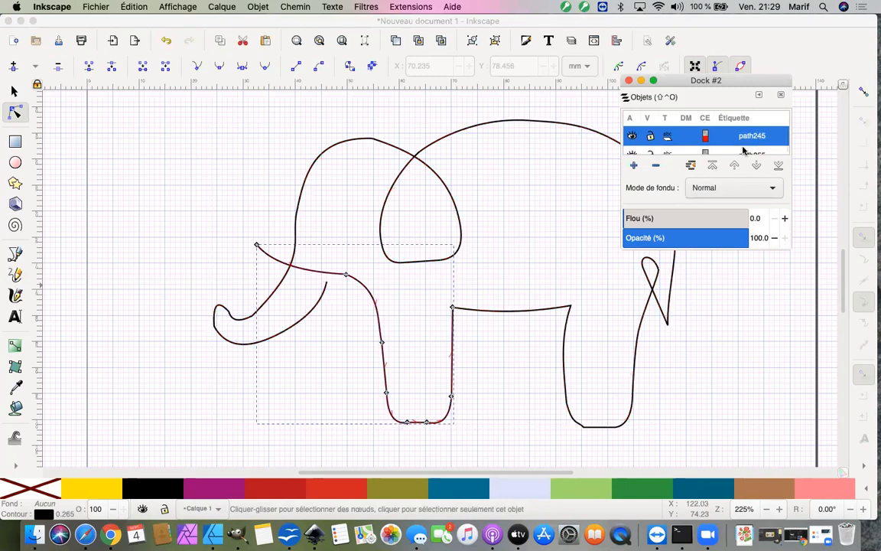
pyautogui.click(743, 150)
pyautogui.press('Up')
pyautogui.press('Up')
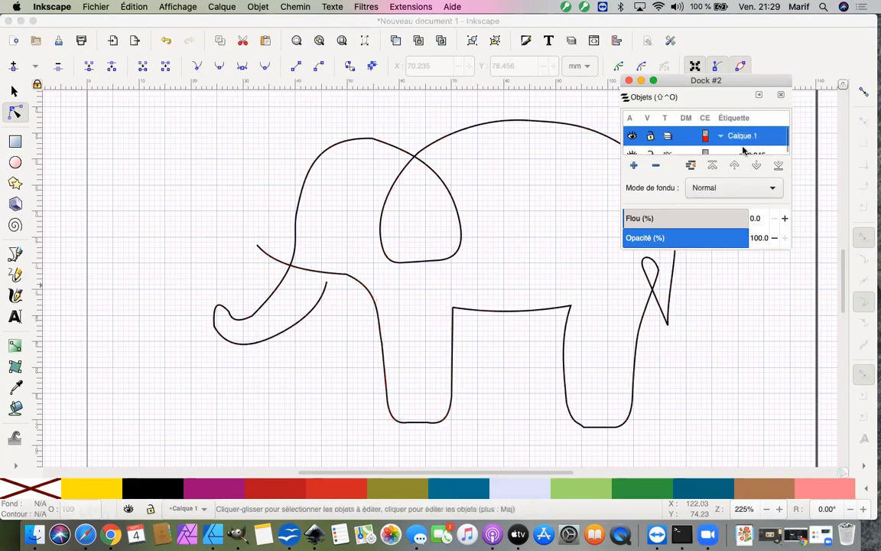
pyautogui.press('Down')
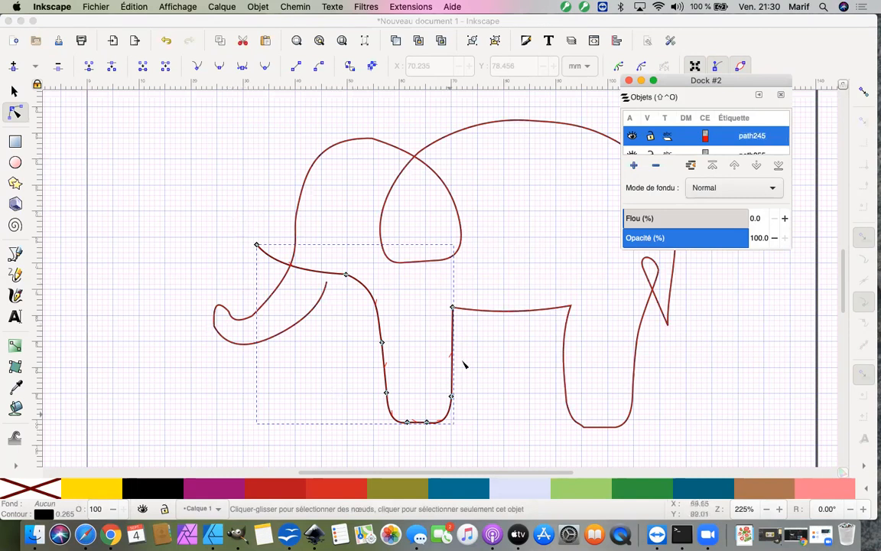
pyautogui.click(733, 154)
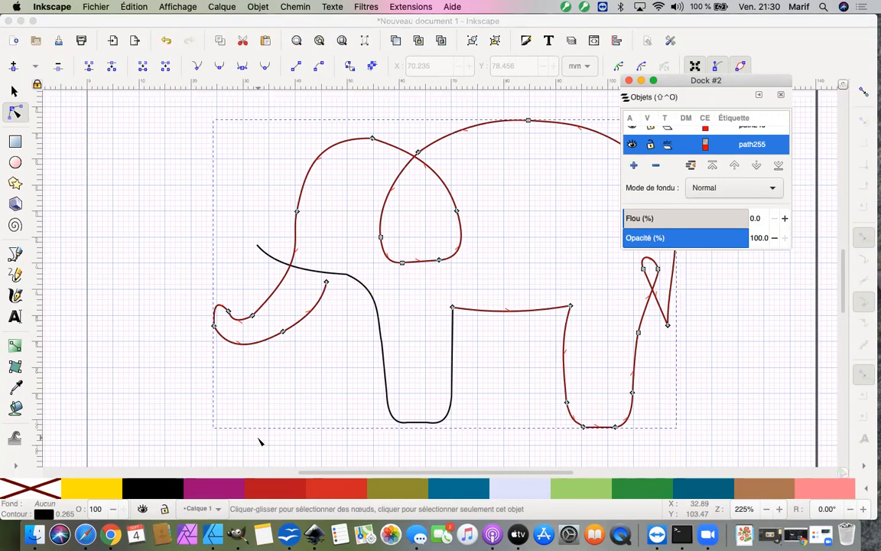
pyautogui.click(451, 306)
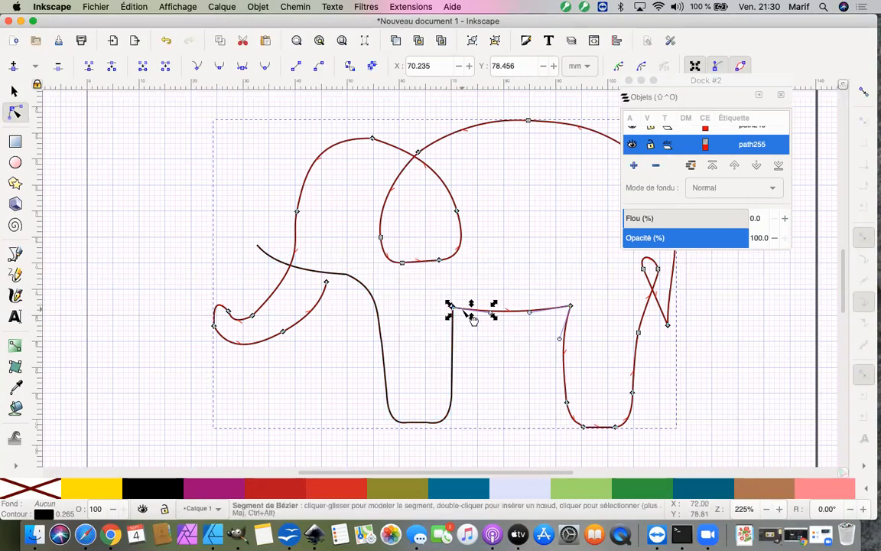
pyautogui.press('shift')
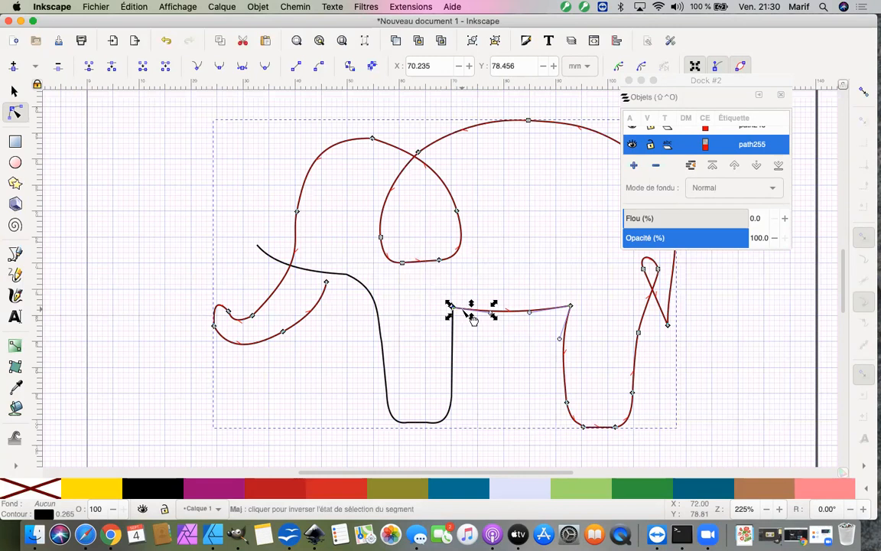
pyautogui.click(487, 364)
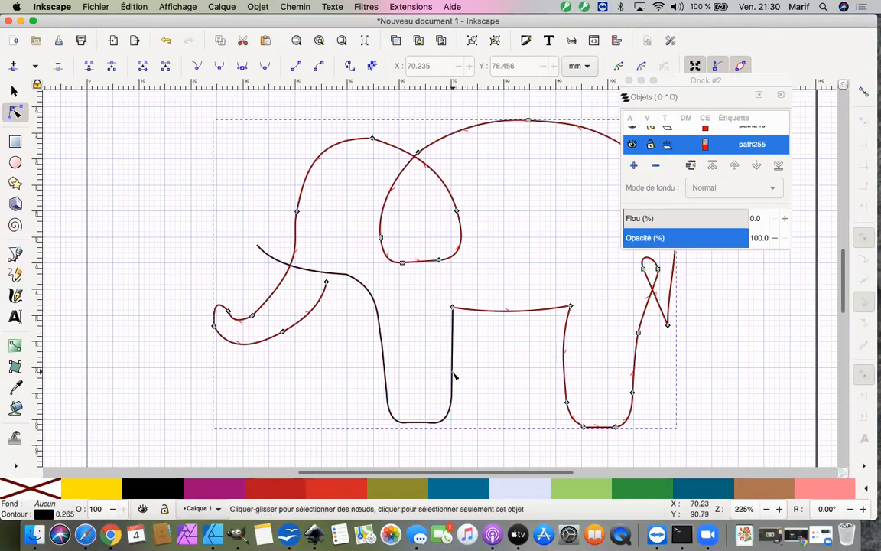
# - Add the front-leg path to the selection, join its end node with the belly line's overlapping end node, and deselect the path
pyautogui.press('shift')
pyautogui.keyDown('shift'); pyautogui.click(454, 369); pyautogui.keyUp('shift')
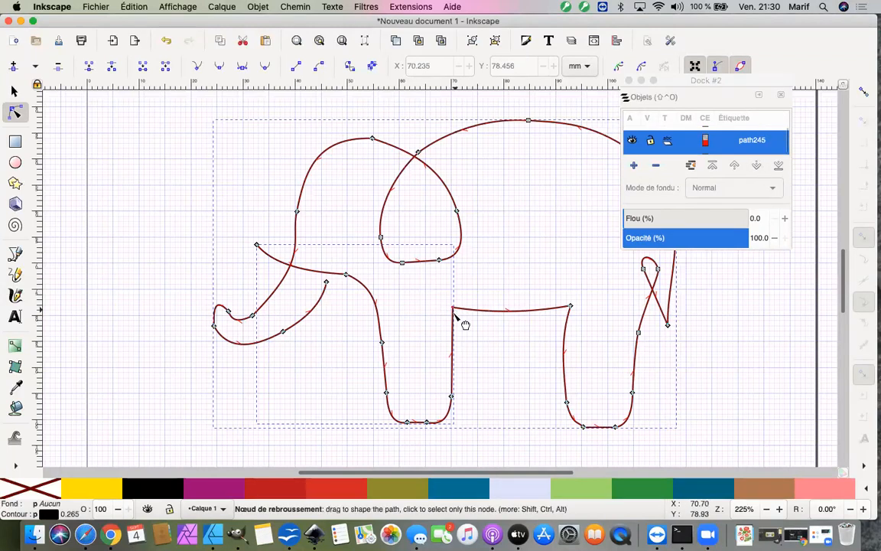
pyautogui.moveTo(434, 296); pyautogui.dragTo(482, 335)
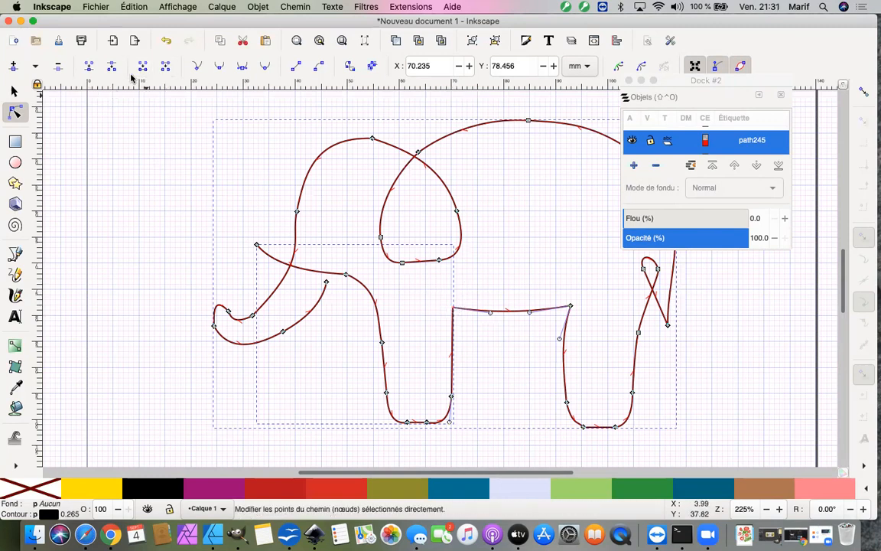
pyautogui.click(88, 67)
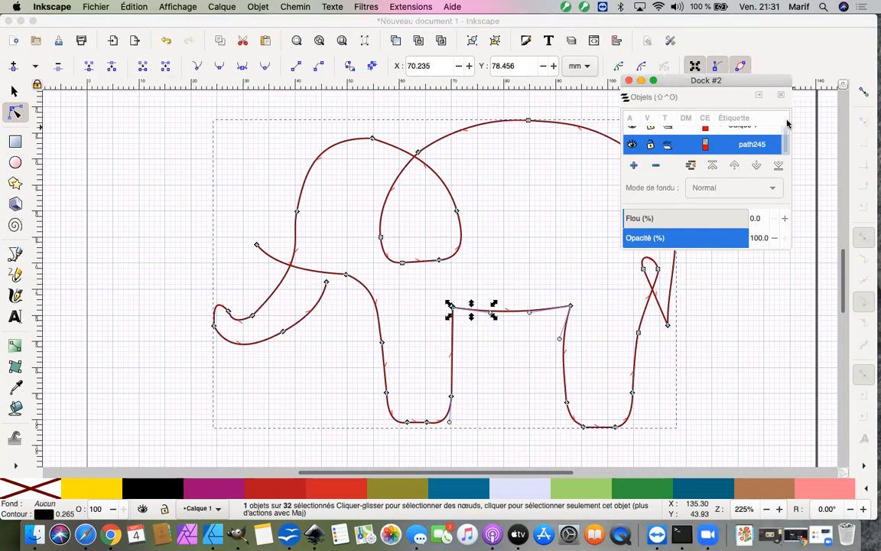
pyautogui.click(420, 380)
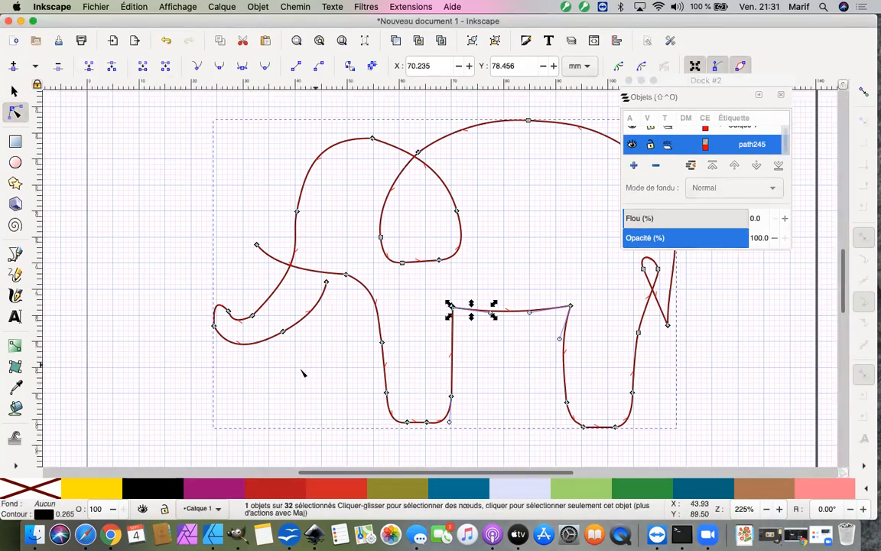
pyautogui.click(303, 368)
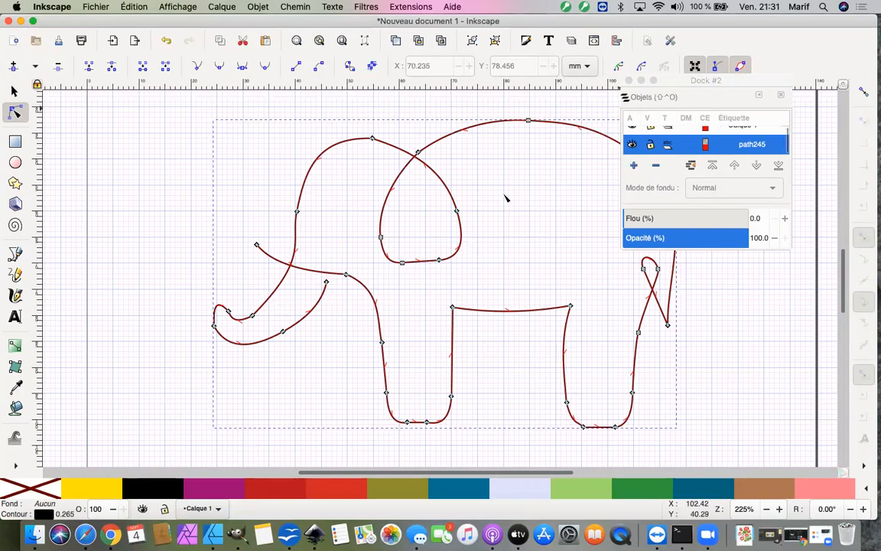
pyautogui.click(303, 170)
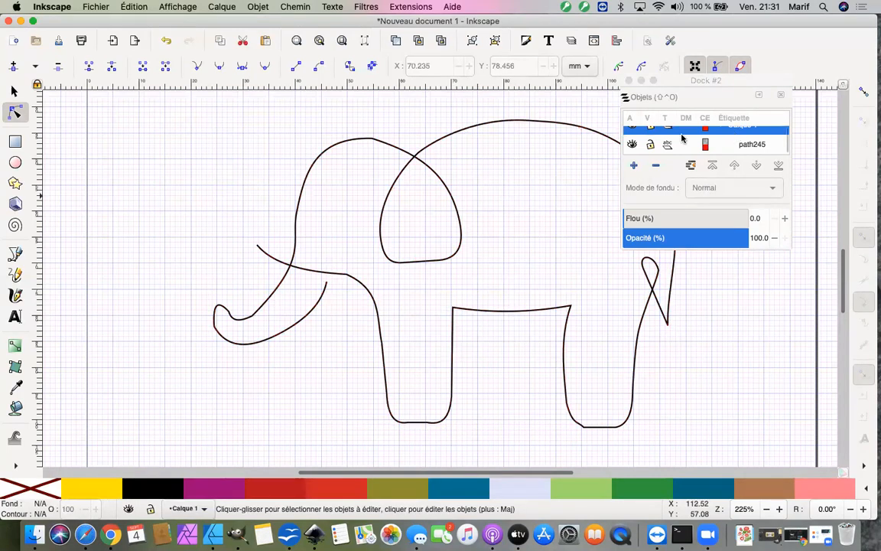
# - Close the Objects dialog and open it again
pyautogui.click(629, 80)
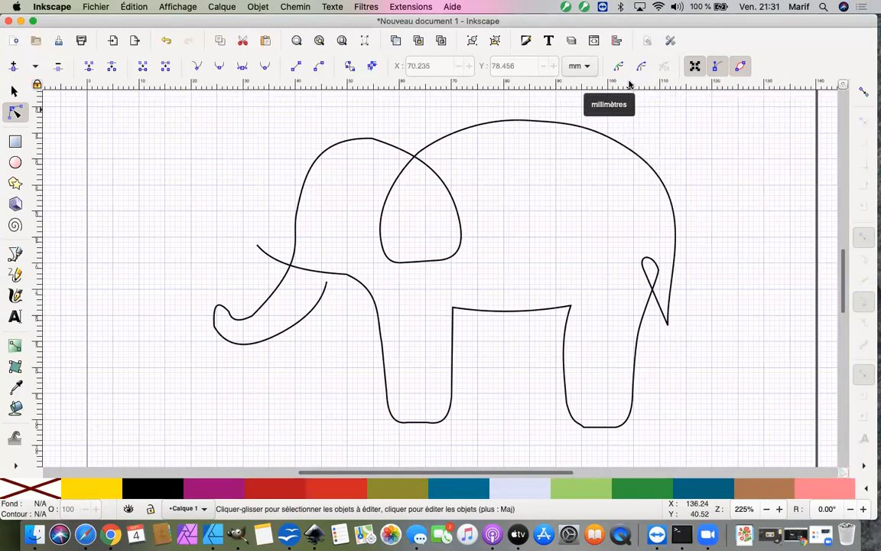
pyautogui.click(256, 9)
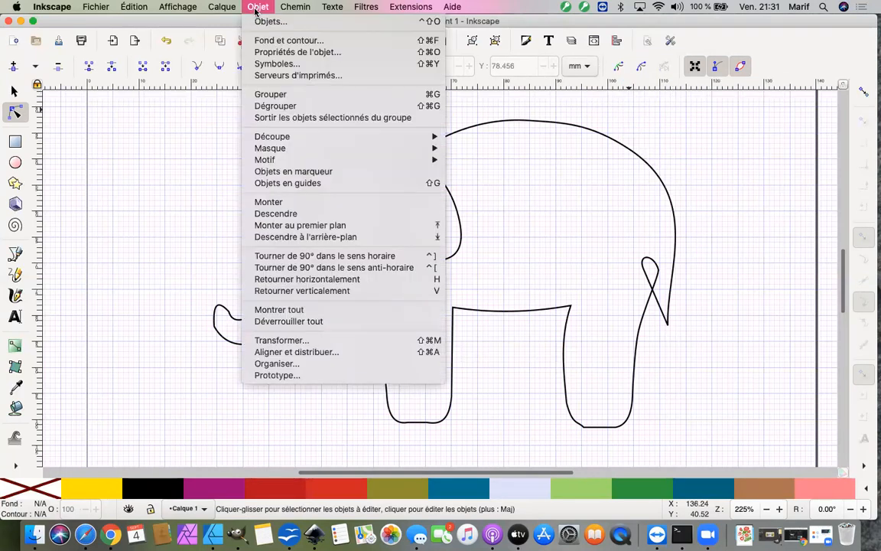
pyautogui.click(259, 27)
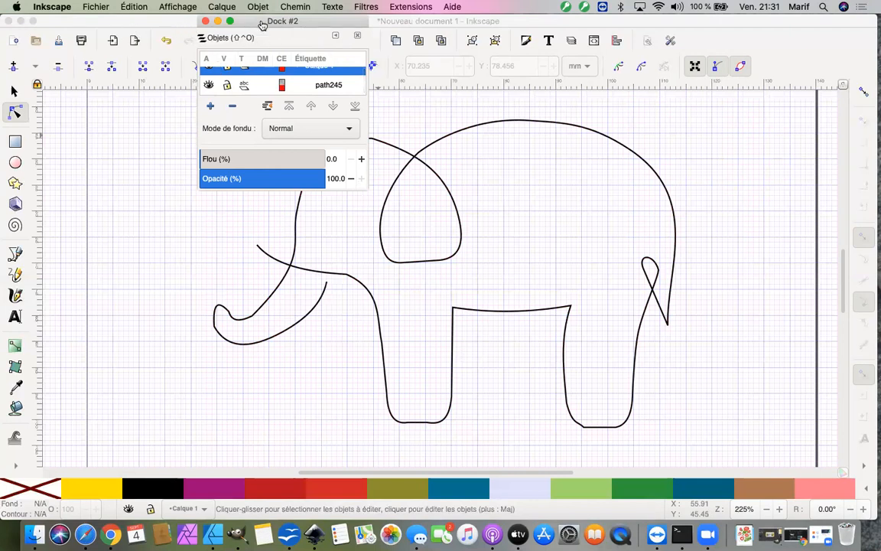
# - Move the floating Objects dialog clear of the elephant drawing
pyautogui.click(382, 24)
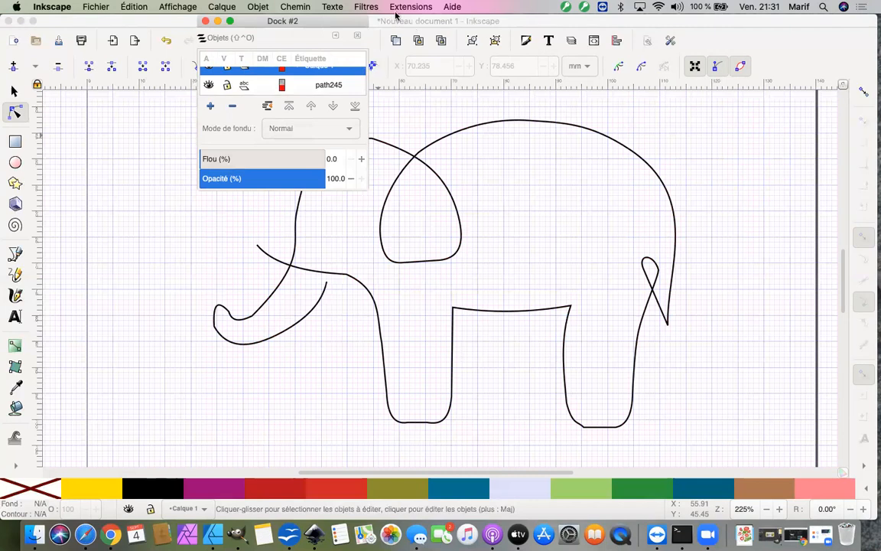
pyautogui.moveTo(275, 23); pyautogui.dragTo(145, 127)
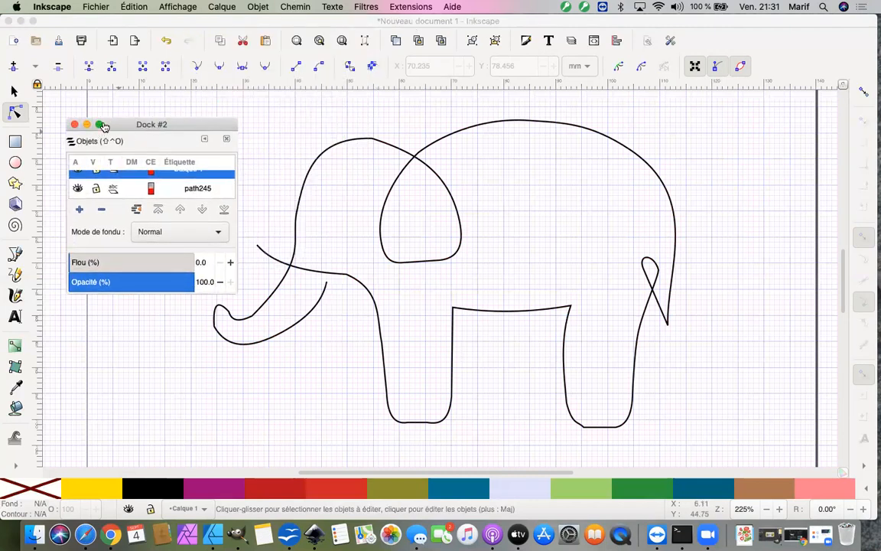
pyautogui.moveTo(99, 126)
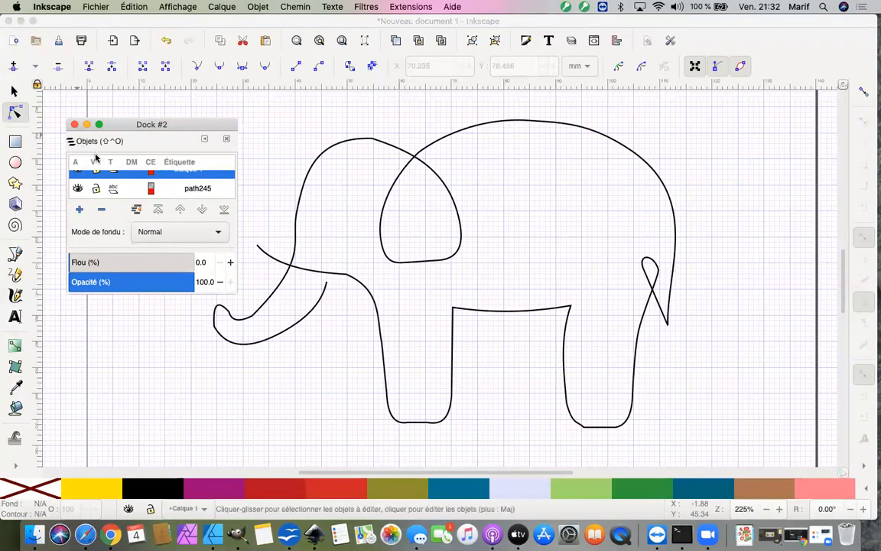
pyautogui.rightClick(91, 157)
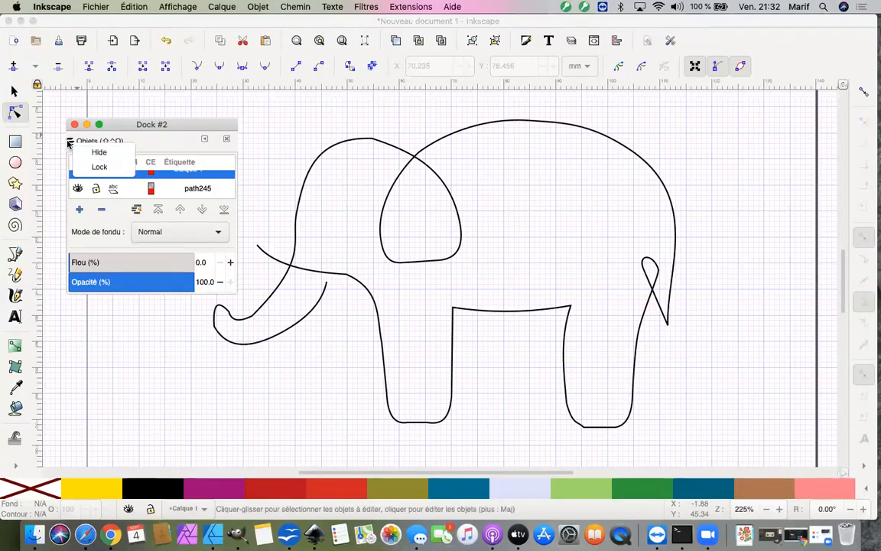
pyautogui.click(69, 145)
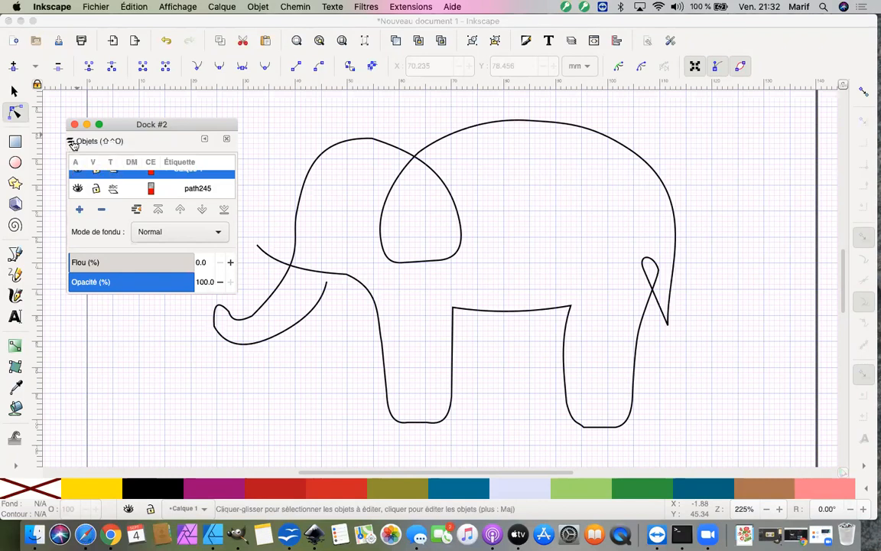
pyautogui.click(71, 143)
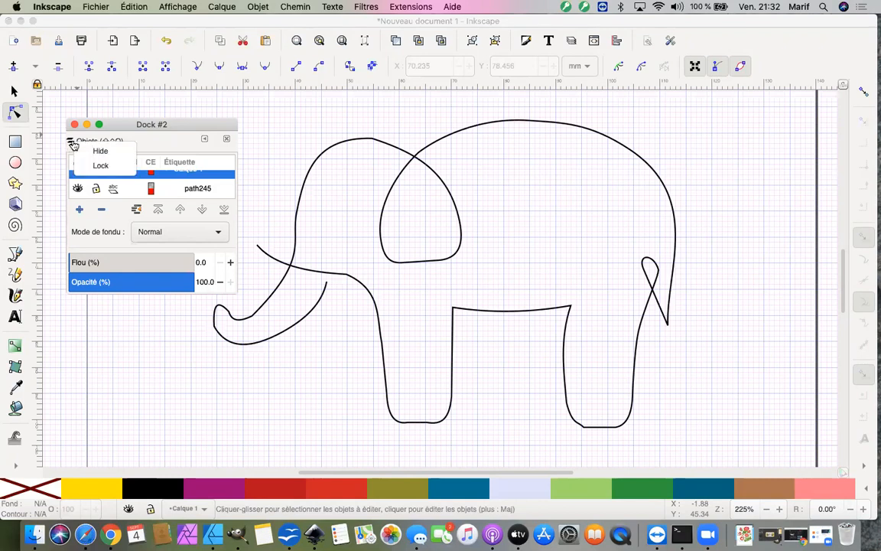
pyautogui.click(234, 298)
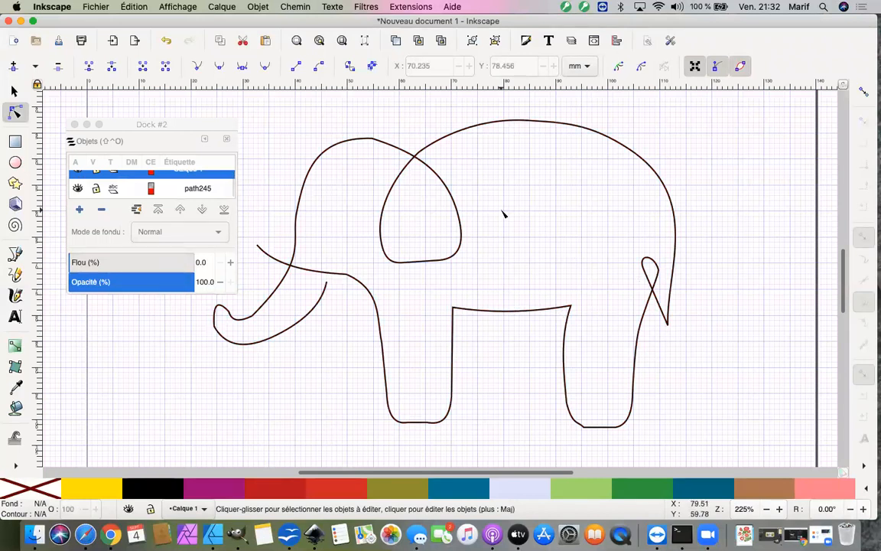
# - Draw a closed five-sided saddle-blanket shape with straight Pen segments on the elephant's back, beside the ear
pyautogui.click(459, 225)
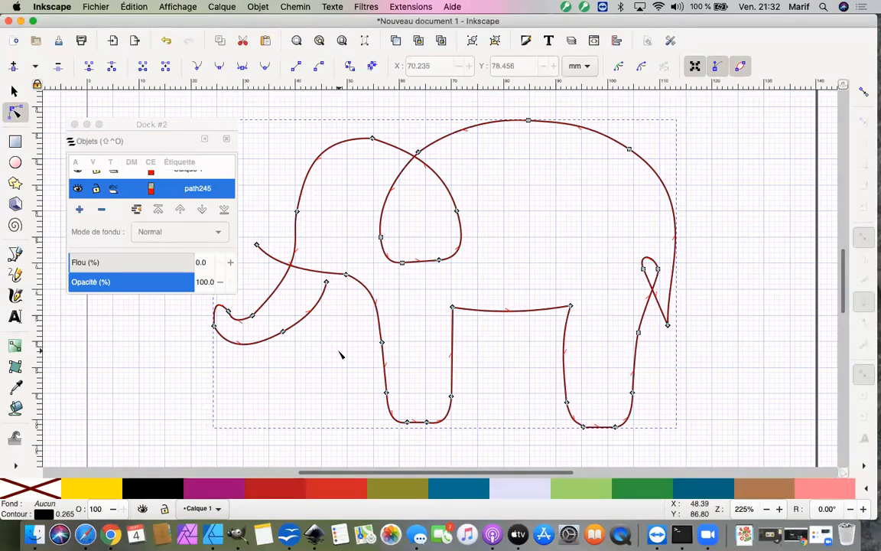
pyautogui.click(15, 257)
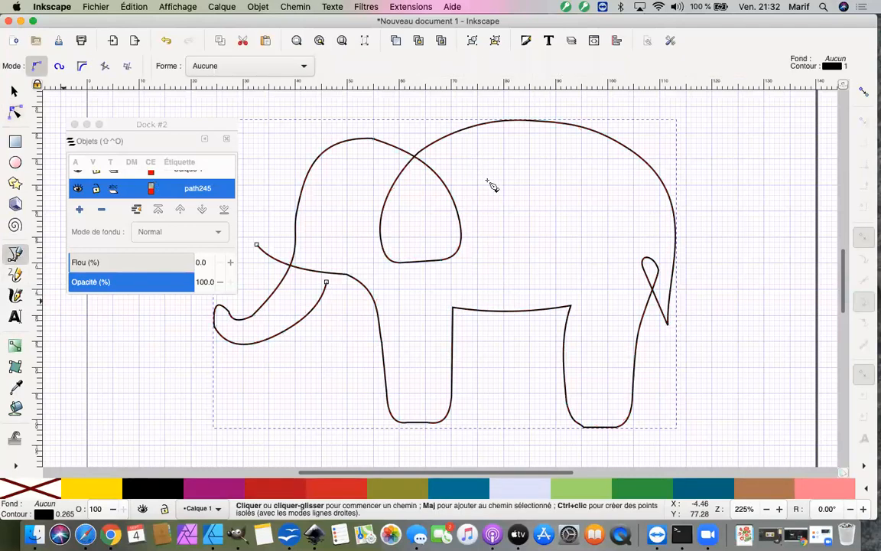
pyautogui.click(470, 128)
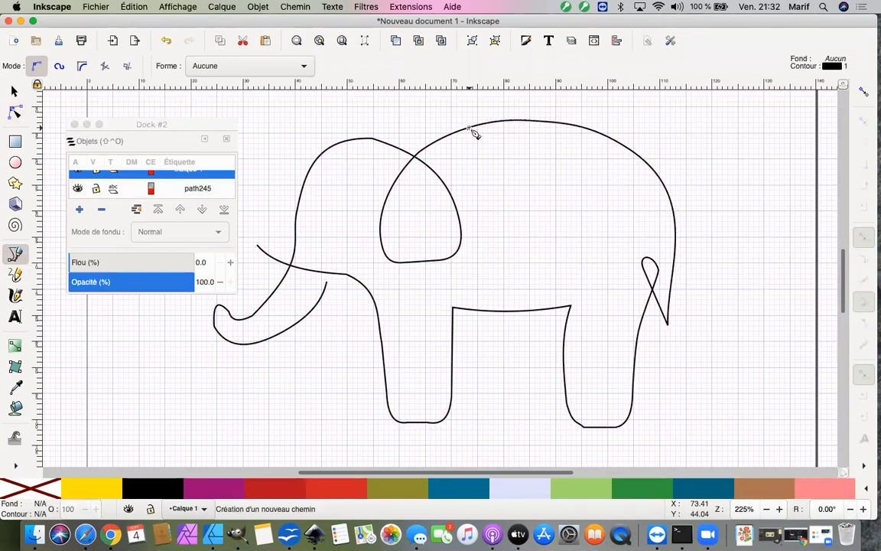
pyautogui.click(608, 137)
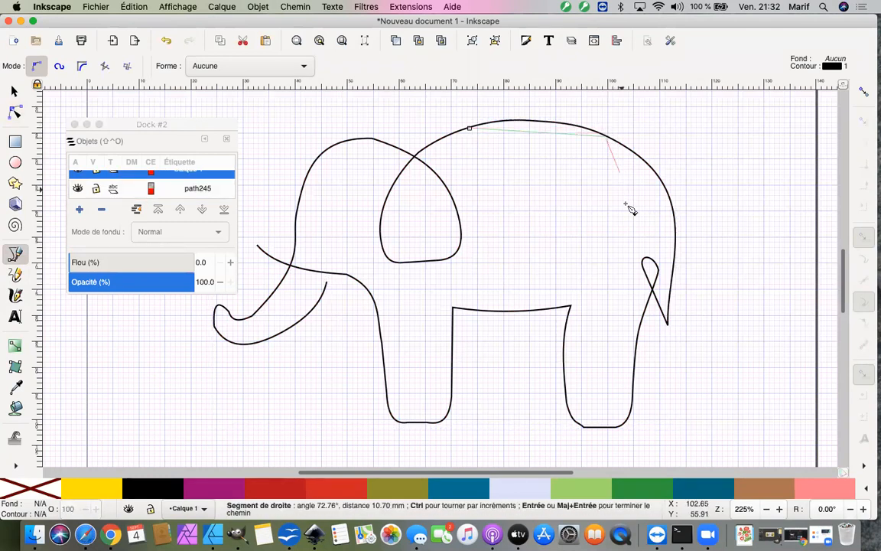
pyautogui.click(627, 216)
pyautogui.click(544, 244)
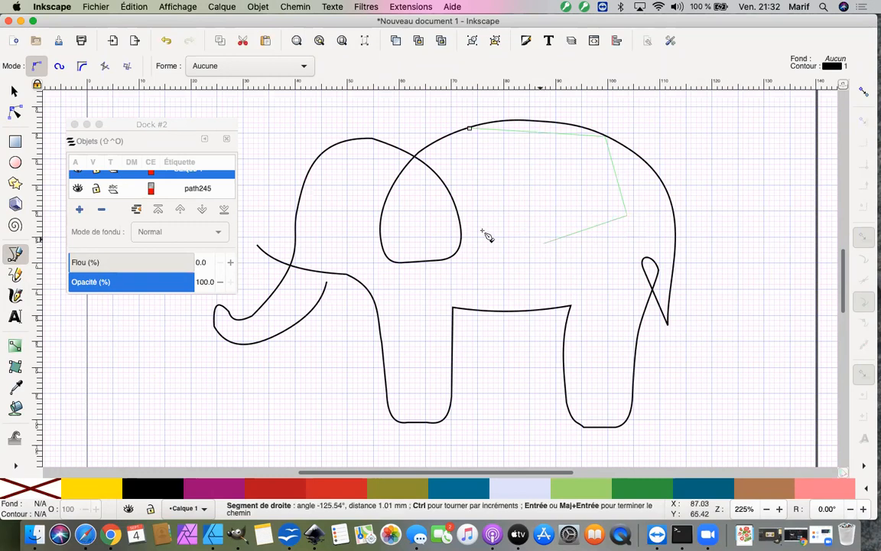
pyautogui.click(469, 224)
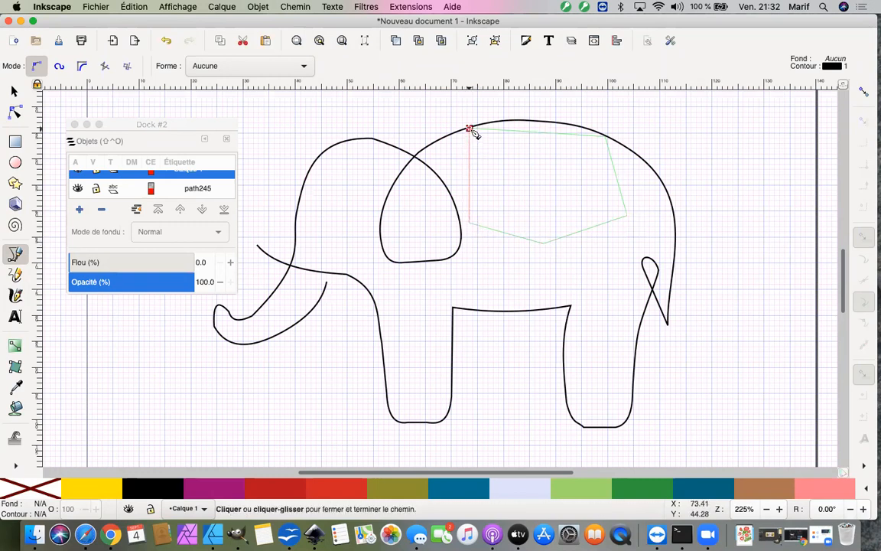
pyautogui.click(471, 129)
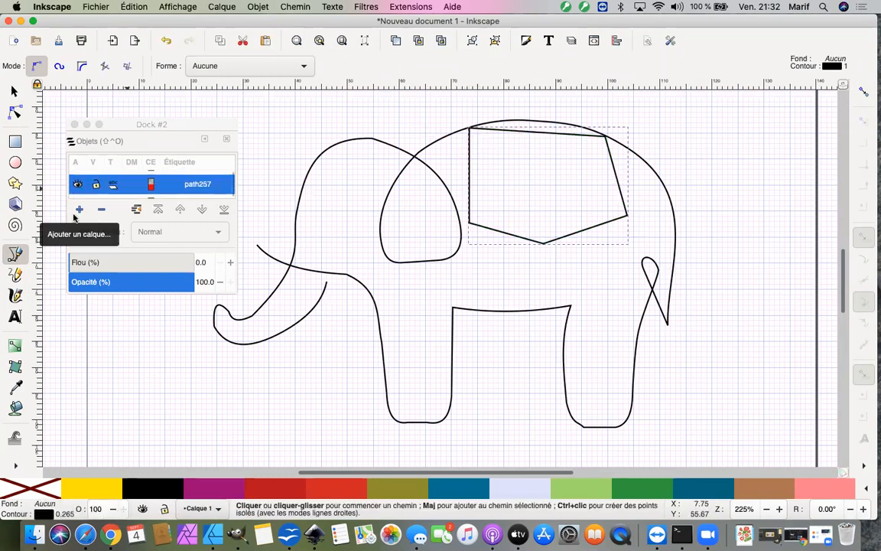
# - Curve the blanket shape's upper edge so it follows the elephant's back line
pyautogui.click(14, 111)
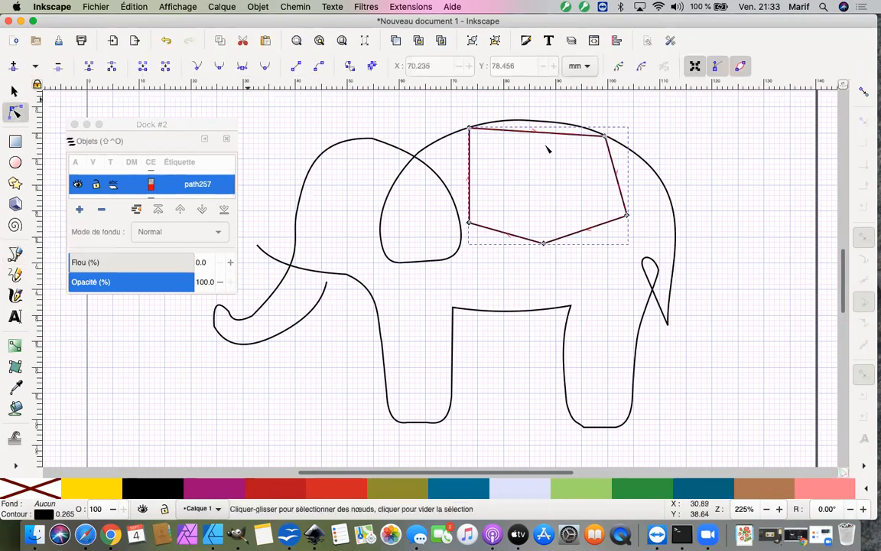
pyautogui.moveTo(537, 138); pyautogui.dragTo(554, 124)
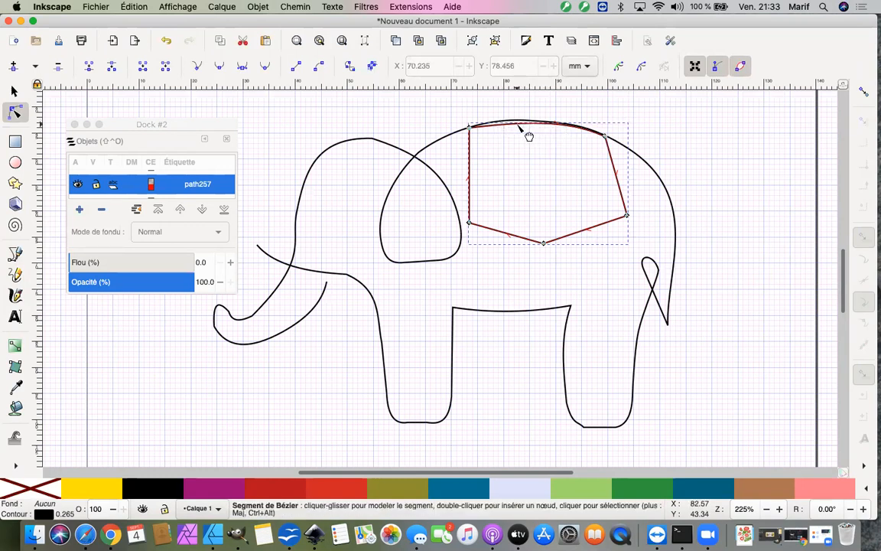
pyautogui.moveTo(517, 125); pyautogui.dragTo(512, 121)
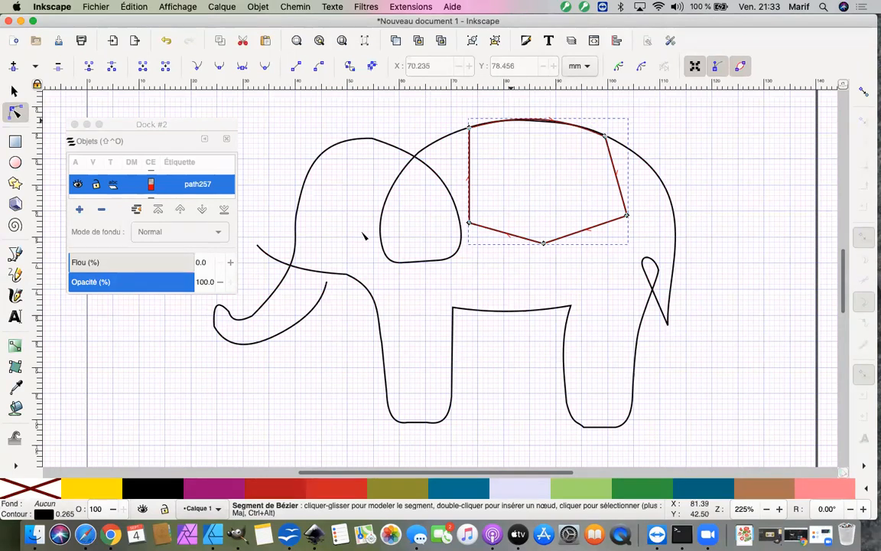
# - Fill the blanket shape with Pretty Blue 1096, remove its stroke, and deselect it
pyautogui.click(464, 489)
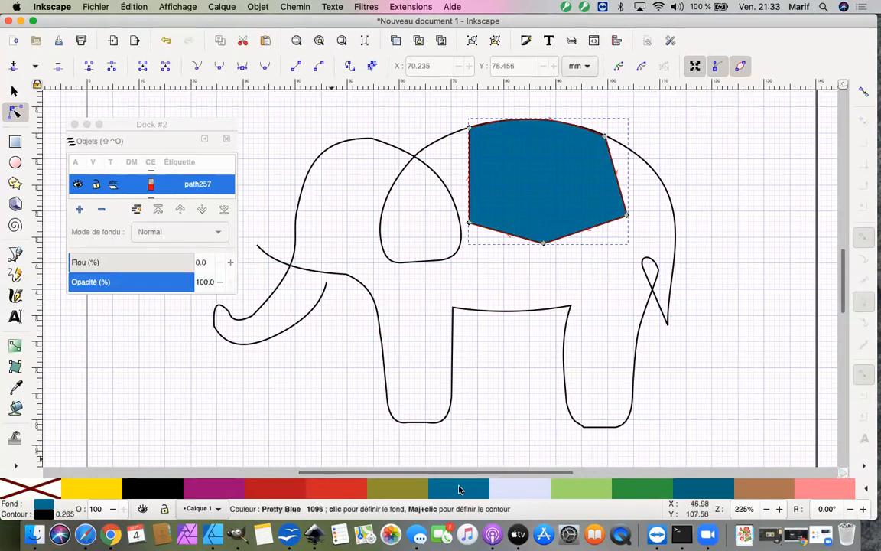
pyautogui.rightClick(460, 490)
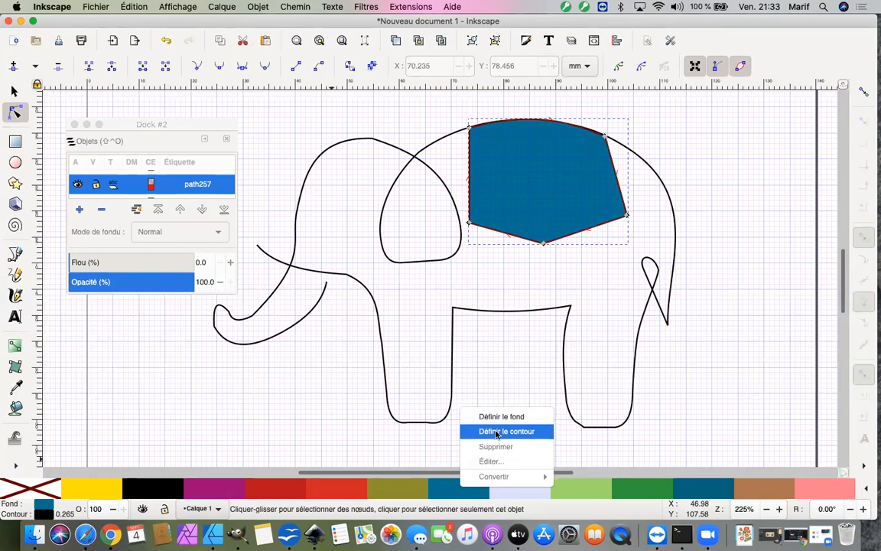
pyautogui.click(19, 488)
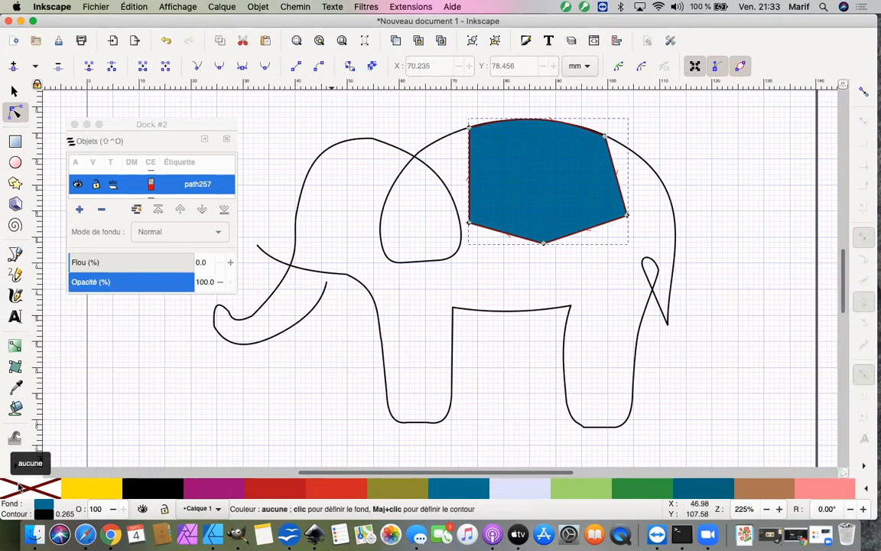
pyautogui.rightClick(34, 487)
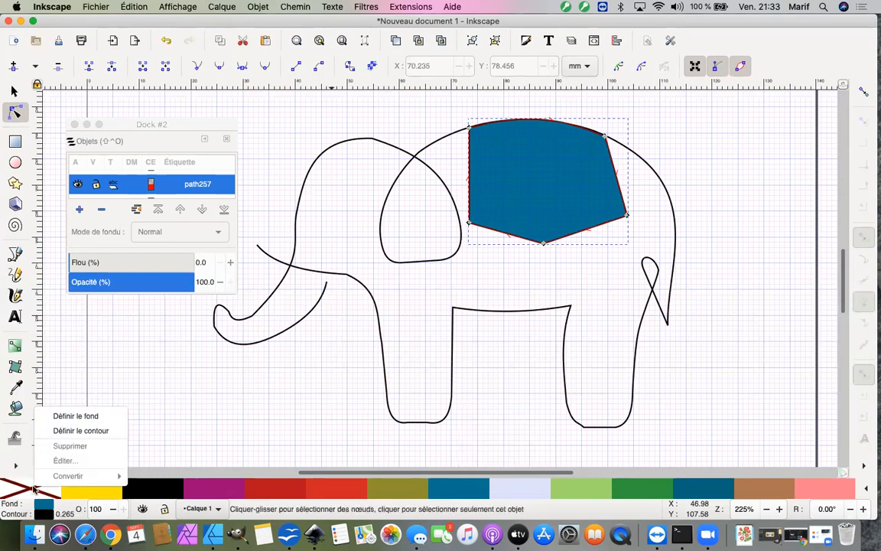
pyautogui.click(80, 430)
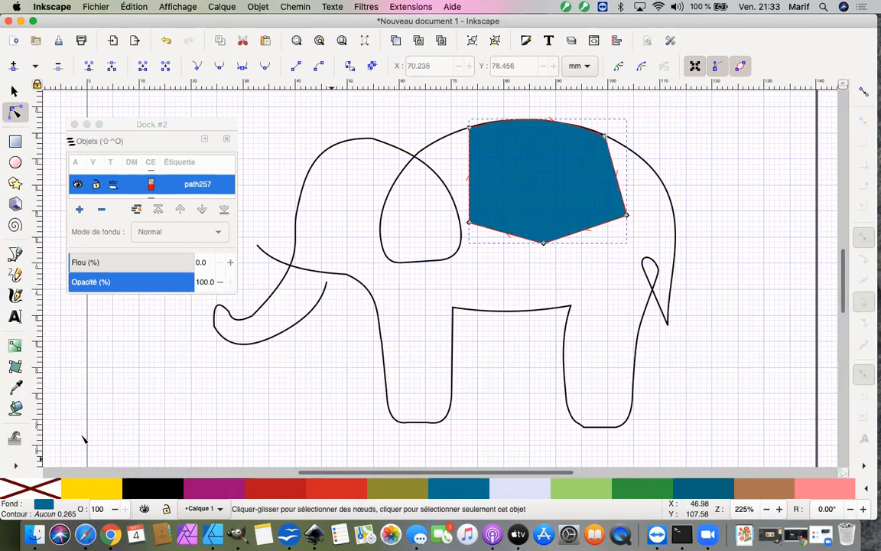
pyautogui.click(728, 160)
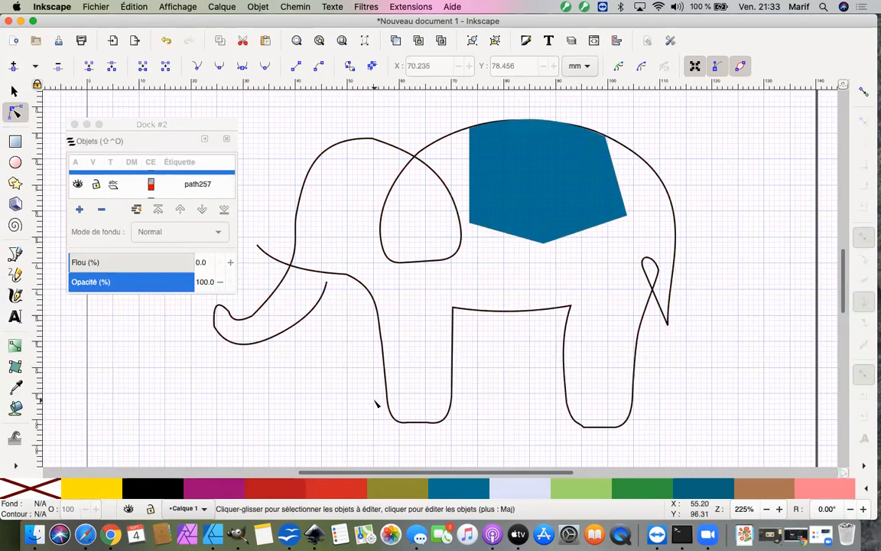
# - Set the elephant outline's stroke width to 1.5 mm and close the Fill and Stroke dialog
pyautogui.click(373, 295)
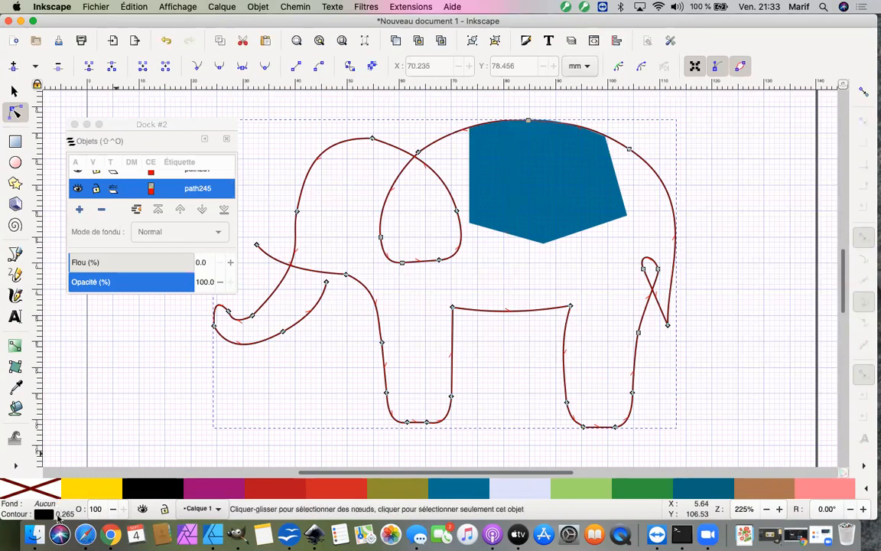
pyautogui.click(58, 517)
pyautogui.rightClick(58, 517)
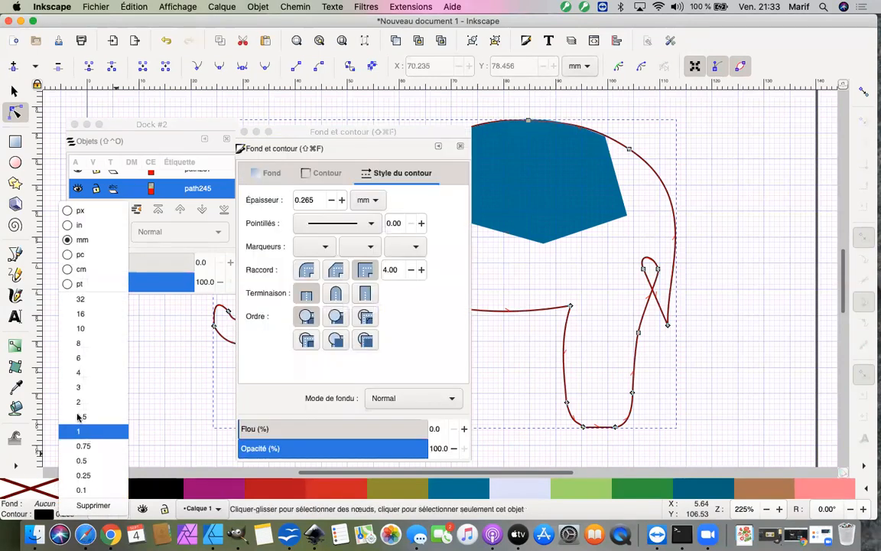
pyautogui.click(78, 416)
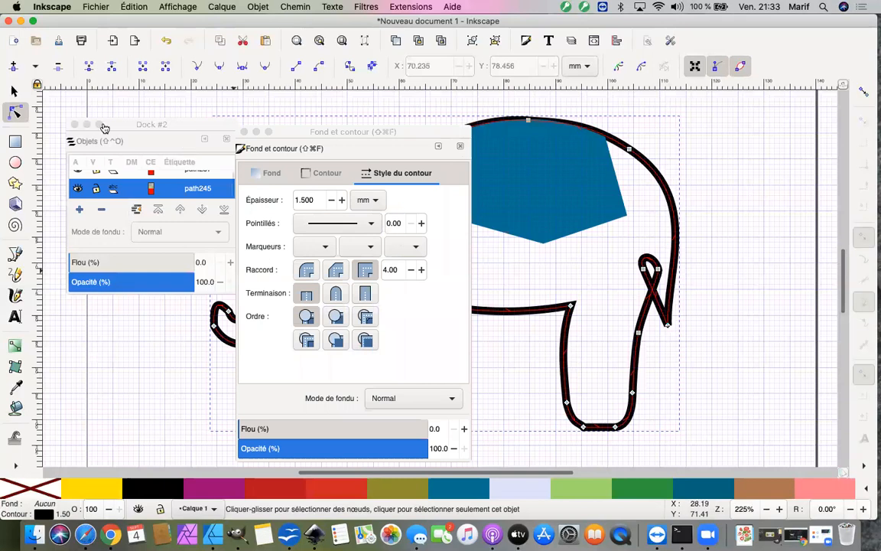
pyautogui.click(243, 131)
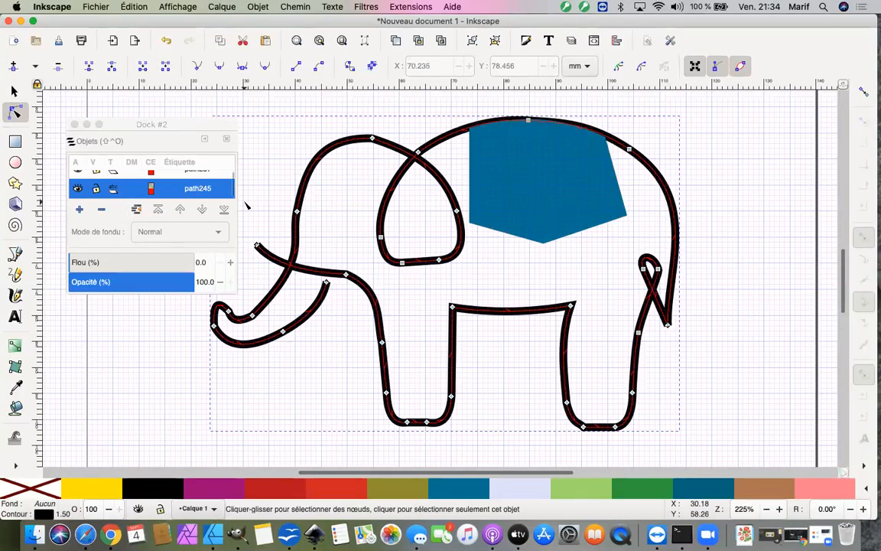
# - Lower the blue blanket shape beneath the elephant outline in the object order
pyautogui.click(492, 191)
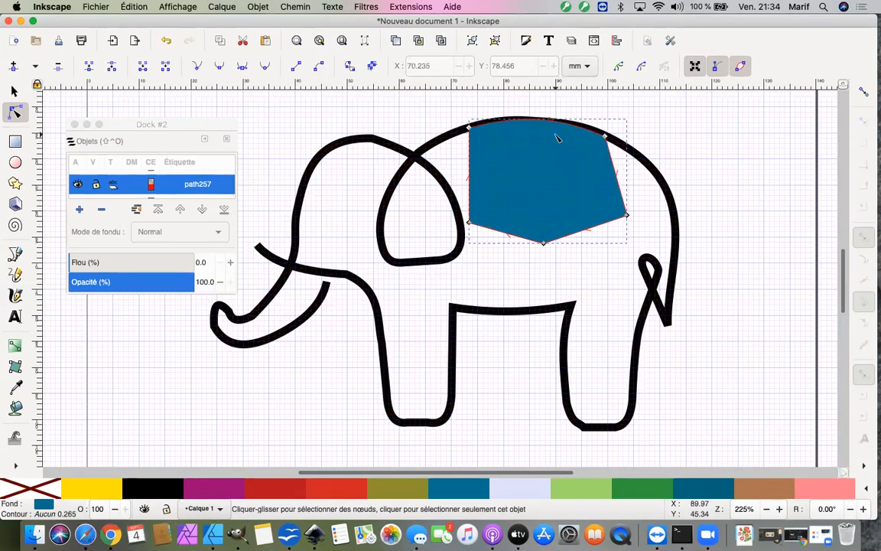
pyautogui.click(202, 211)
pyautogui.click(201, 211)
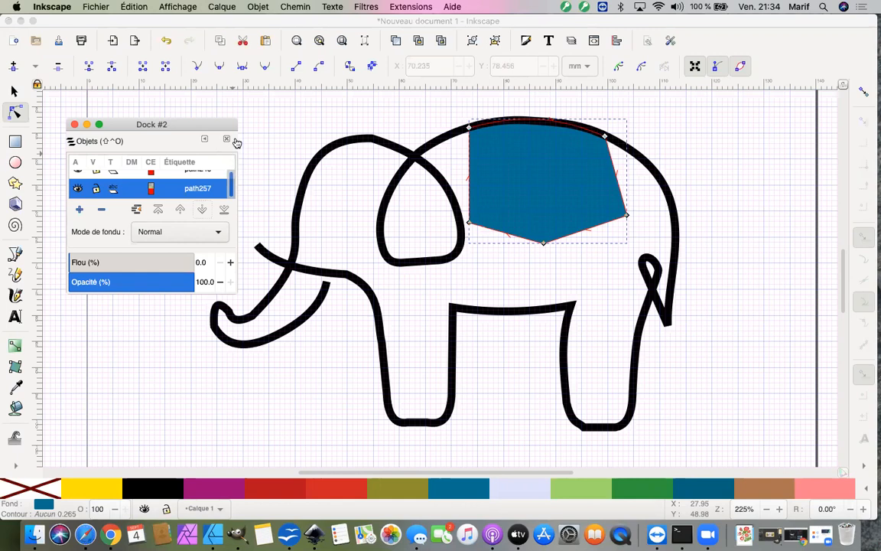
# - Set the elephant outline's zig-zag spacing to 0.25 mm in the Ink/Stitch embroidery parameters and close the parameters window
pyautogui.click(201, 175)
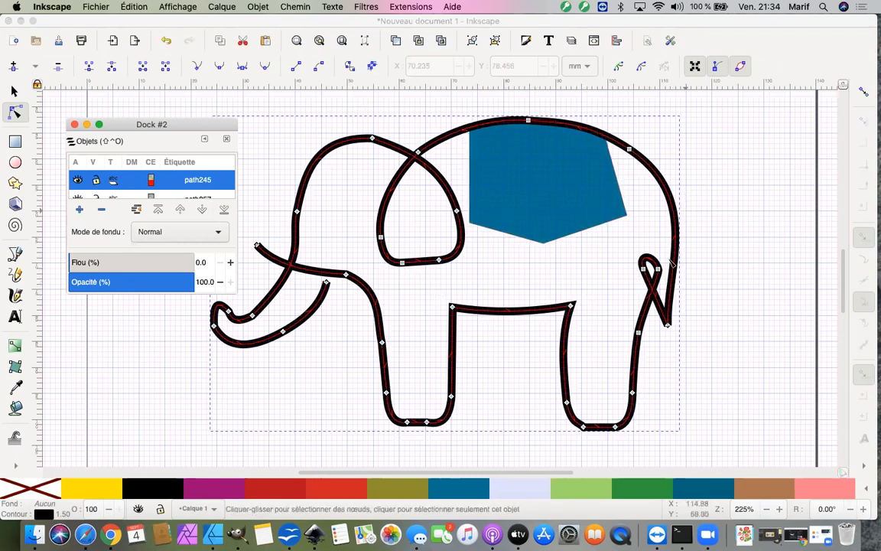
pyautogui.click(404, 9)
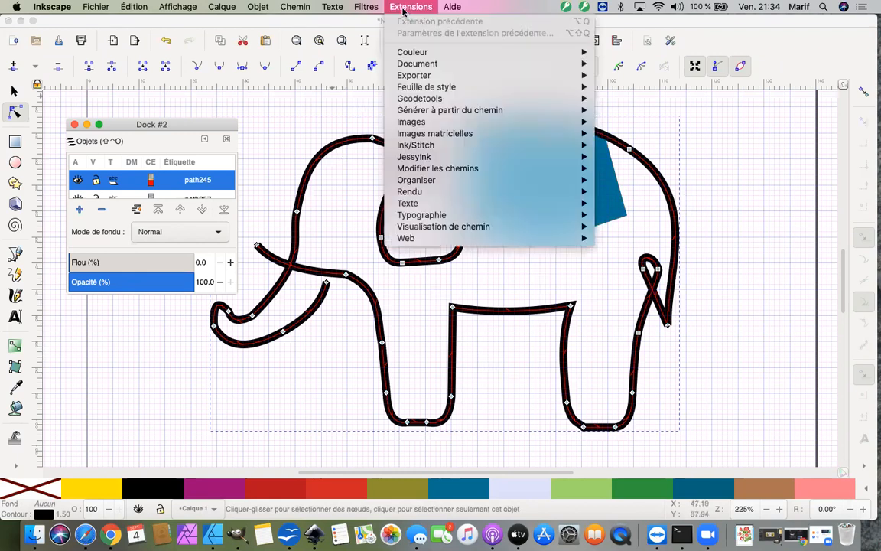
pyautogui.moveTo(419, 156)
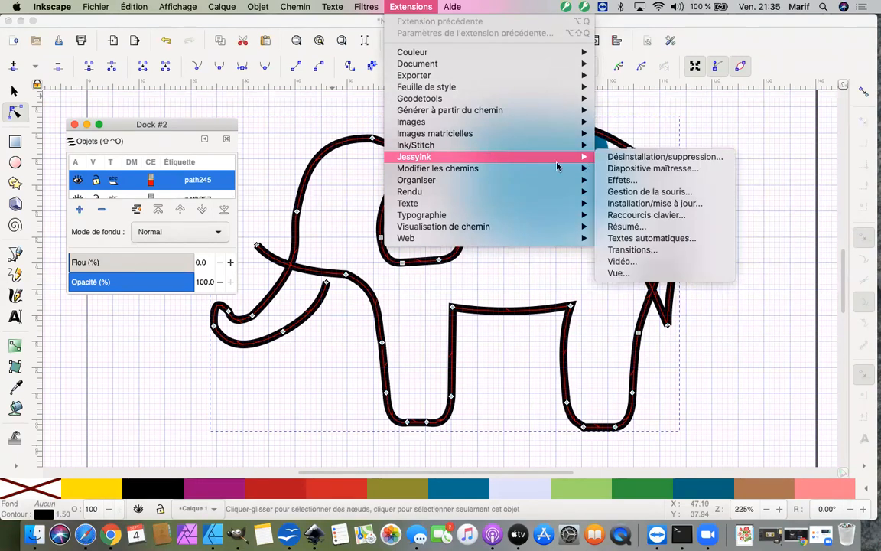
pyautogui.moveTo(566, 146)
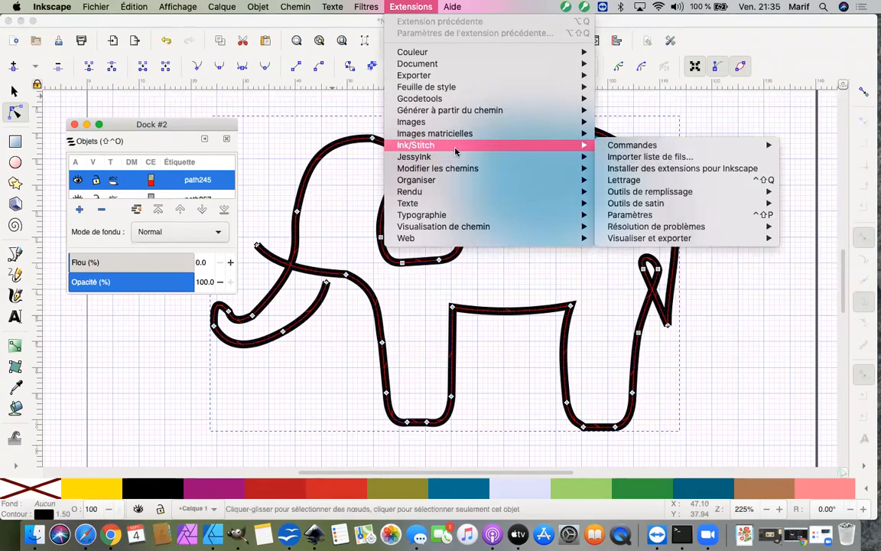
pyautogui.click(623, 217)
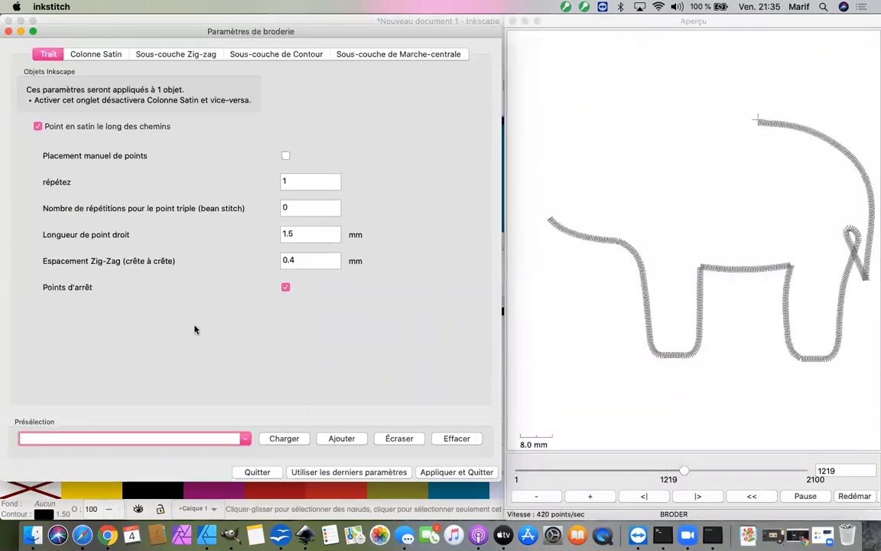
pyautogui.click(296, 260)
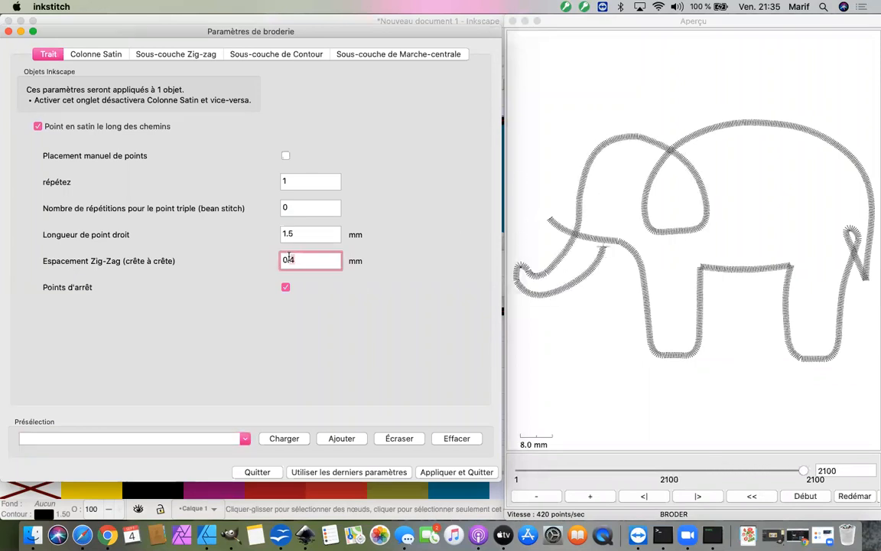
pyautogui.press('BackSpace')
pyautogui.write('25')
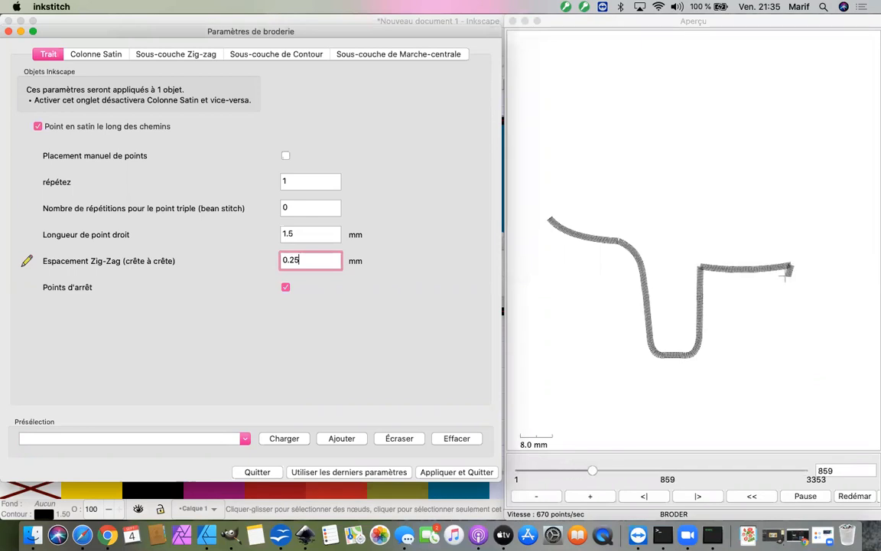
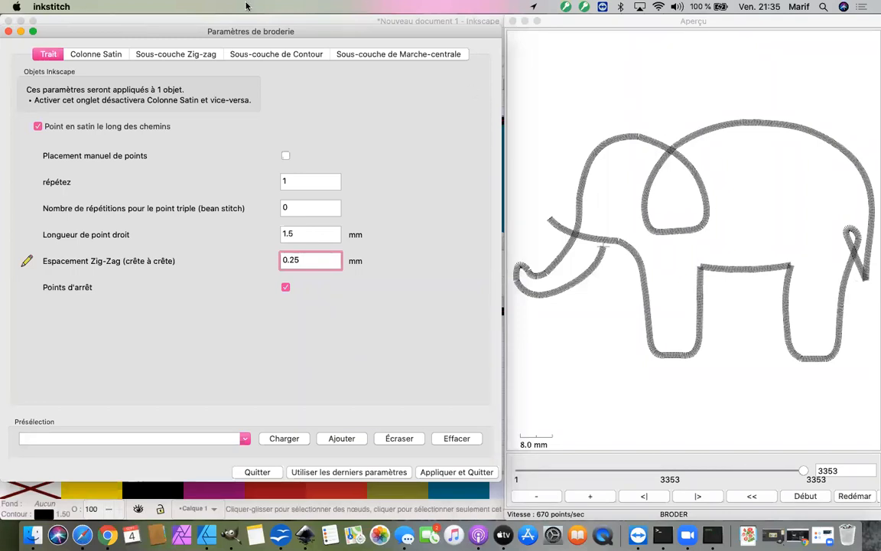
pyautogui.click(8, 32)
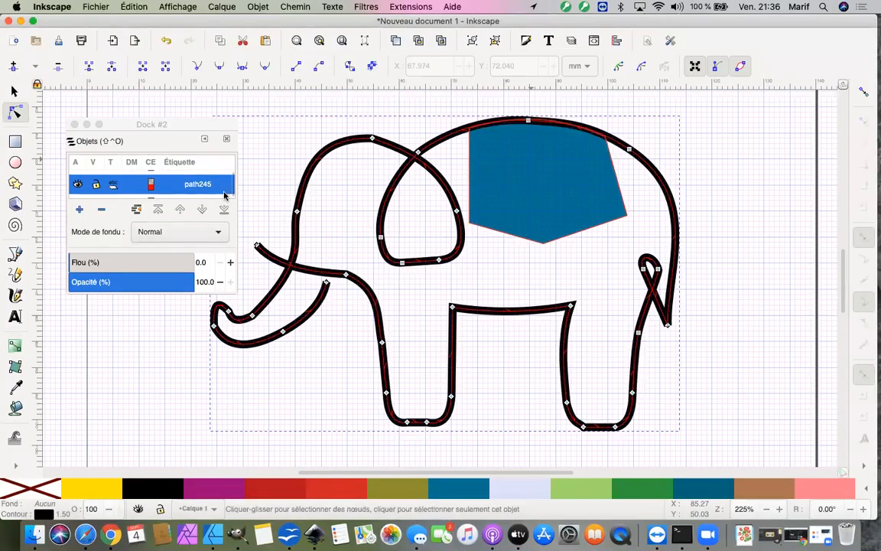
# - Set the blue blanket's auto-fill stitch angle to 45 degrees and its line spacing to 0.8 mm in the Ink/Stitch parameters
pyautogui.click(563, 181)
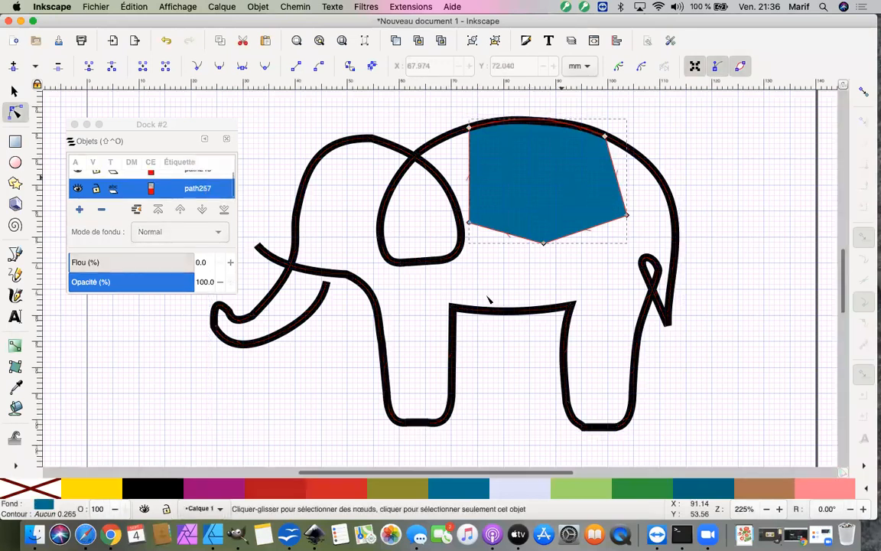
pyautogui.click(404, 7)
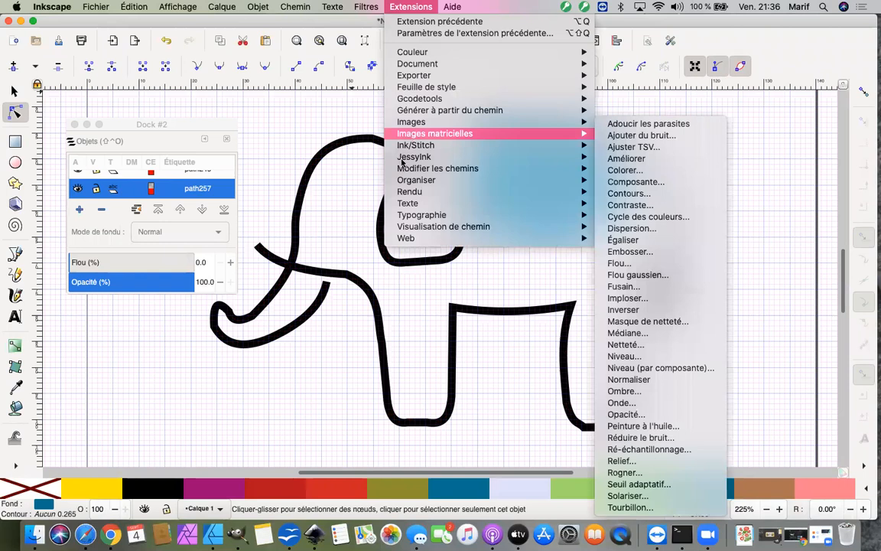
pyautogui.moveTo(593, 145)
pyautogui.moveTo(632, 150)
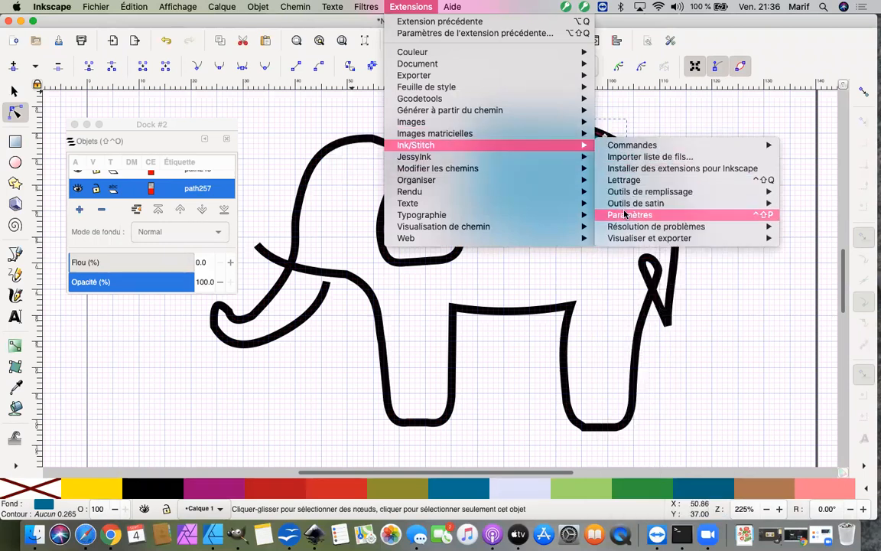
pyautogui.click(625, 214)
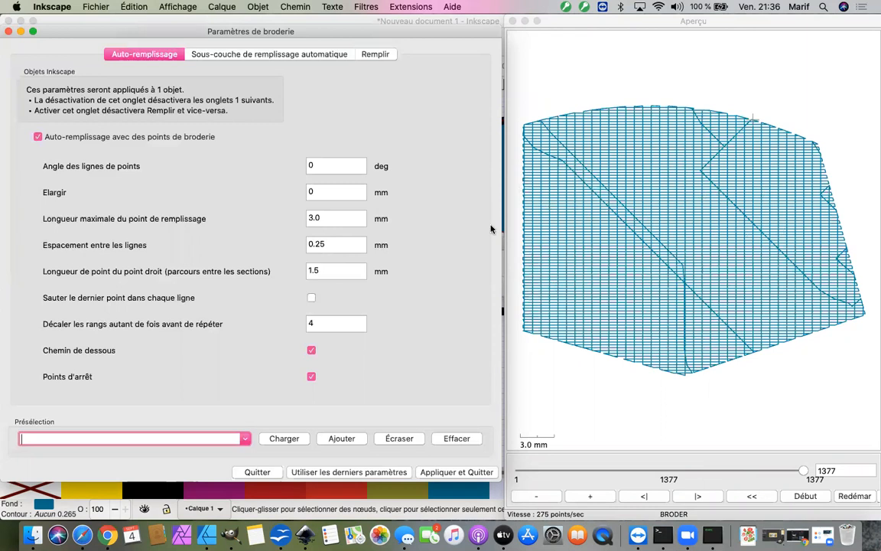
pyautogui.doubleClick(317, 165)
pyautogui.write('45')
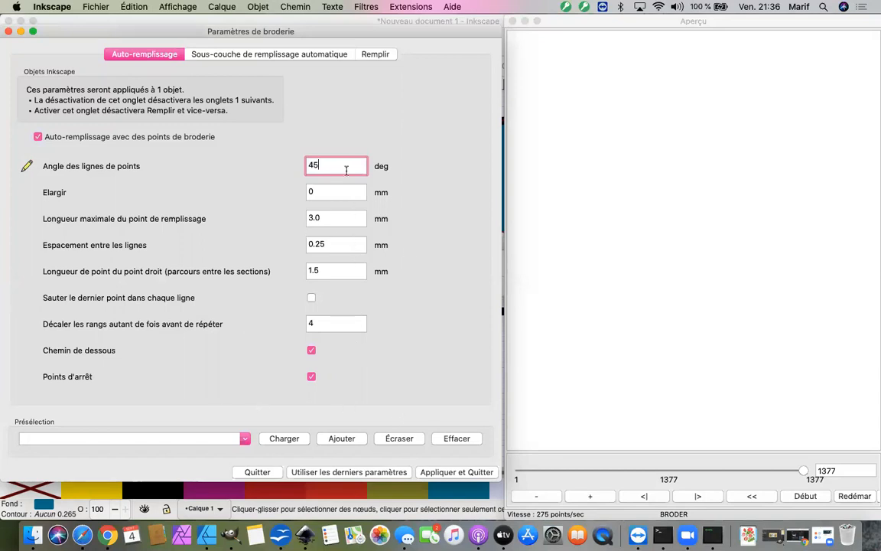
pyautogui.click(329, 240)
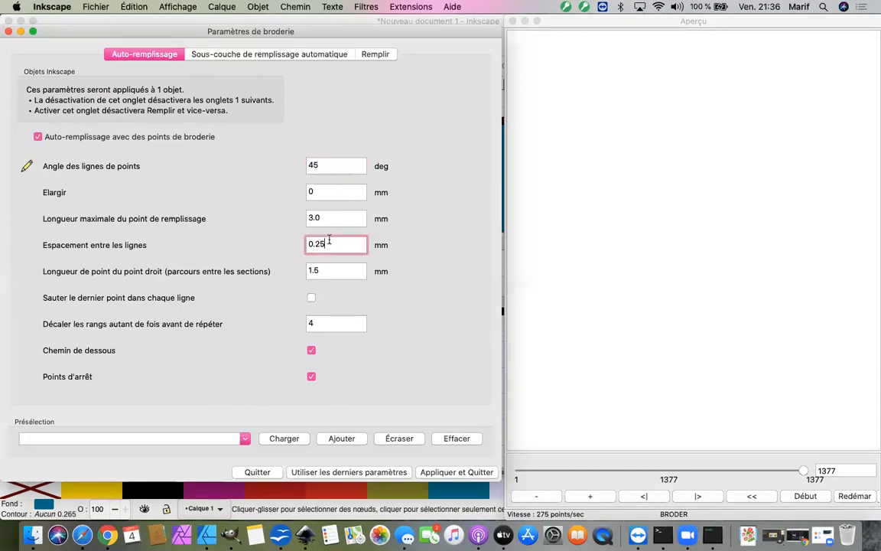
pyautogui.press('BackSpace')
pyautogui.press('BackSpace')
pyautogui.write('8')
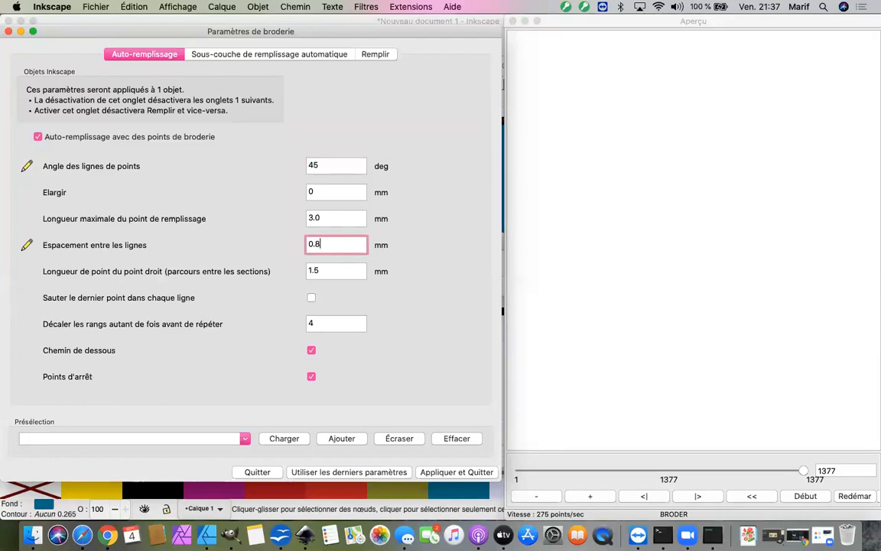
# - Set the blanket's auto-fill underlay row spacing to 0.8 mm with underpathing off, and apply the embroidery parameters
pyautogui.click(224, 54)
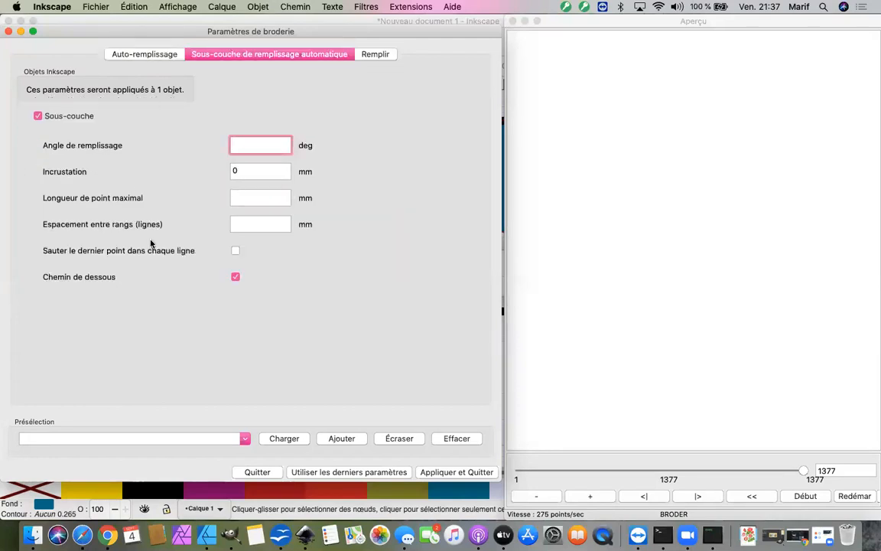
pyautogui.click(247, 224)
pyautogui.write('0.8')
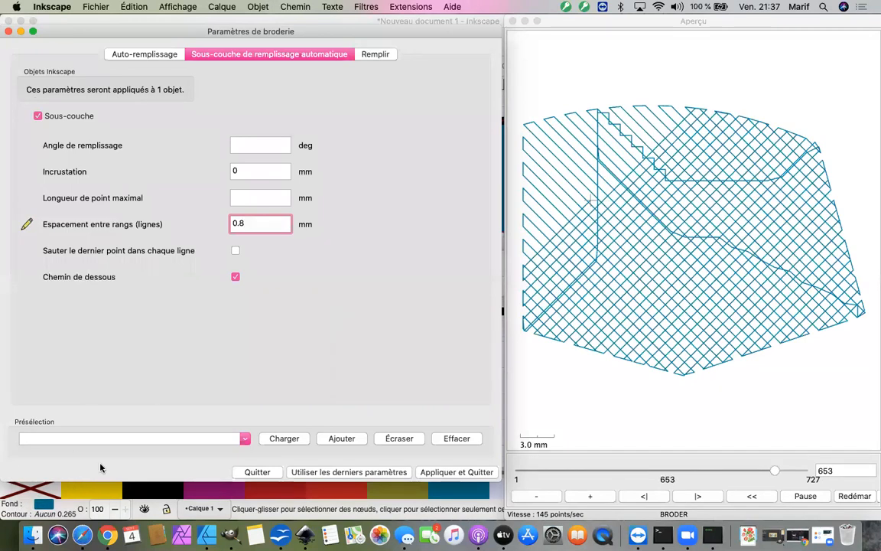
pyautogui.click(235, 277)
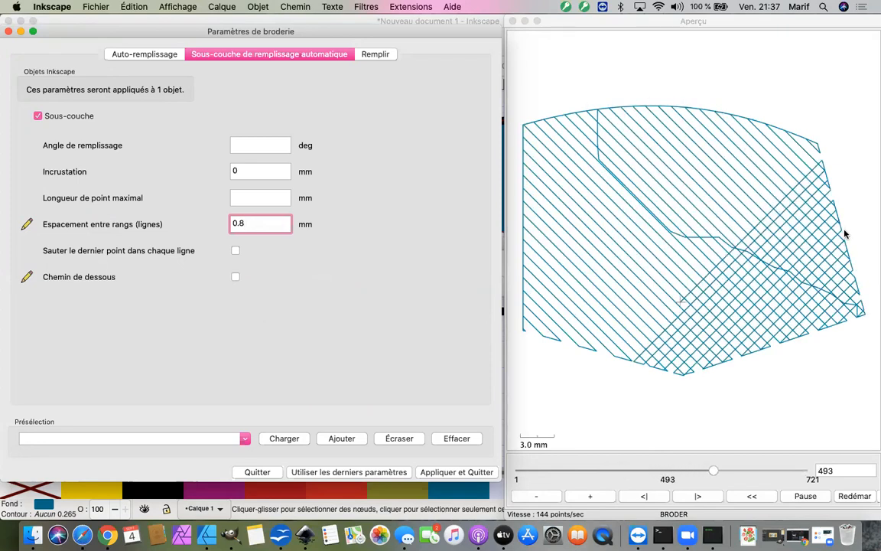
pyautogui.click(155, 58)
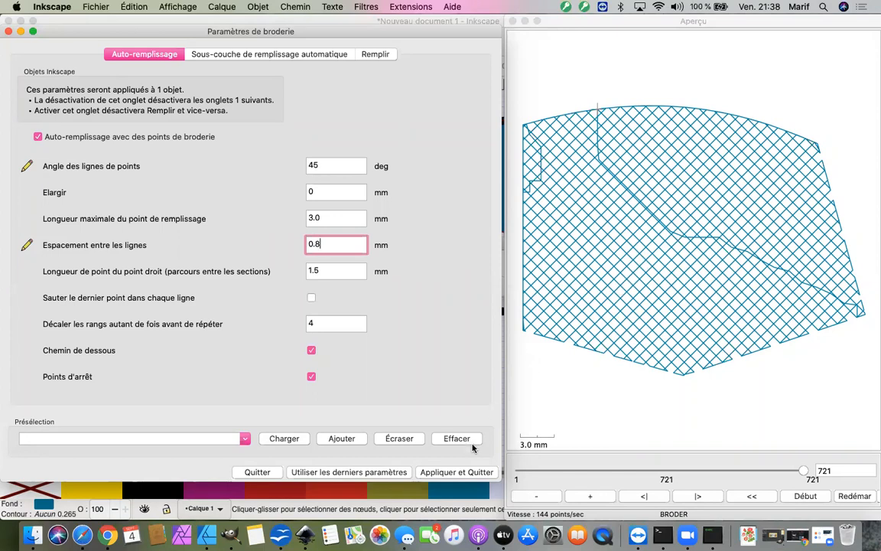
pyautogui.click(454, 473)
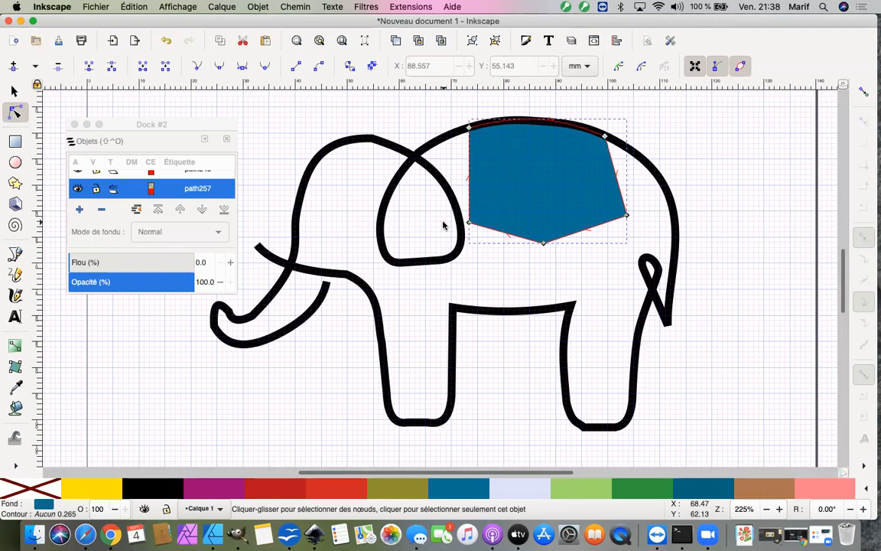
pyautogui.click(84, 8)
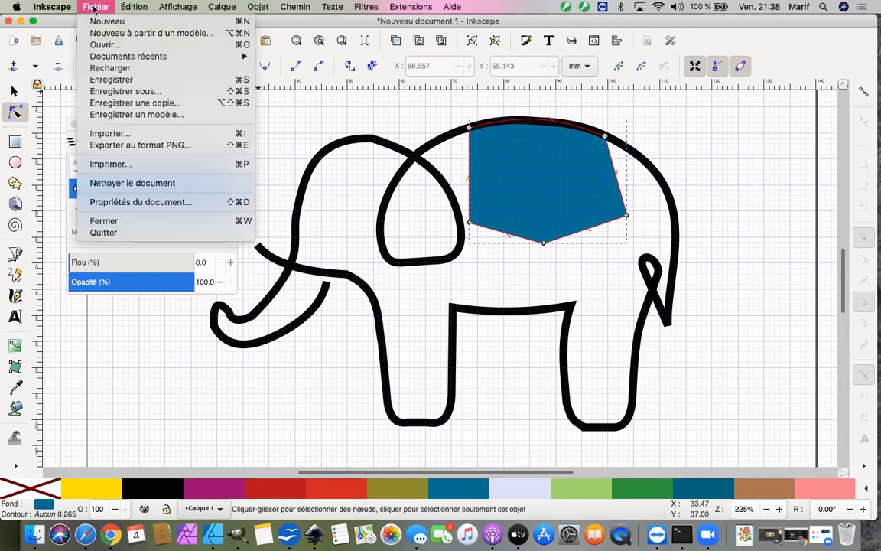
pyautogui.click(119, 80)
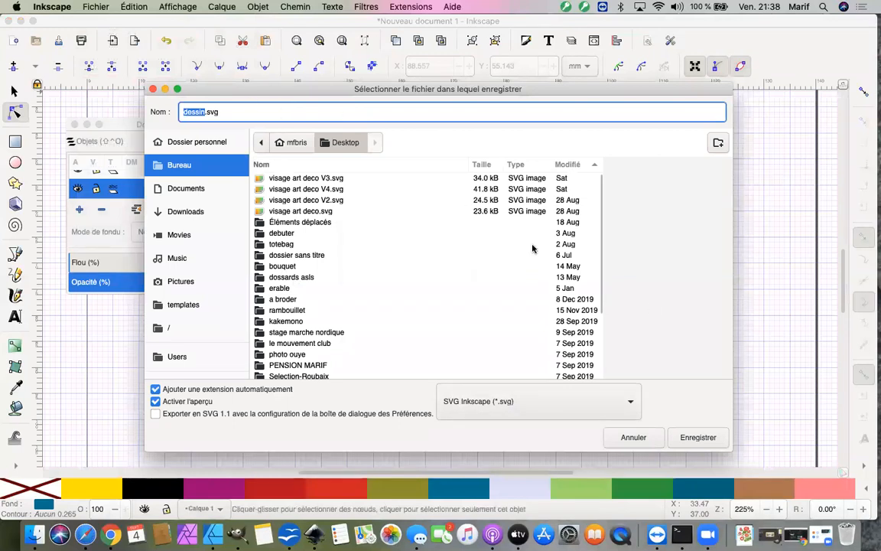
pyautogui.click(638, 437)
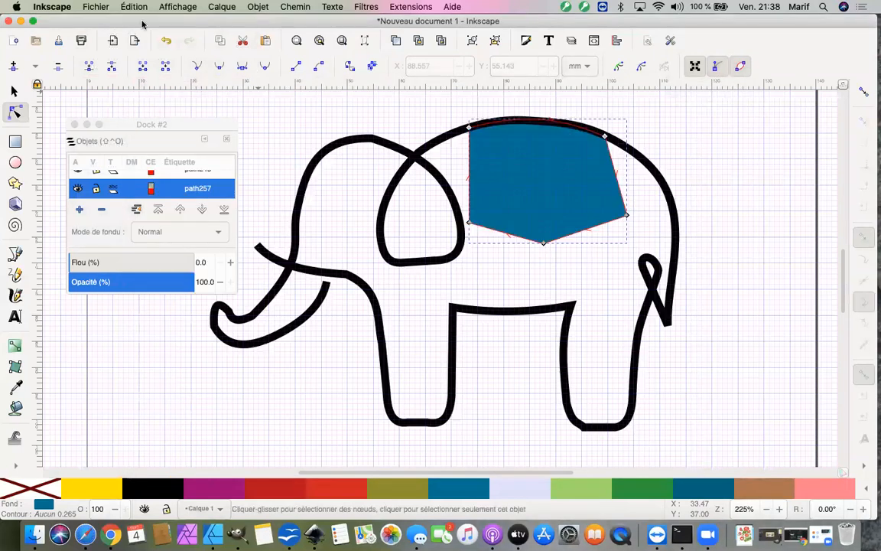
# - Start saving the design under a new file and open the list of available file formats
pyautogui.click(81, 11)
pyautogui.click(151, 93)
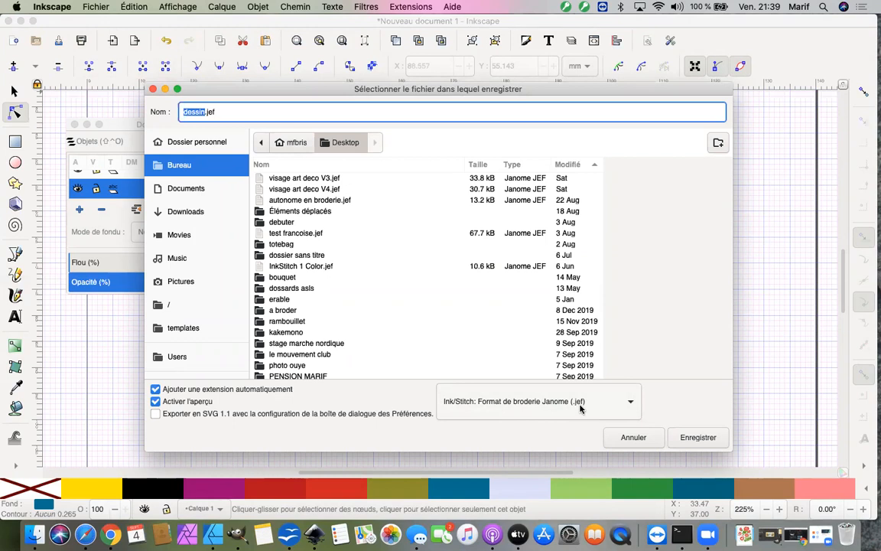
pyautogui.click(485, 409)
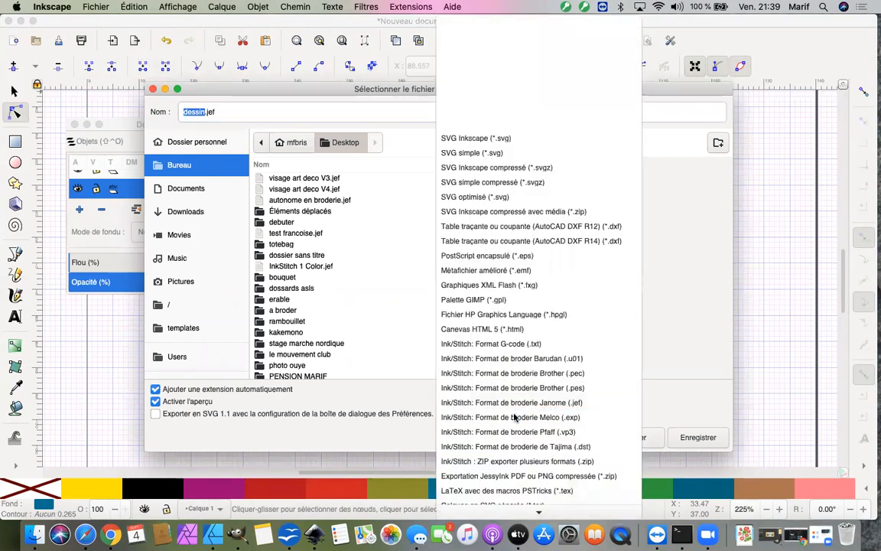